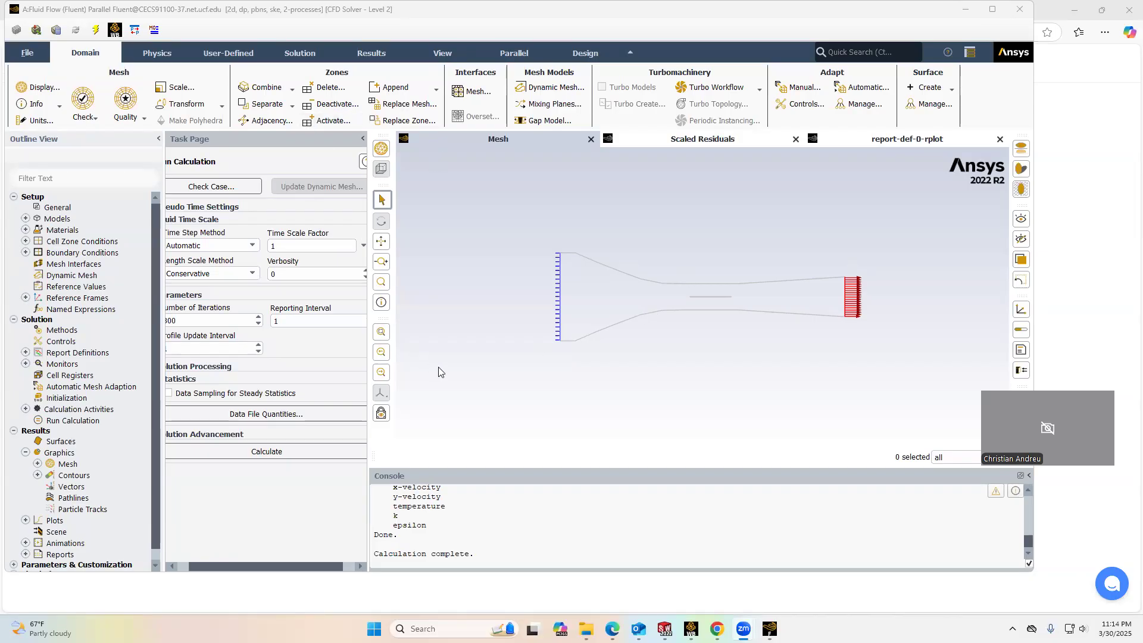
Step: Examine the wind tunnel outline and the flat plate at its centre in the mesh display
{"action": "scroll", "coordinate": [722, 303], "scroll_direction": "up", "scroll_amount": 1}
{"action": "scroll", "coordinate": [658, 316], "scroll_direction": "down", "scroll_amount": 3}
{"action": "scroll", "coordinate": [636, 317], "scroll_direction": "up", "scroll_amount": 6}
{"action": "scroll", "coordinate": [743, 264], "scroll_direction": "down", "scroll_amount": 1}
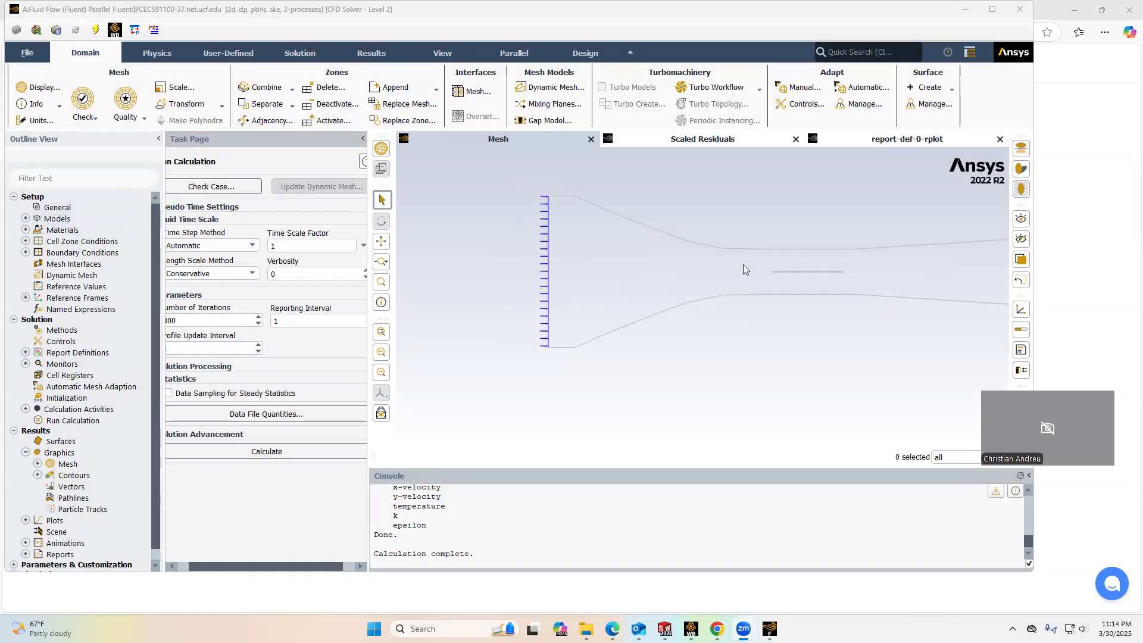
{"action": "scroll", "coordinate": [743, 268], "scroll_direction": "down", "scroll_amount": 2}
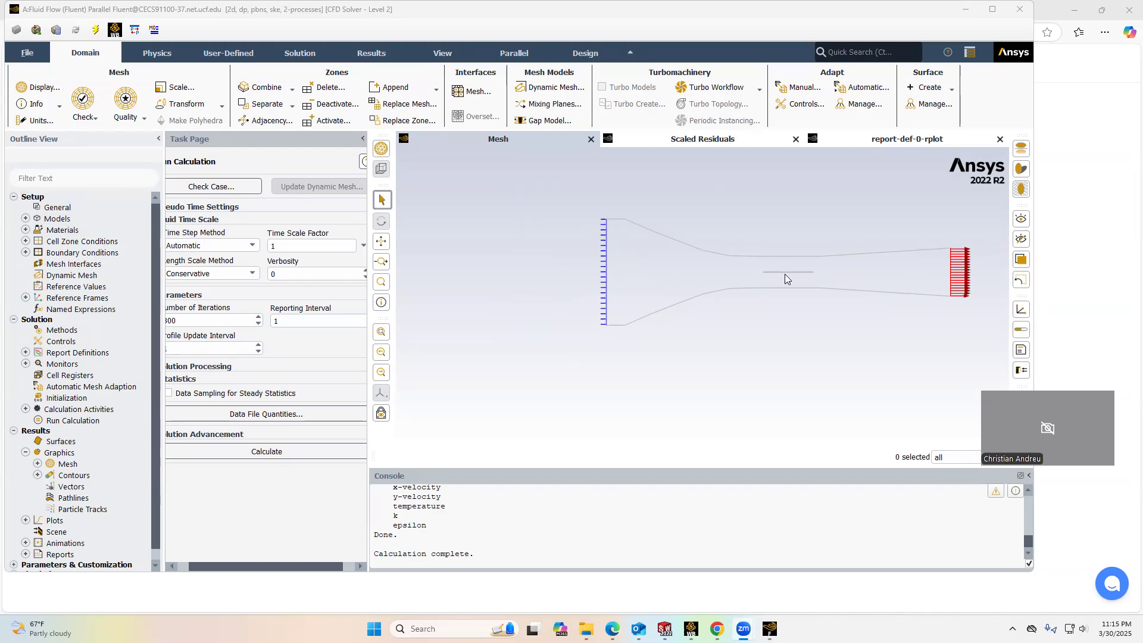
{"action": "scroll", "coordinate": [814, 269], "scroll_direction": "up", "scroll_amount": 4}
{"action": "scroll", "coordinate": [744, 280], "scroll_direction": "up", "scroll_amount": 1}
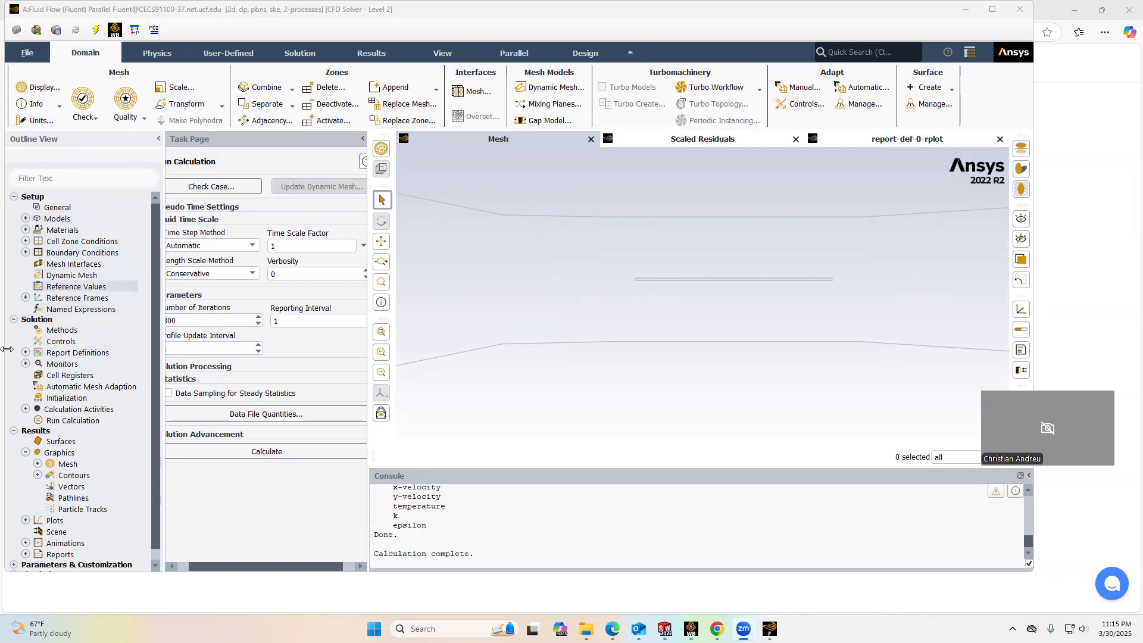
Step: Review the momentum settings of the inlet velocity boundary condition, including its velocity magnitude
{"action": "double_click", "coordinate": [60, 310]}
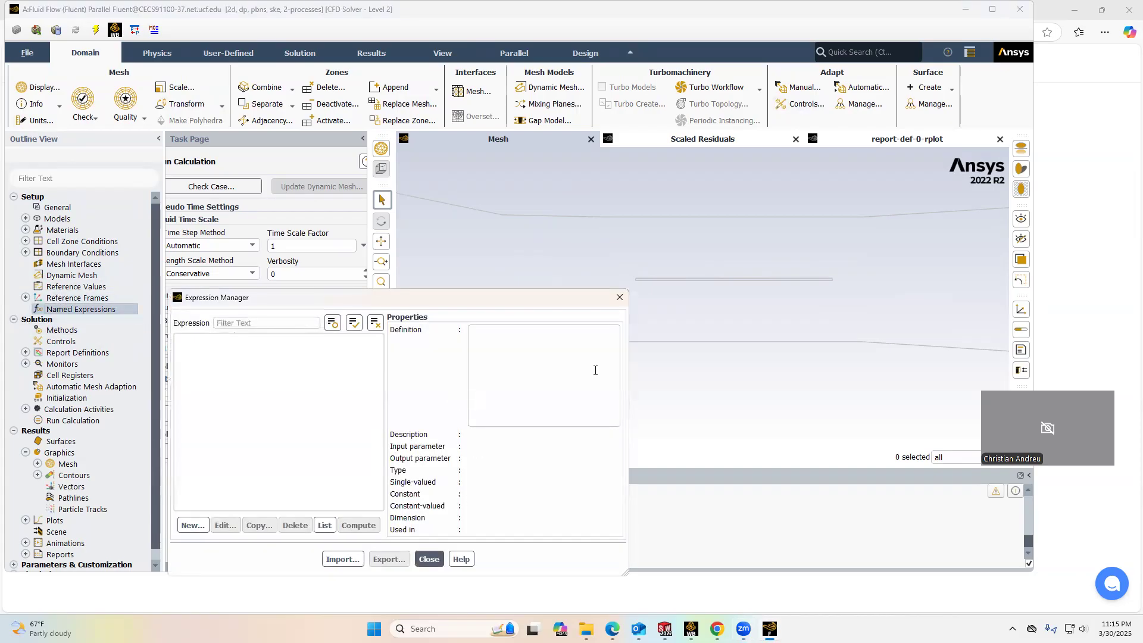
{"action": "left_click", "coordinate": [619, 298]}
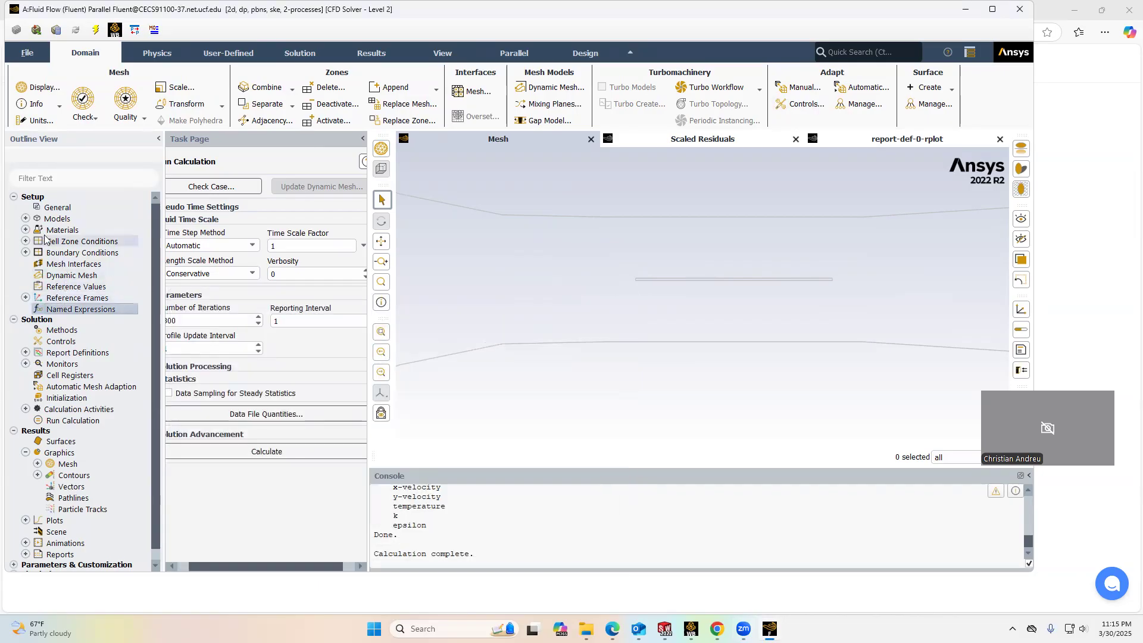
{"action": "left_click", "coordinate": [26, 219]}
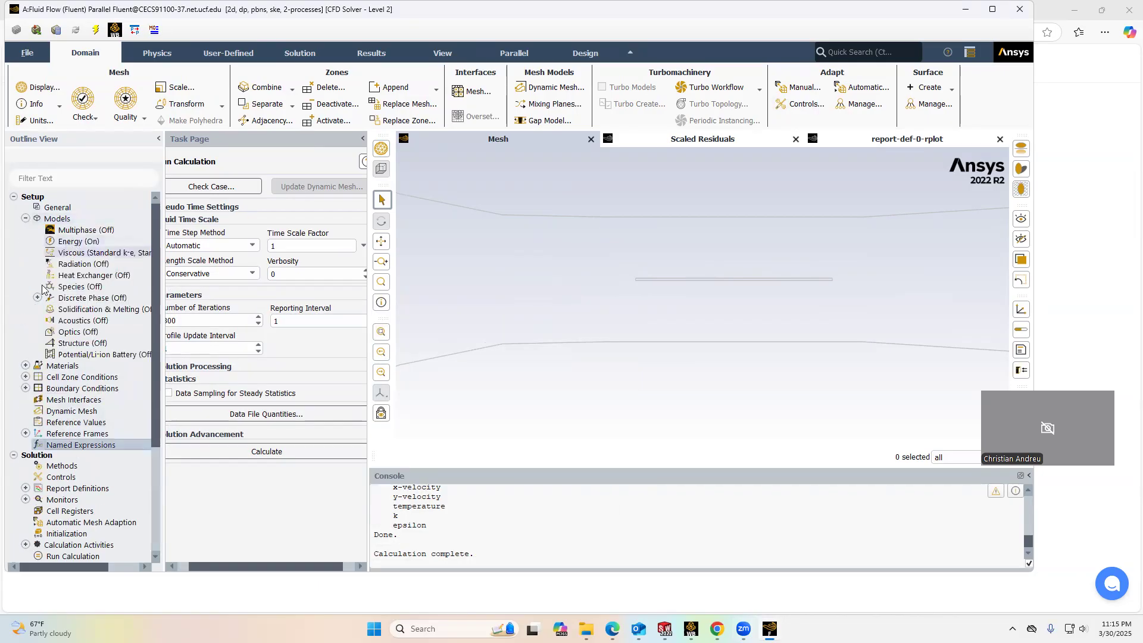
{"action": "left_click", "coordinate": [25, 388]}
{"action": "left_click", "coordinate": [37, 400]}
{"action": "left_click", "coordinate": [101, 411]}
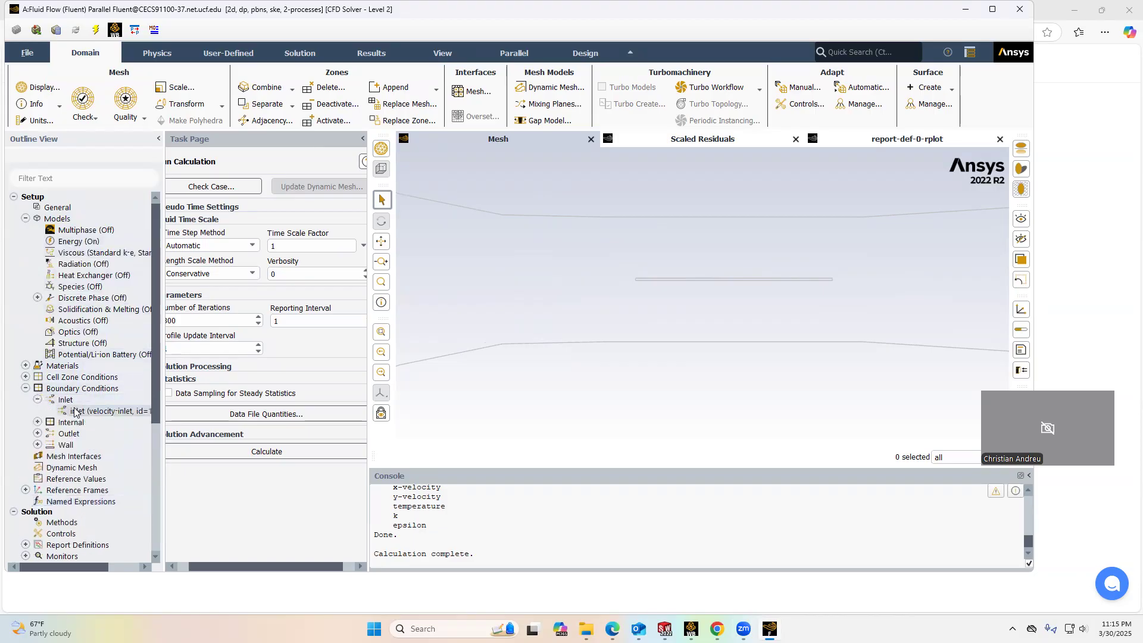
{"action": "left_click", "coordinate": [270, 416]}
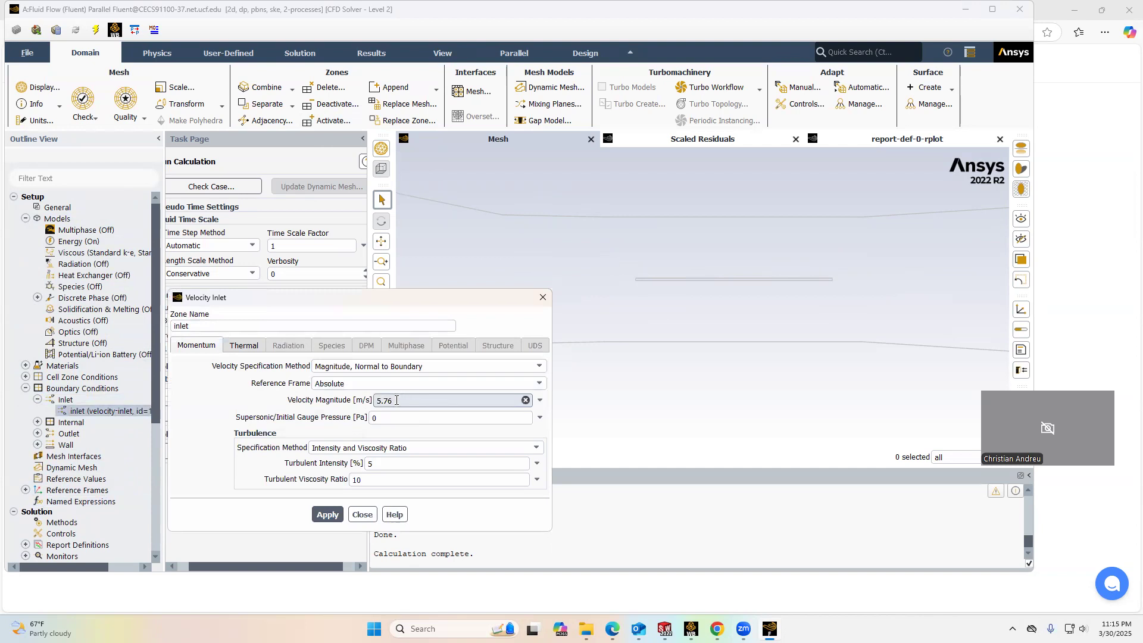
{"action": "left_click", "coordinate": [357, 516]}
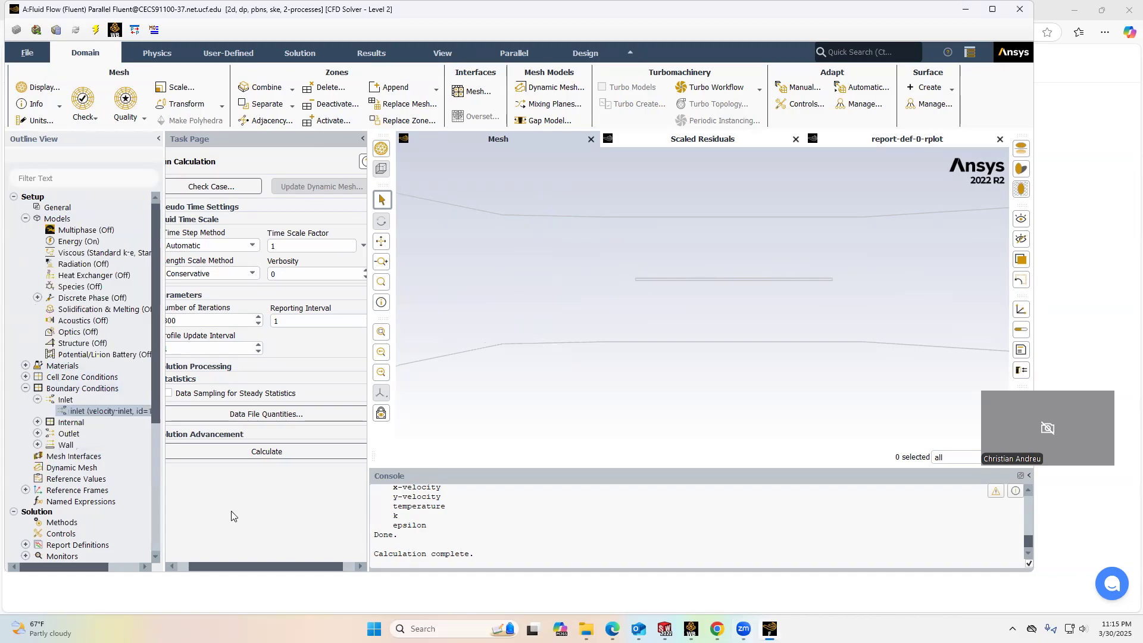
Step: Review the output type, zone and force vector in the existing drag-coef report definition
{"action": "scroll", "coordinate": [66, 513], "scroll_direction": "down", "scroll_amount": 2}
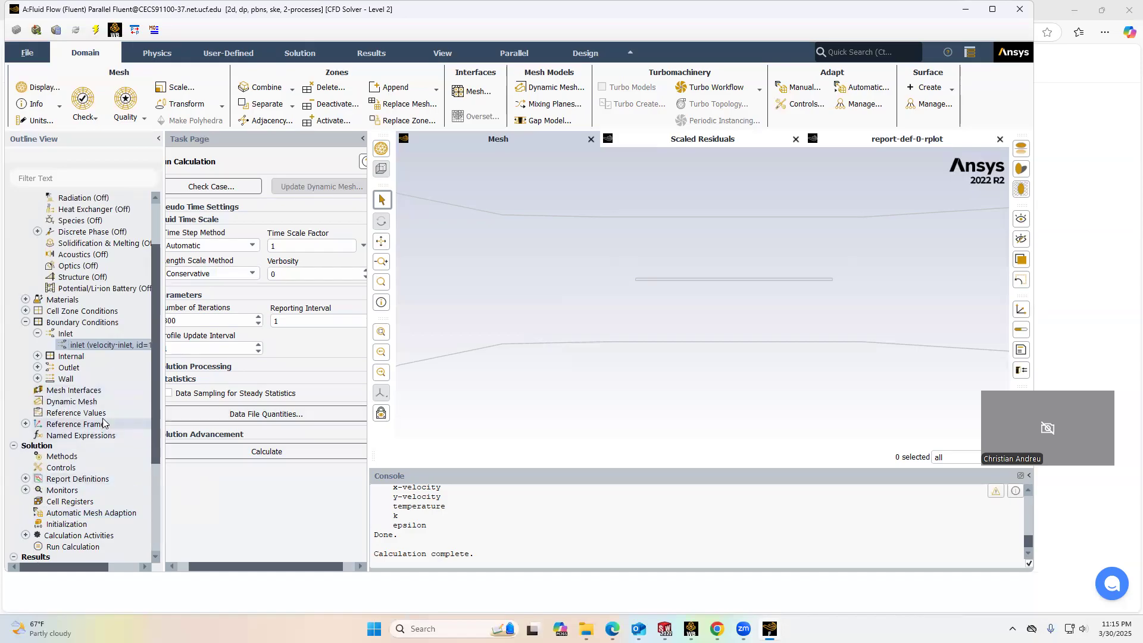
{"action": "scroll", "coordinate": [36, 453], "scroll_direction": "down", "scroll_amount": 1}
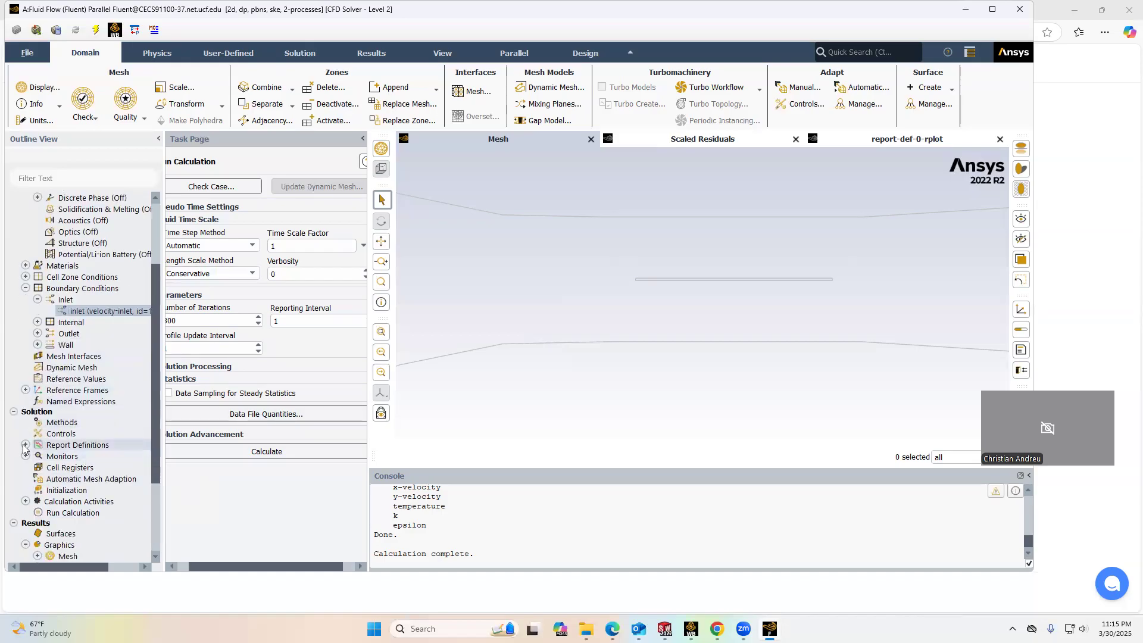
{"action": "left_click", "coordinate": [25, 444]}
{"action": "double_click", "coordinate": [75, 456]}
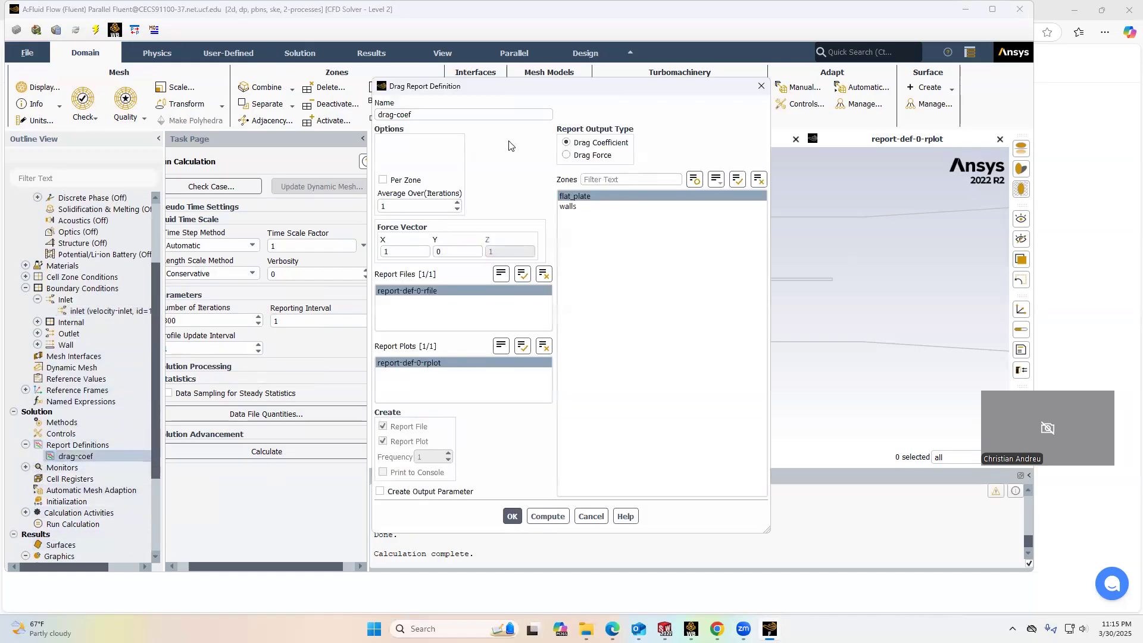
{"action": "left_click", "coordinate": [762, 86]}
Step: Examine the surface, flux and force report types available for a new report definition, including the drag force report
{"action": "double_click", "coordinate": [69, 444]}
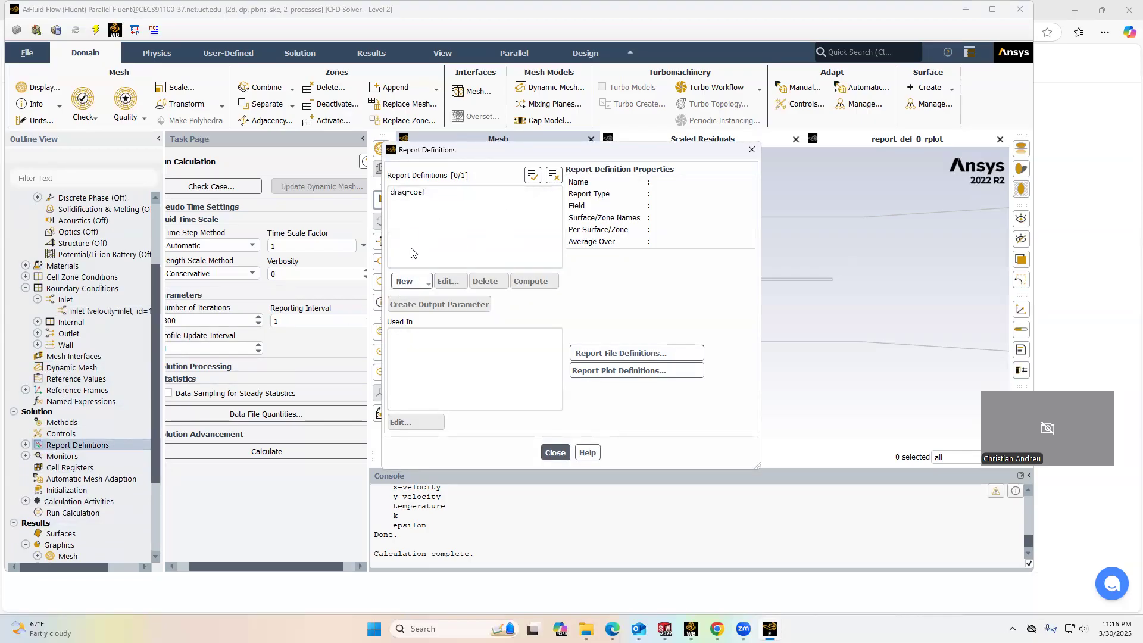
{"action": "left_click", "coordinate": [420, 287]}
{"action": "mouse_move", "coordinate": [433, 303]}
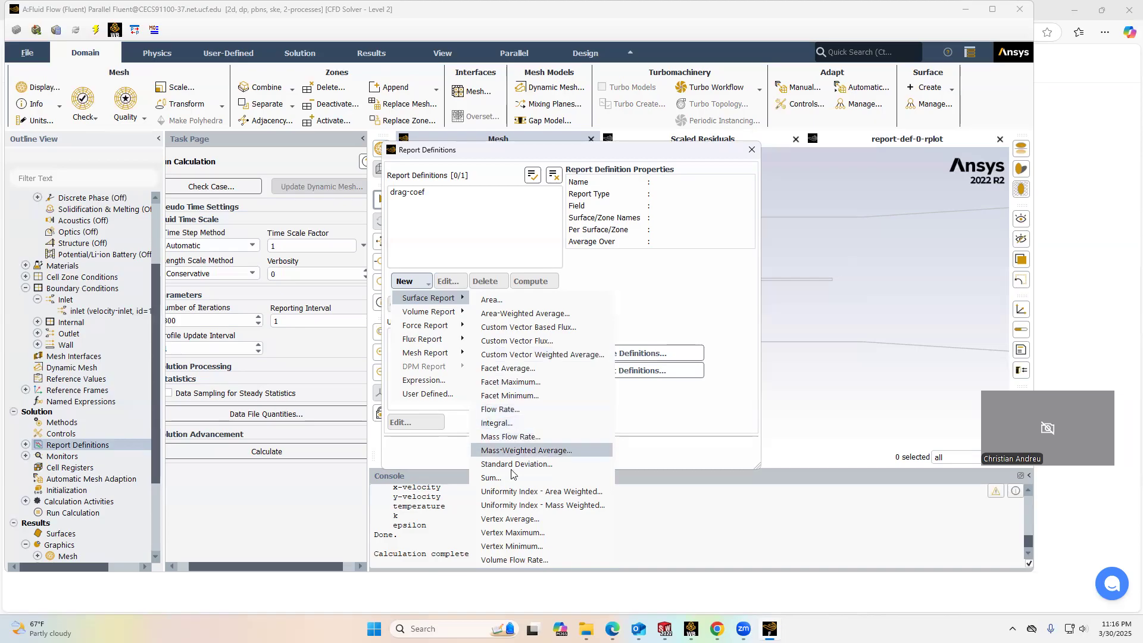
{"action": "mouse_move", "coordinate": [446, 355]}
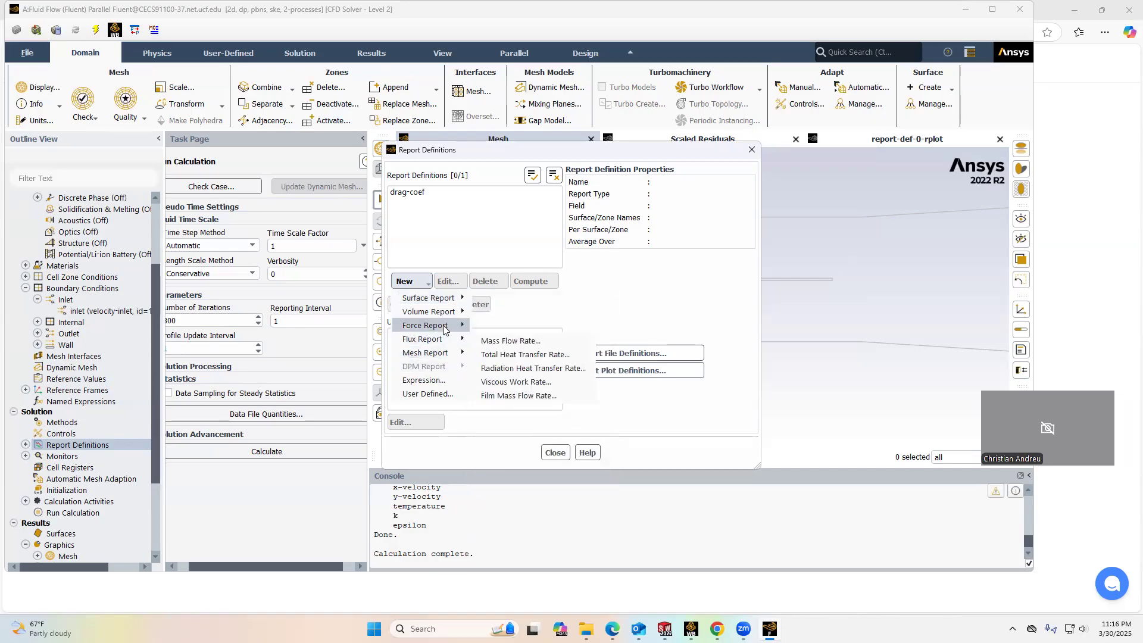
{"action": "mouse_move", "coordinate": [444, 329]}
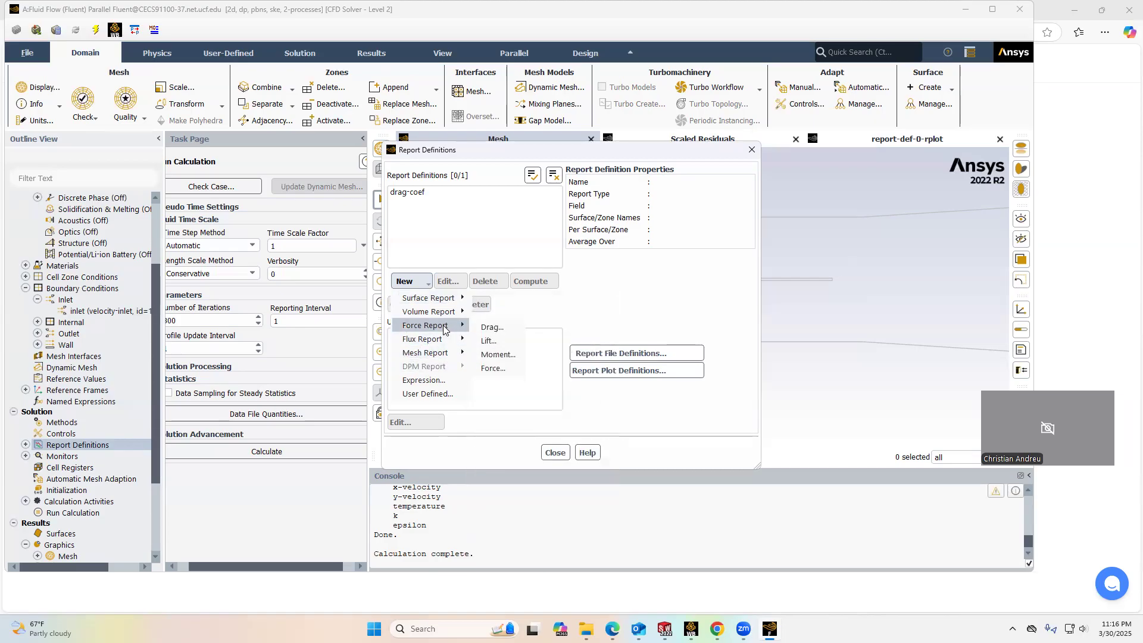
{"action": "left_click", "coordinate": [499, 328]}
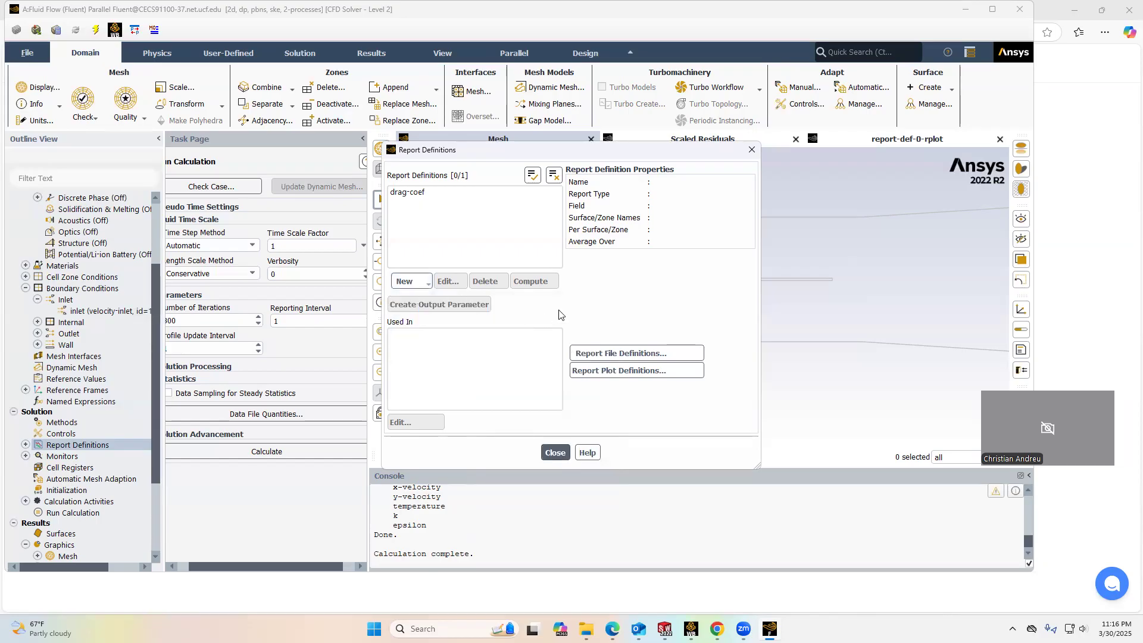
Step: Edit the drag-coef report, reselect flat_plate as its zone, and accept the definition
{"action": "left_click", "coordinate": [405, 194]}
{"action": "left_click", "coordinate": [448, 281]}
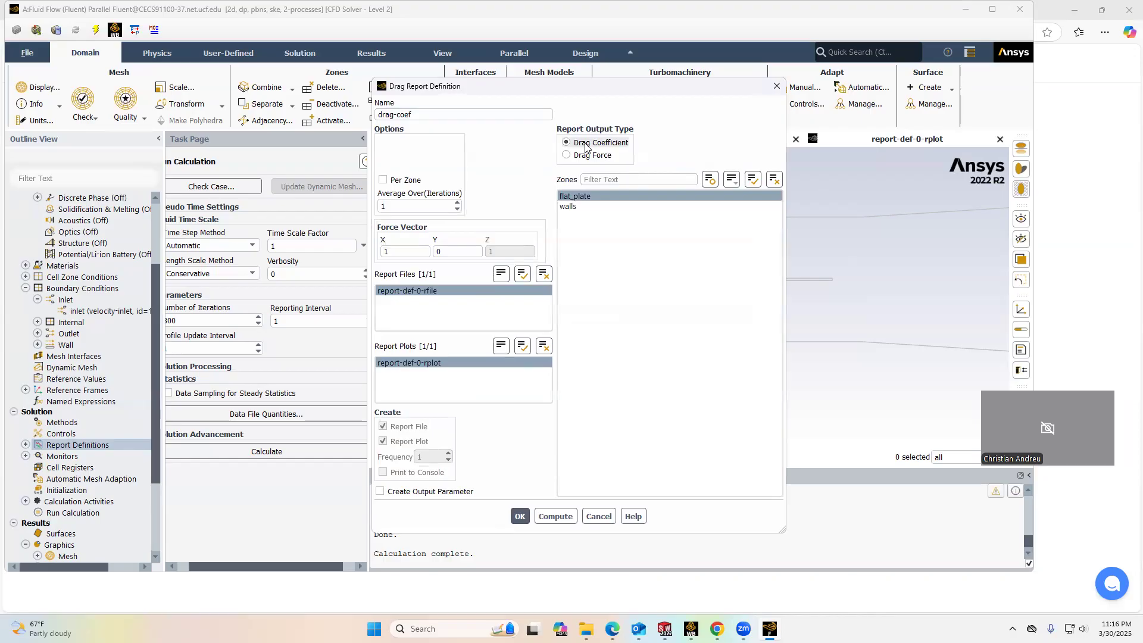
{"action": "left_click", "coordinate": [596, 198]}
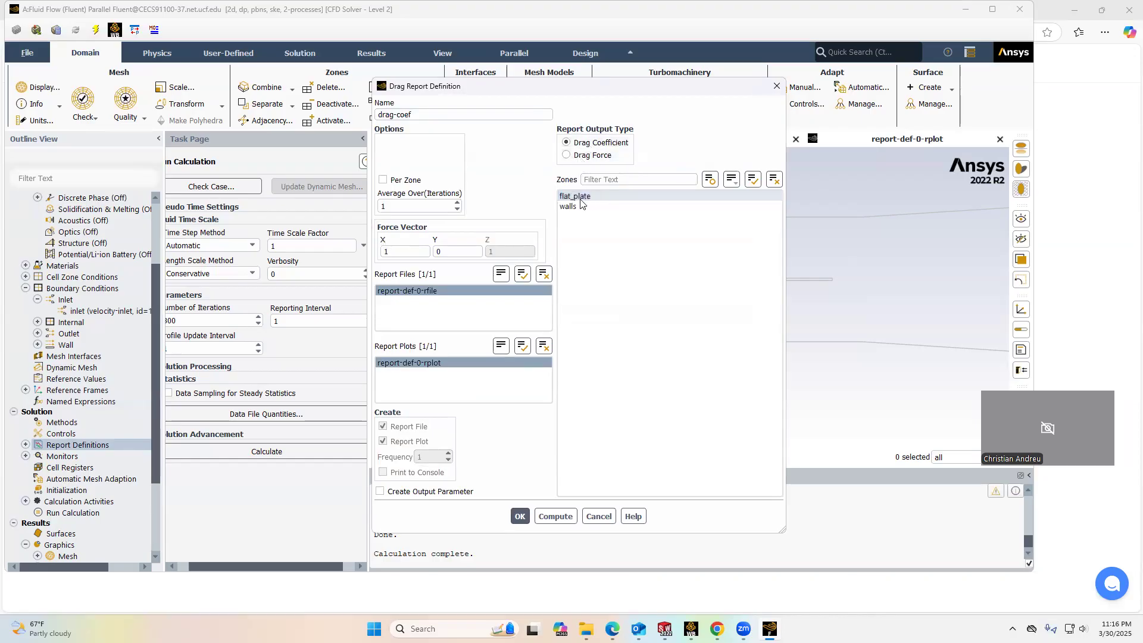
{"action": "left_click", "coordinate": [581, 199]}
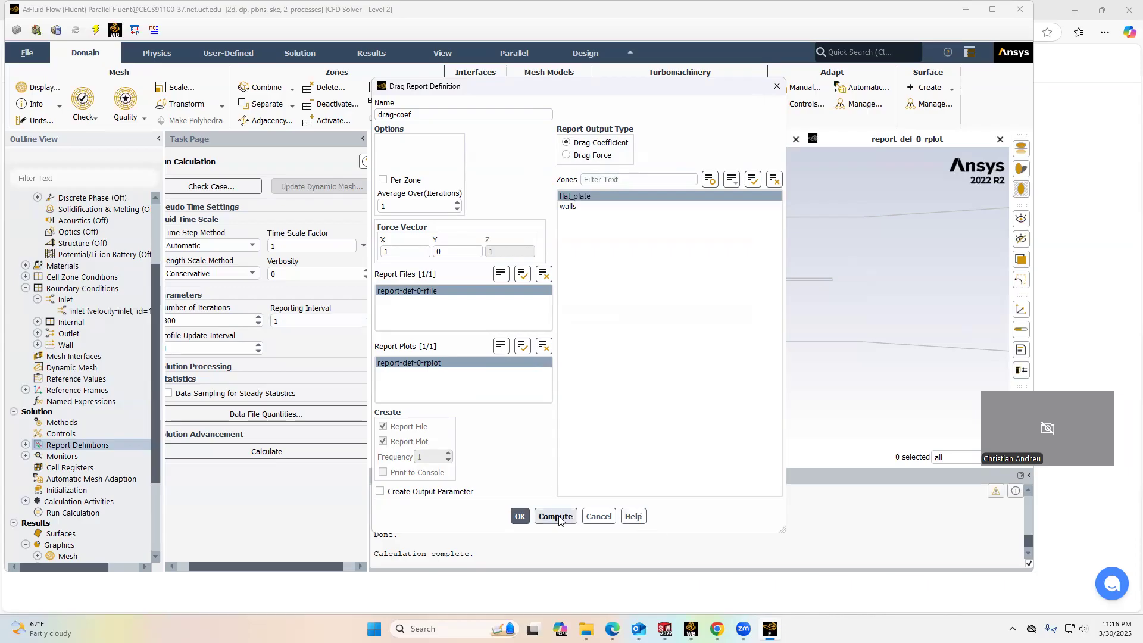
{"action": "left_click", "coordinate": [519, 517]}
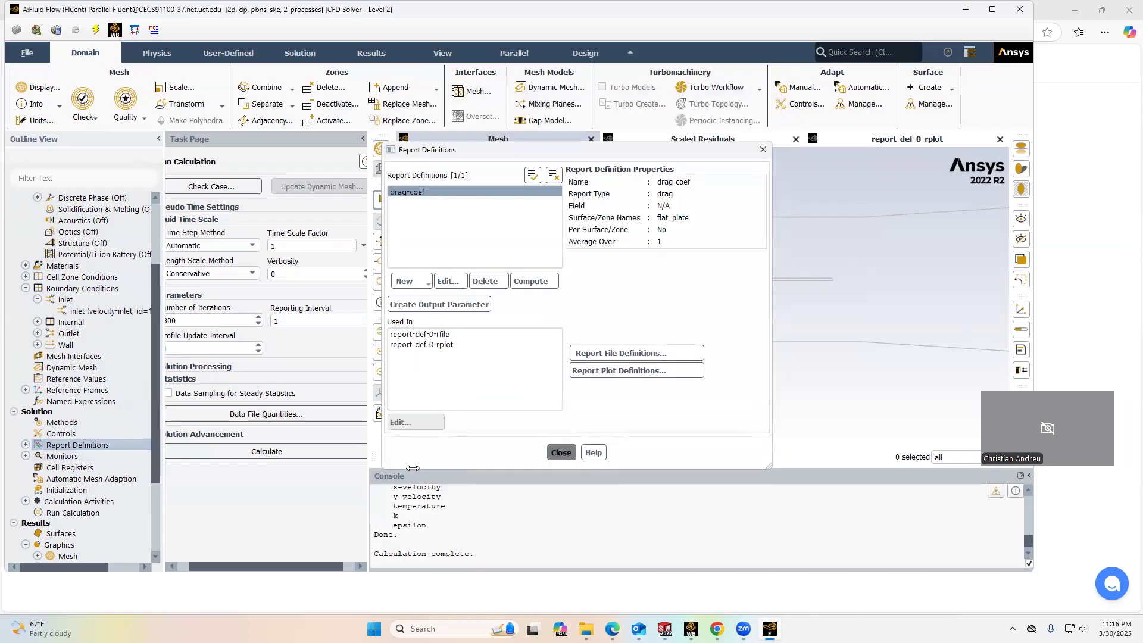
{"action": "left_click", "coordinate": [561, 453]}
Step: Review the velocity contour's settings, including its velocity magnitude variable and selected surfaces
{"action": "scroll", "coordinate": [88, 446], "scroll_direction": "down", "scroll_amount": 2}
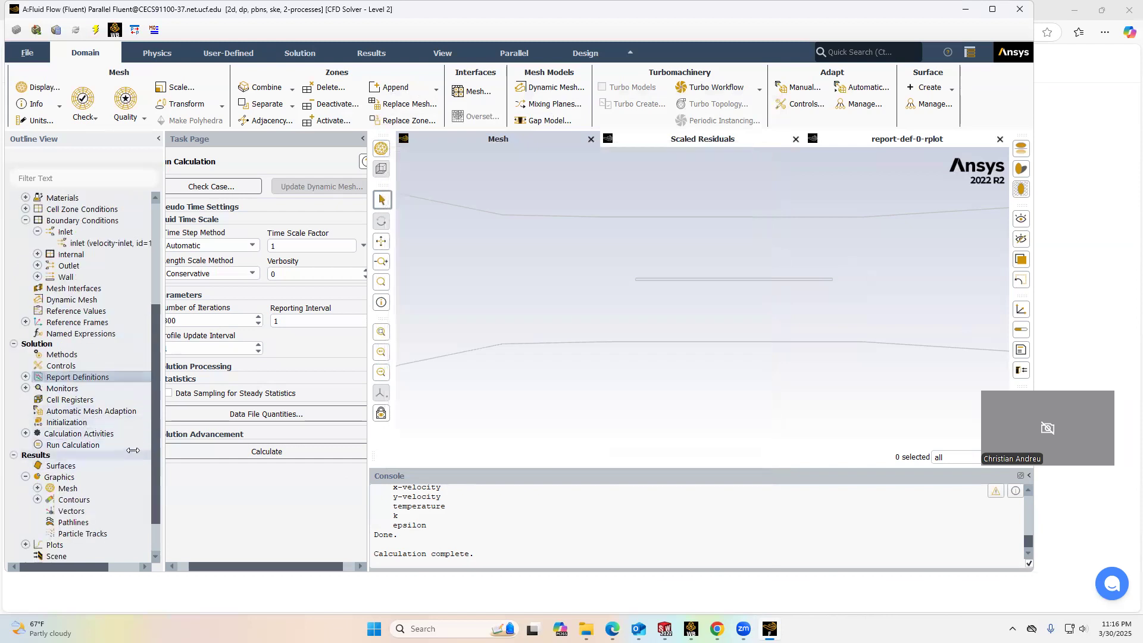
{"action": "scroll", "coordinate": [66, 455], "scroll_direction": "down", "scroll_amount": 2}
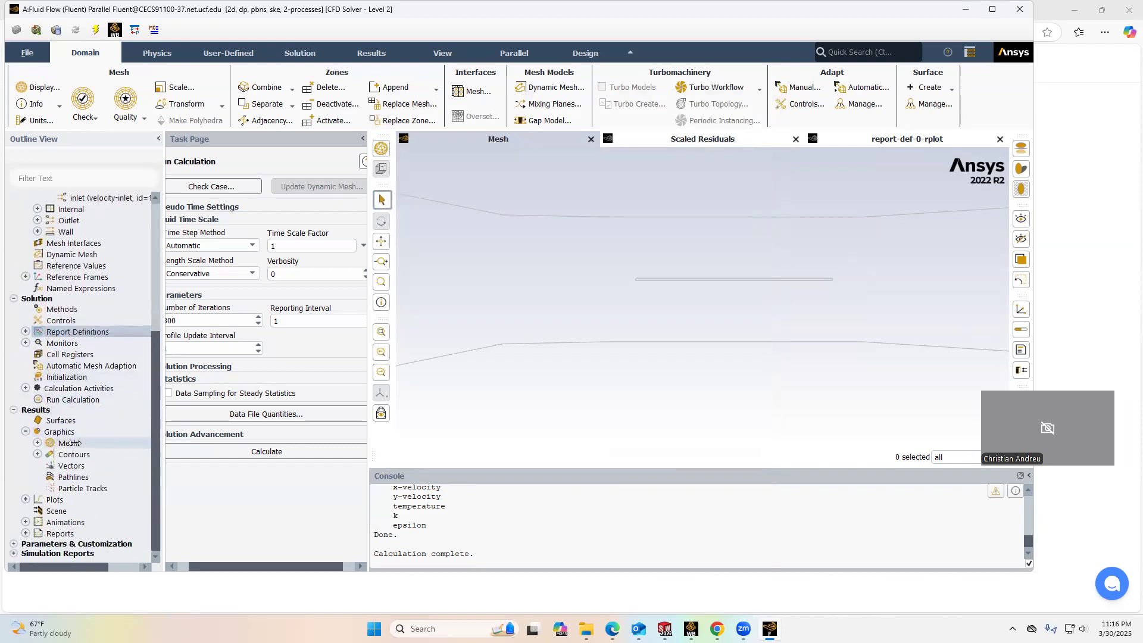
{"action": "left_click", "coordinate": [38, 454]}
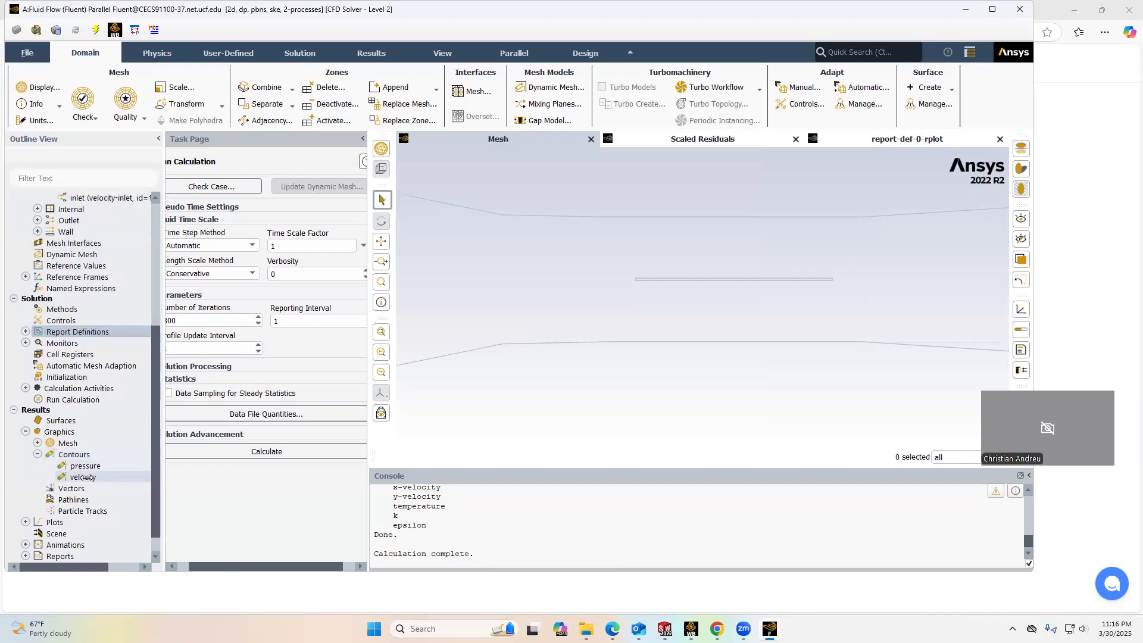
{"action": "double_click", "coordinate": [83, 477]}
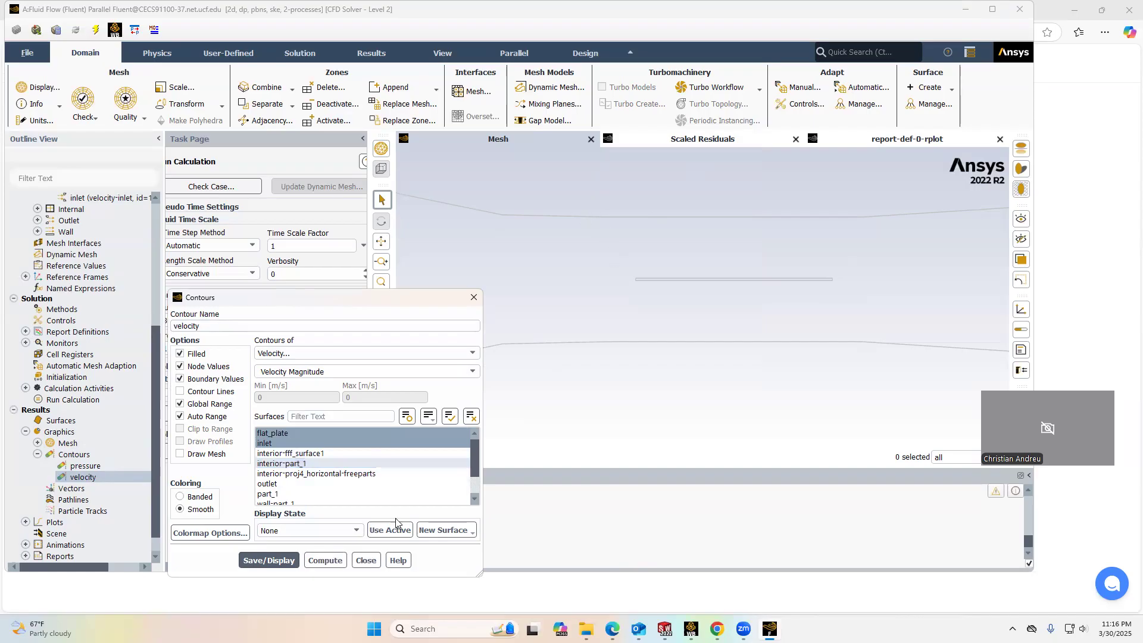
{"action": "left_click", "coordinate": [365, 561]}
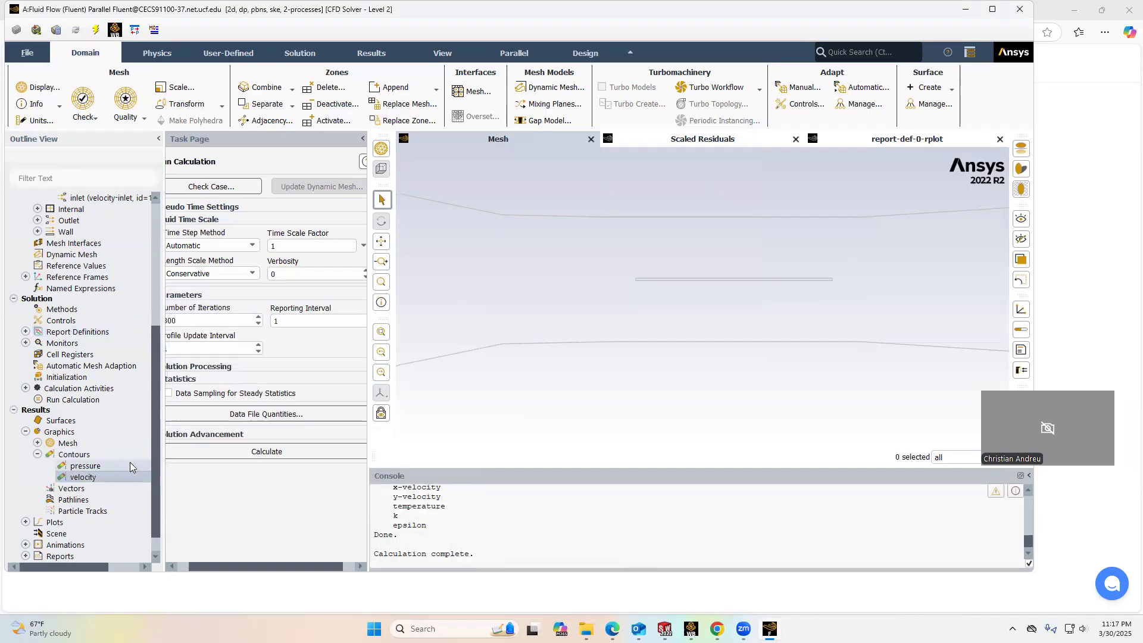
Step: Run the flow calculation with the current settings and dismiss the completion notice
{"action": "left_click", "coordinate": [77, 400]}
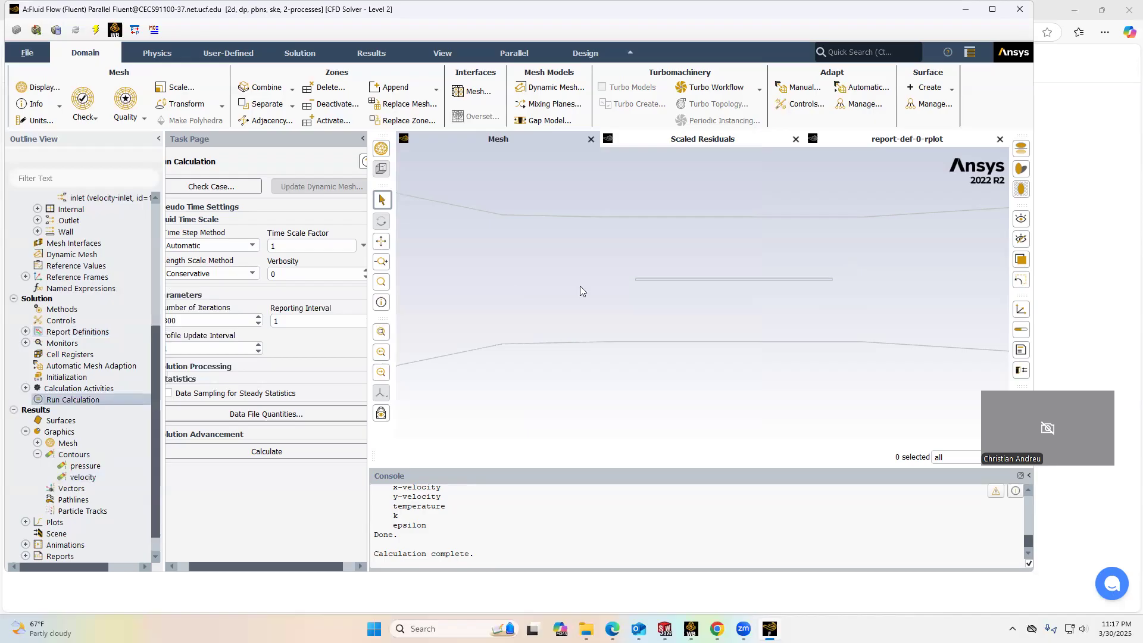
{"action": "left_click", "coordinate": [306, 453]}
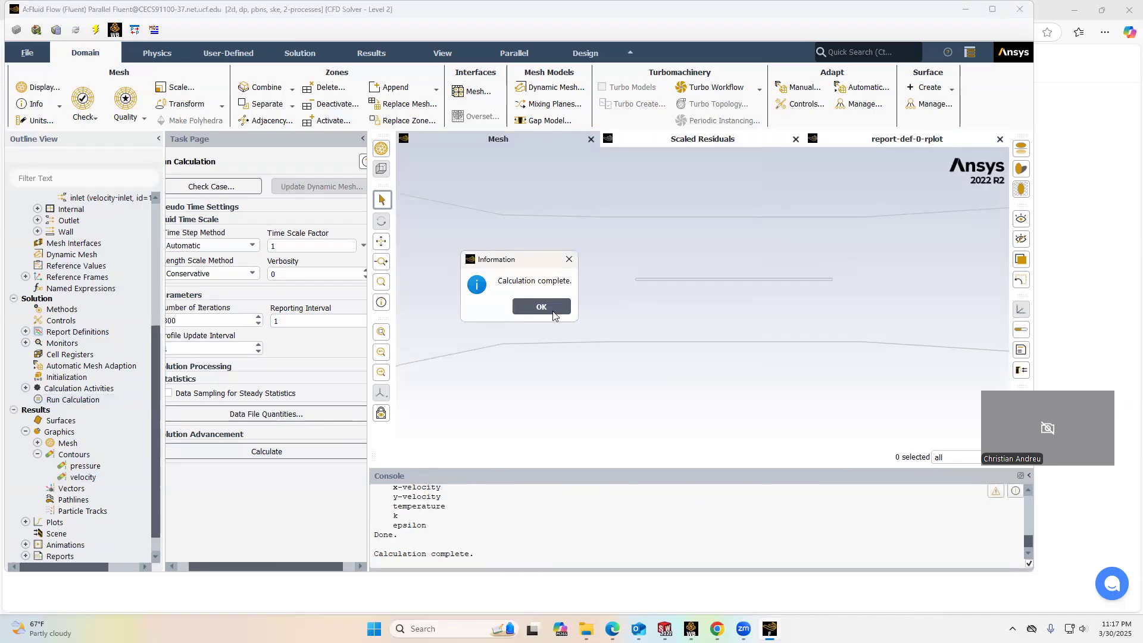
{"action": "key", "text": "Return"}
Step: View the scaled residuals plot and the drag coefficient plot of the completed run
{"action": "scroll", "coordinate": [615, 329], "scroll_direction": "down", "scroll_amount": 3}
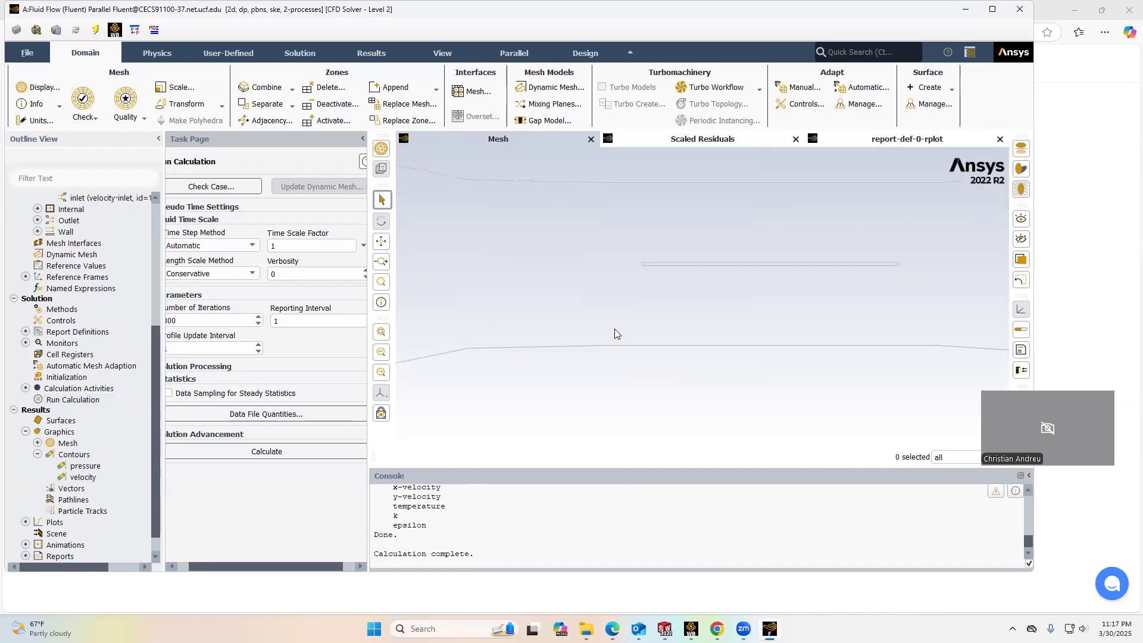
{"action": "left_click", "coordinate": [680, 143]}
{"action": "left_click", "coordinate": [917, 143]}
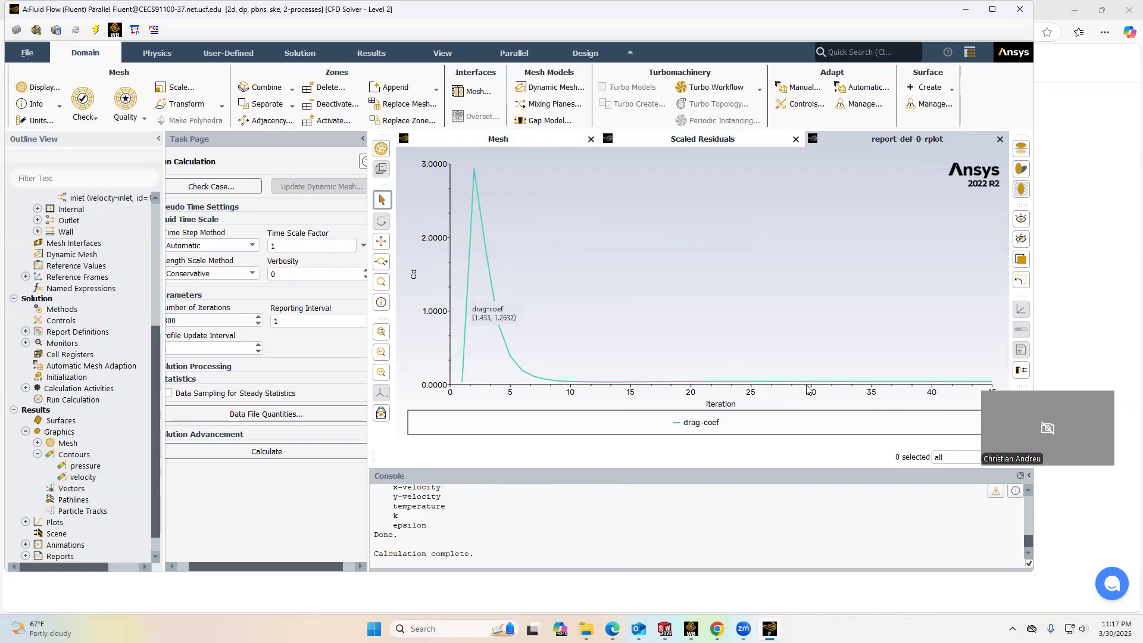
Step: Display the velocity contour as filled velocity magnitude on flat_plate, inlet and interior-part_1
{"action": "right_click", "coordinate": [83, 477]}
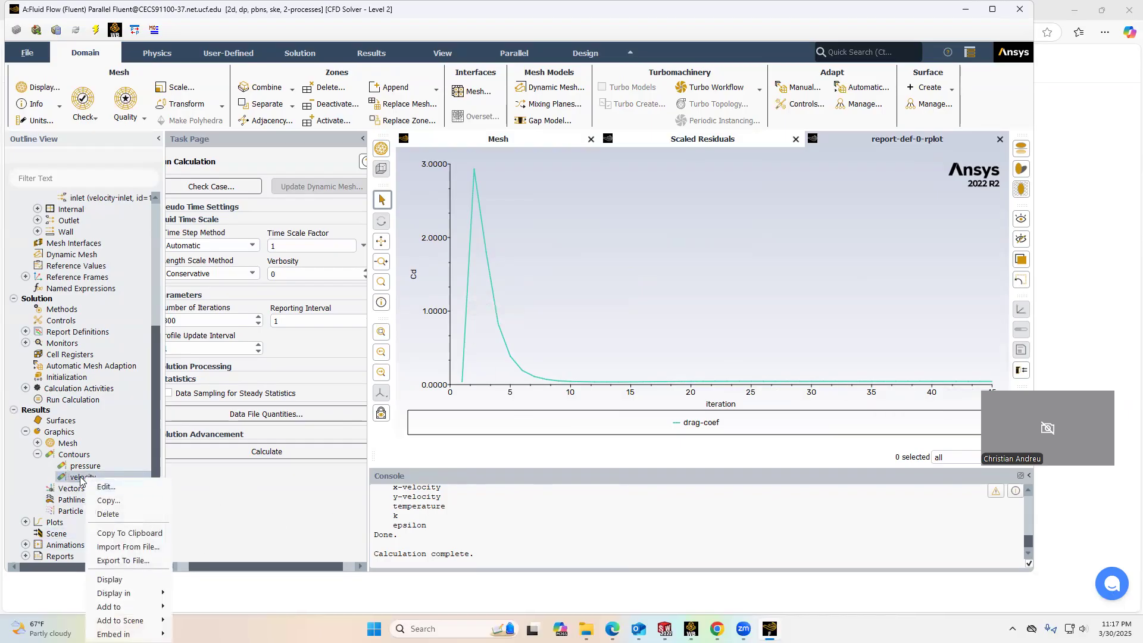
{"action": "left_click", "coordinate": [106, 487]}
{"action": "left_click", "coordinate": [290, 560]}
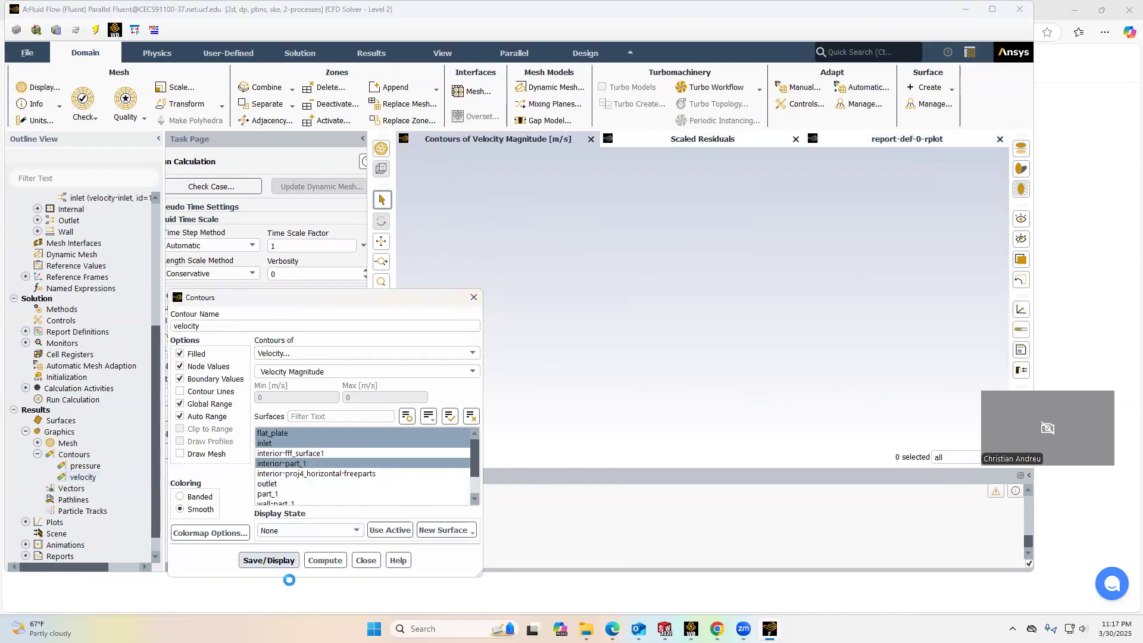
{"action": "scroll", "coordinate": [563, 311], "scroll_direction": "up", "scroll_amount": 3}
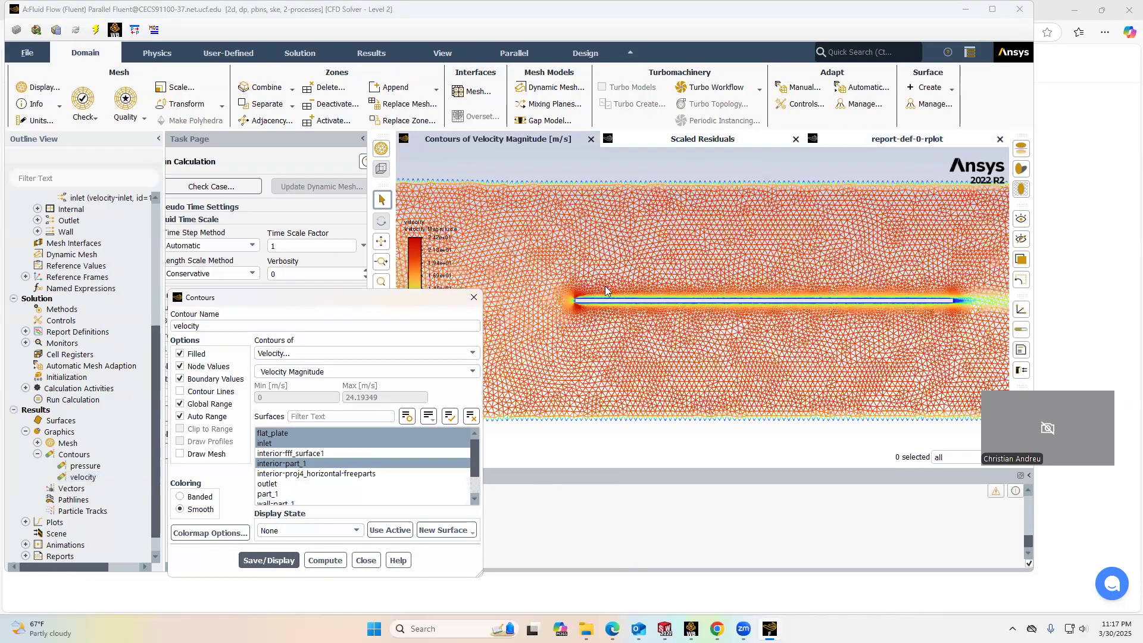
{"action": "left_click", "coordinate": [473, 298]}
{"action": "scroll", "coordinate": [624, 307], "scroll_direction": "up", "scroll_amount": 2}
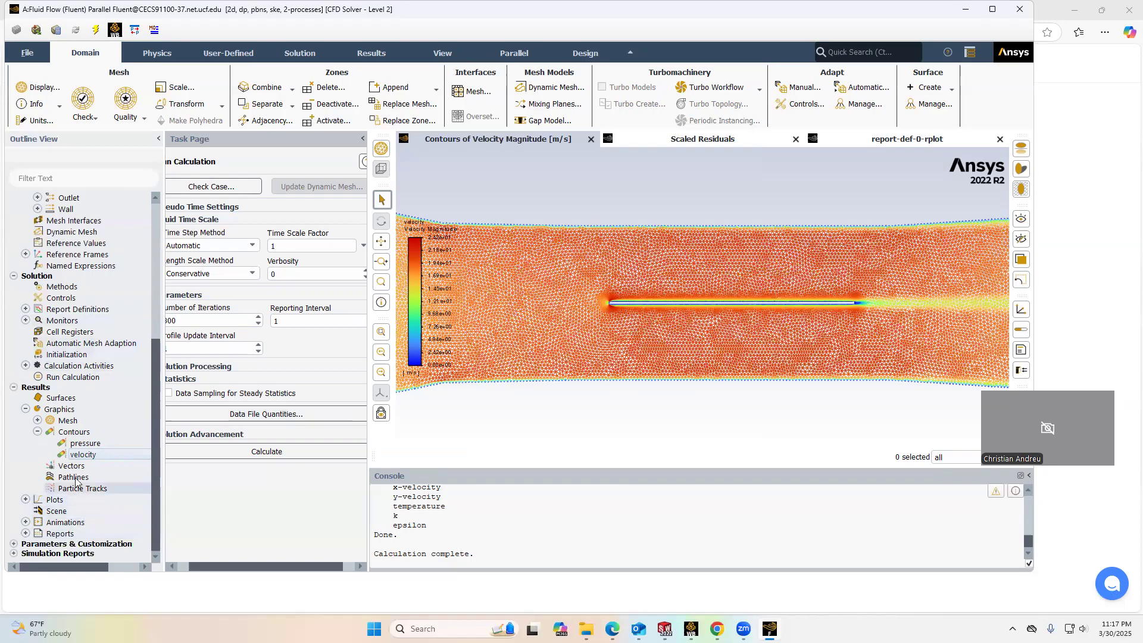
{"action": "scroll", "coordinate": [76, 476], "scroll_direction": "up", "scroll_amount": 5}
{"action": "scroll", "coordinate": [72, 463], "scroll_direction": "down", "scroll_amount": 6}
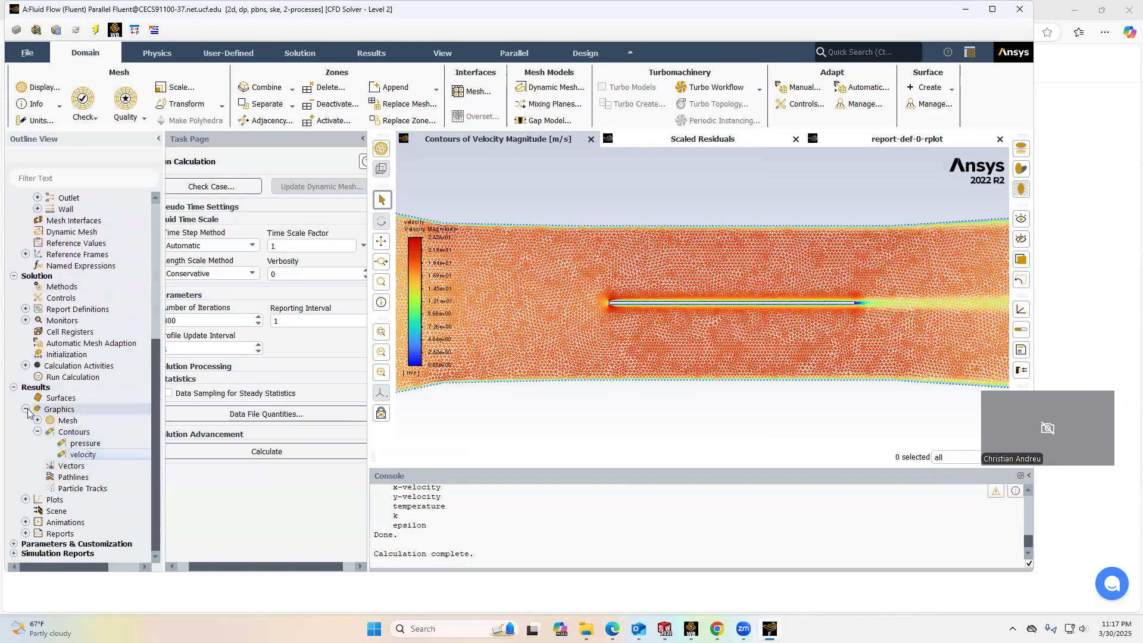
Step: Plot the existing skin-friction-coef XY plot, showing the skin friction coefficient along flat_plate, and close its settings
{"action": "left_click", "coordinate": [26, 500]}
{"action": "scroll", "coordinate": [91, 510], "scroll_direction": "down", "scroll_amount": 2}
{"action": "left_click", "coordinate": [38, 455]}
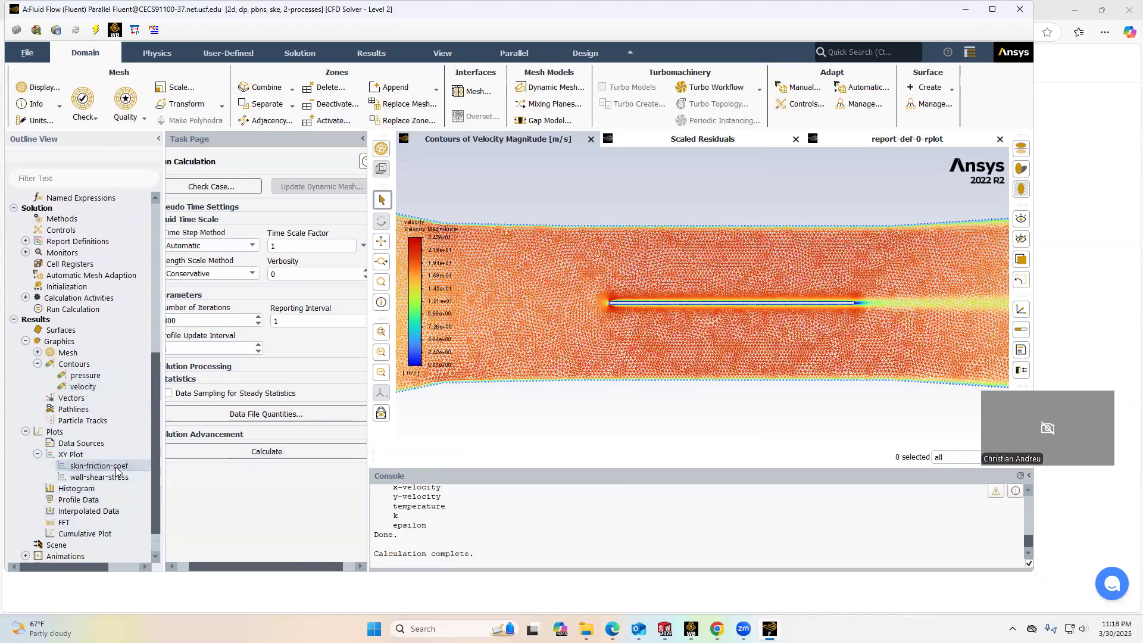
{"action": "double_click", "coordinate": [99, 467]}
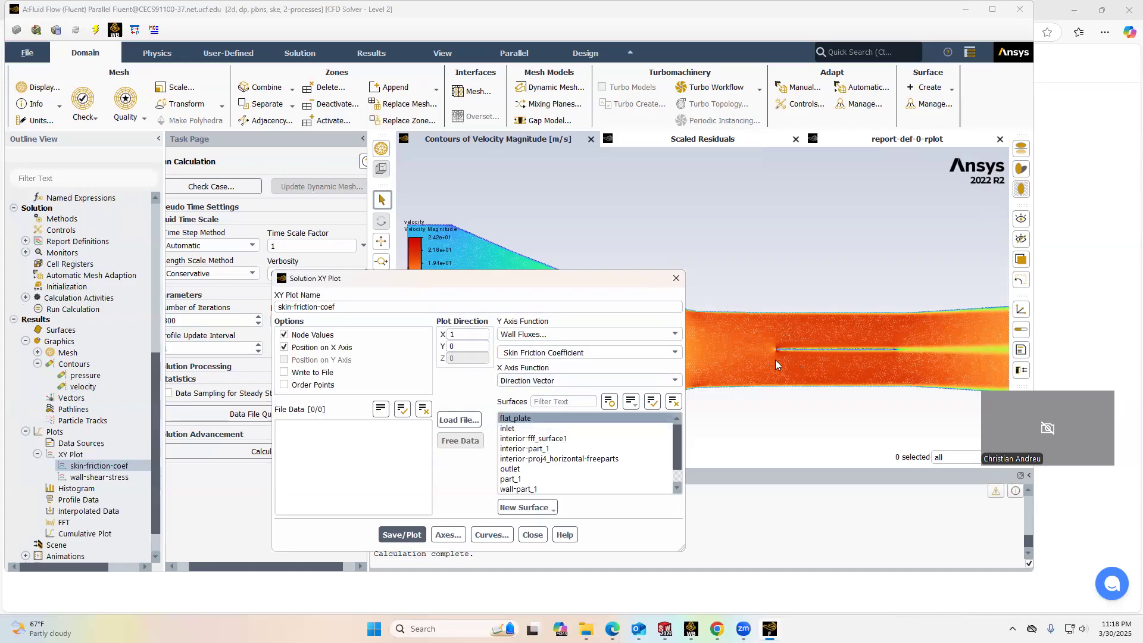
{"action": "left_click", "coordinate": [402, 535]}
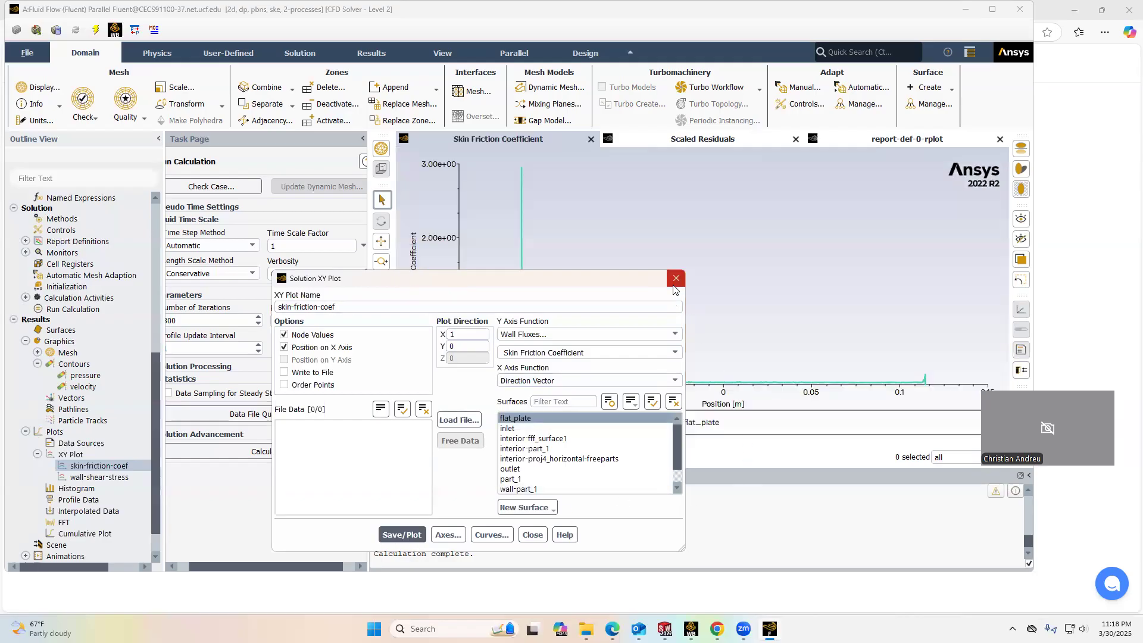
{"action": "left_click", "coordinate": [542, 533]}
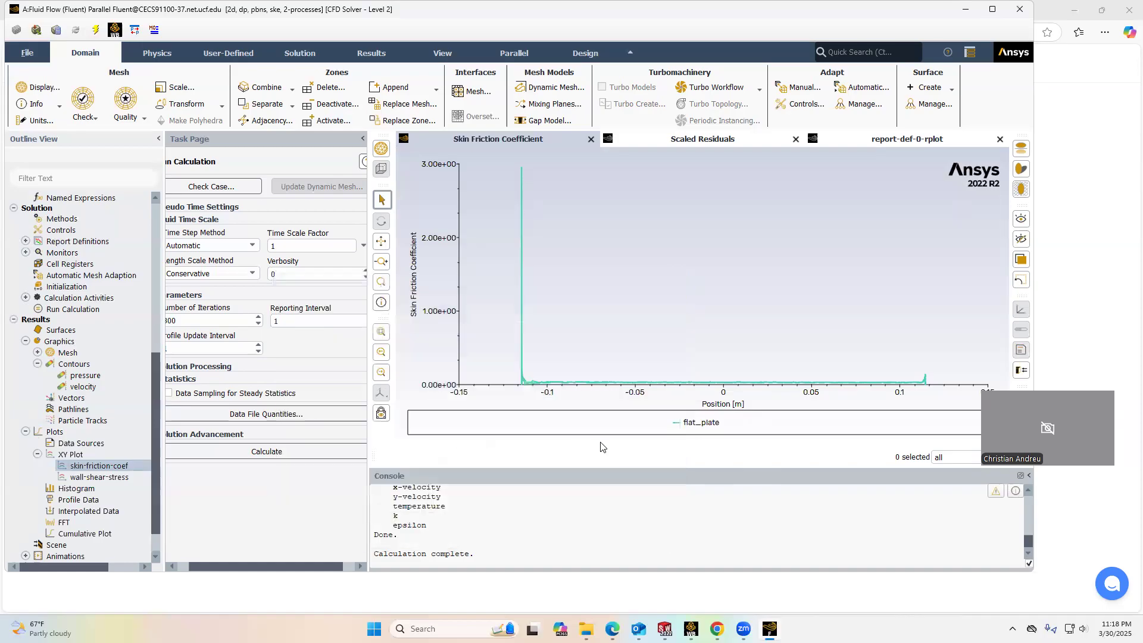
Step: Plot the existing wall-shear-stress XY plot, showing the wall shear stress along flat_plate, and close its settings
{"action": "mouse_move", "coordinate": [599, 362]}
{"action": "double_click", "coordinate": [116, 478]}
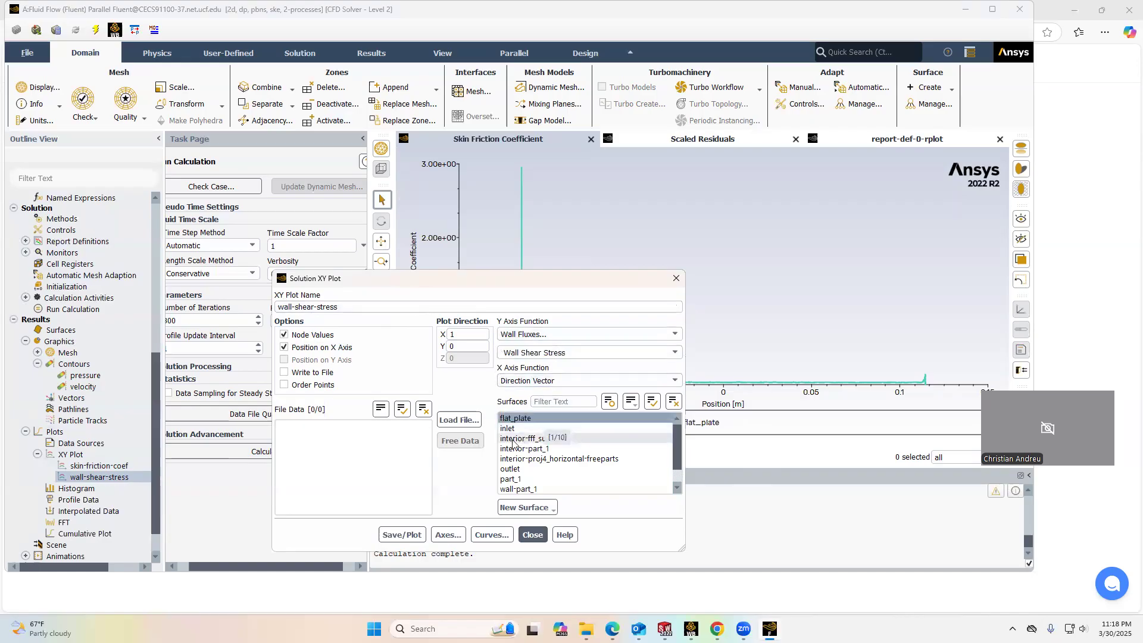
{"action": "left_click", "coordinate": [403, 534]}
{"action": "left_click", "coordinate": [533, 534]}
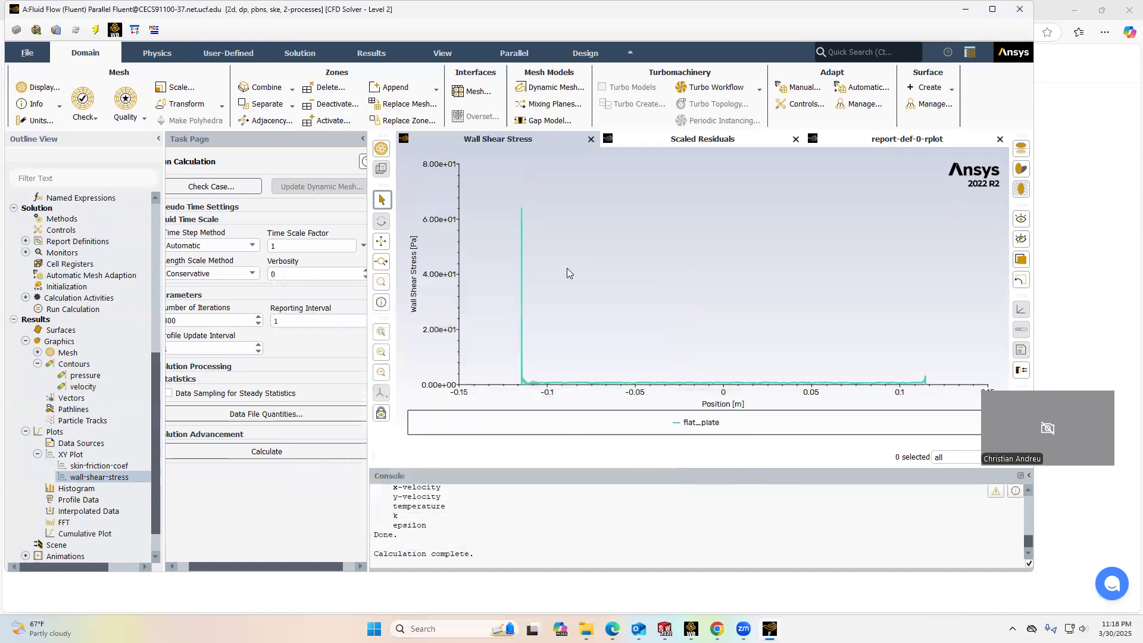
Step: Check the named expressions in the Expression Manager and close it
{"action": "scroll", "coordinate": [71, 364], "scroll_direction": "up", "scroll_amount": 9}
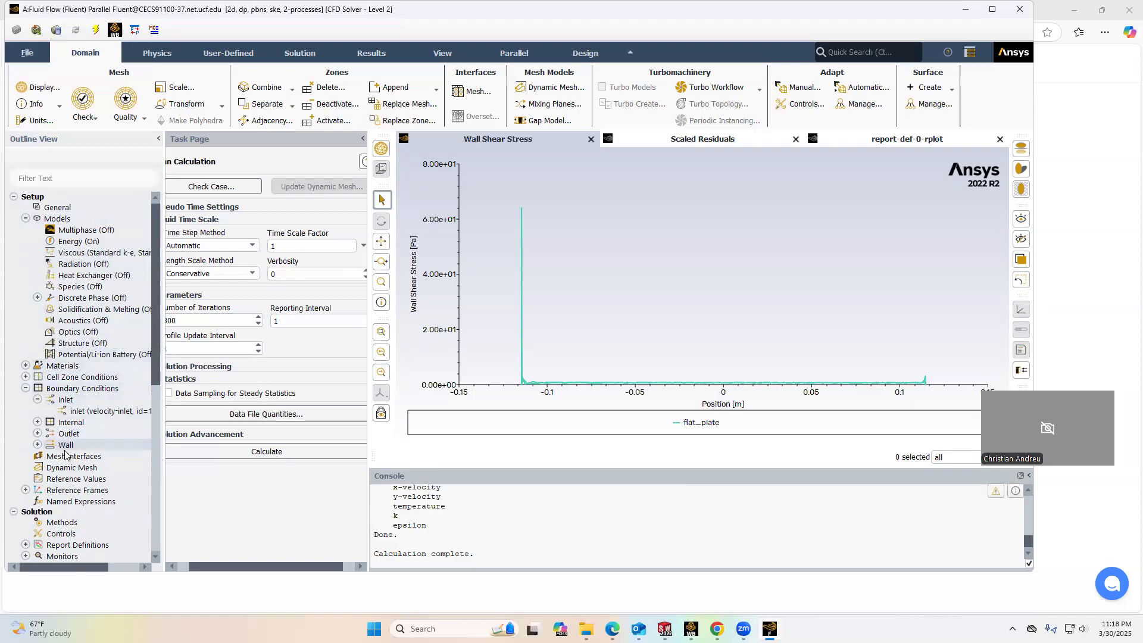
{"action": "double_click", "coordinate": [76, 502]}
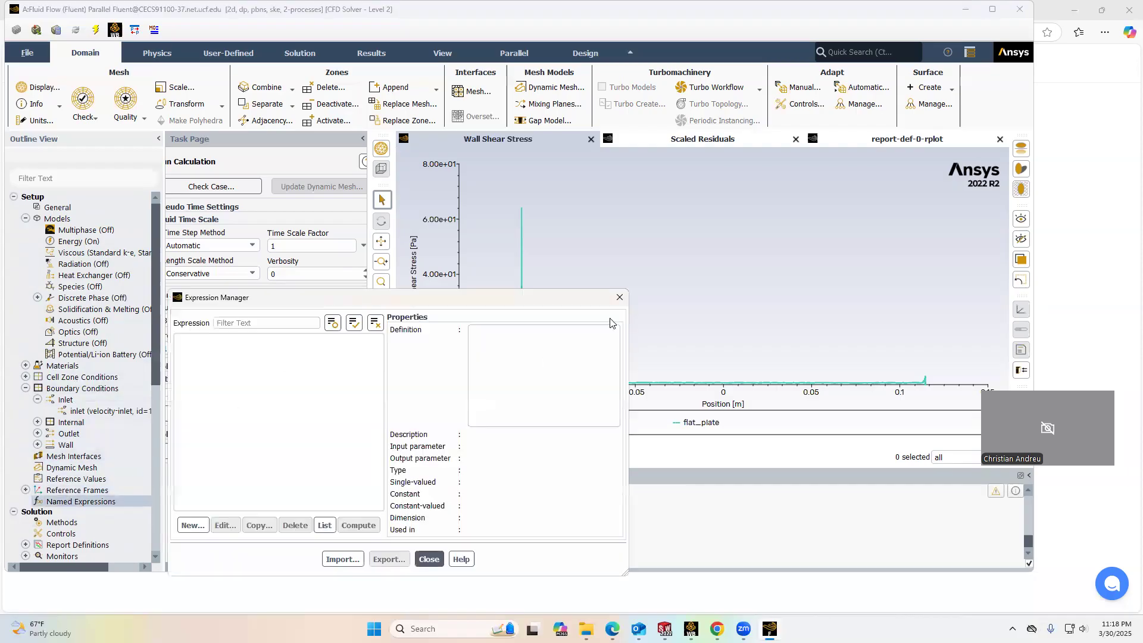
{"action": "left_click", "coordinate": [620, 297]}
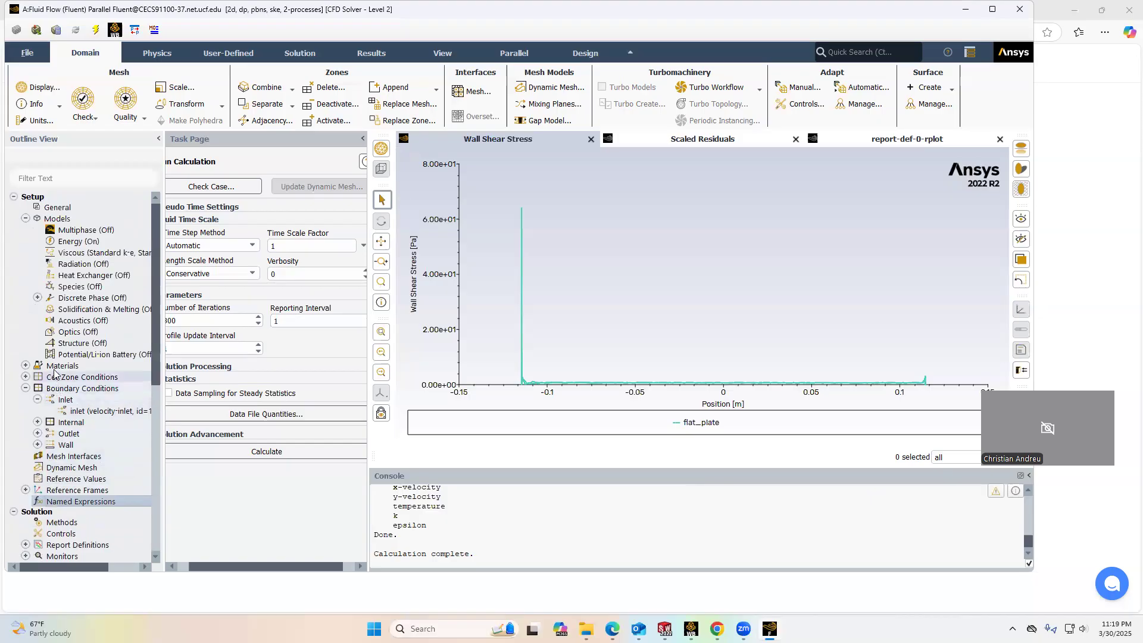
Step: Review the density, specific heat, thermal conductivity and viscosity settings of the air fluid material
{"action": "left_click", "coordinate": [27, 366]}
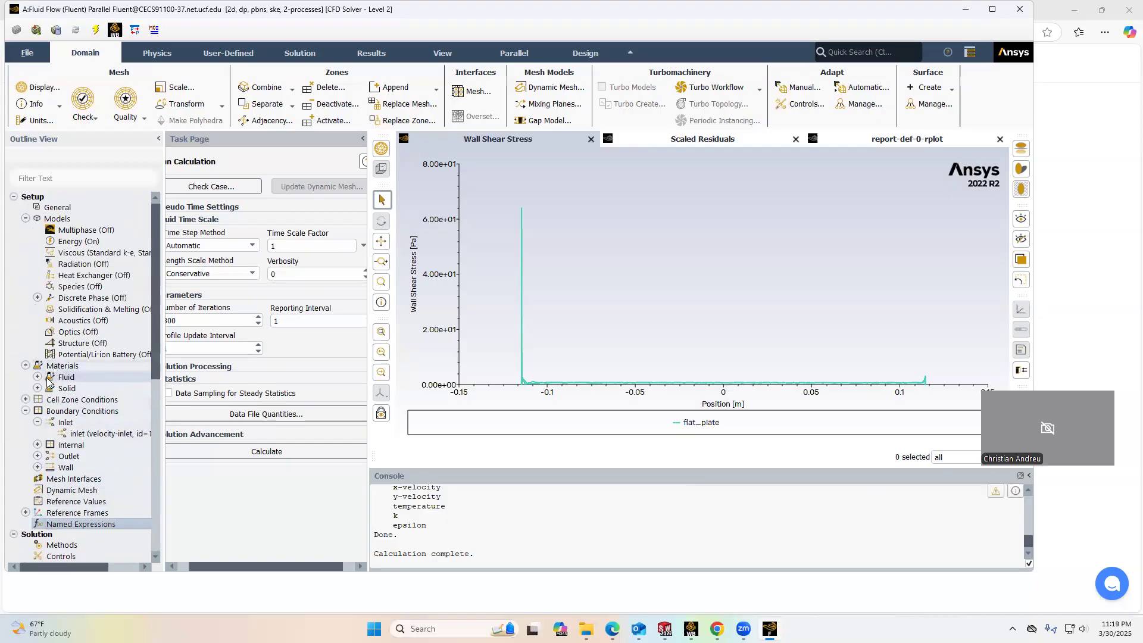
{"action": "left_click", "coordinate": [37, 377]}
{"action": "double_click", "coordinate": [75, 388]}
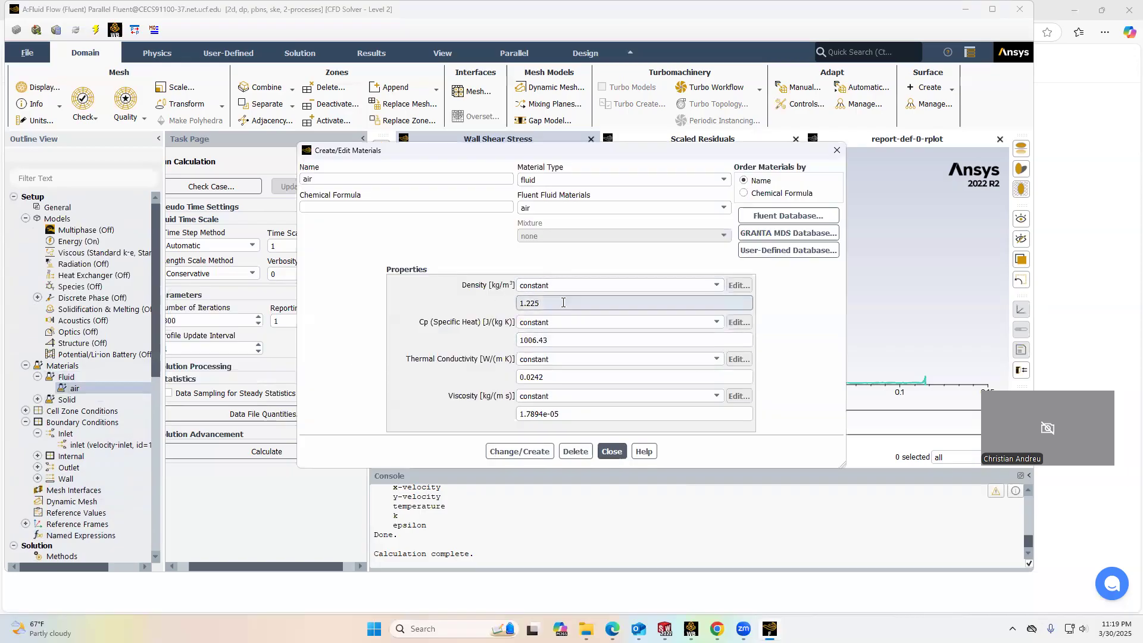
{"action": "left_click", "coordinate": [612, 452]}
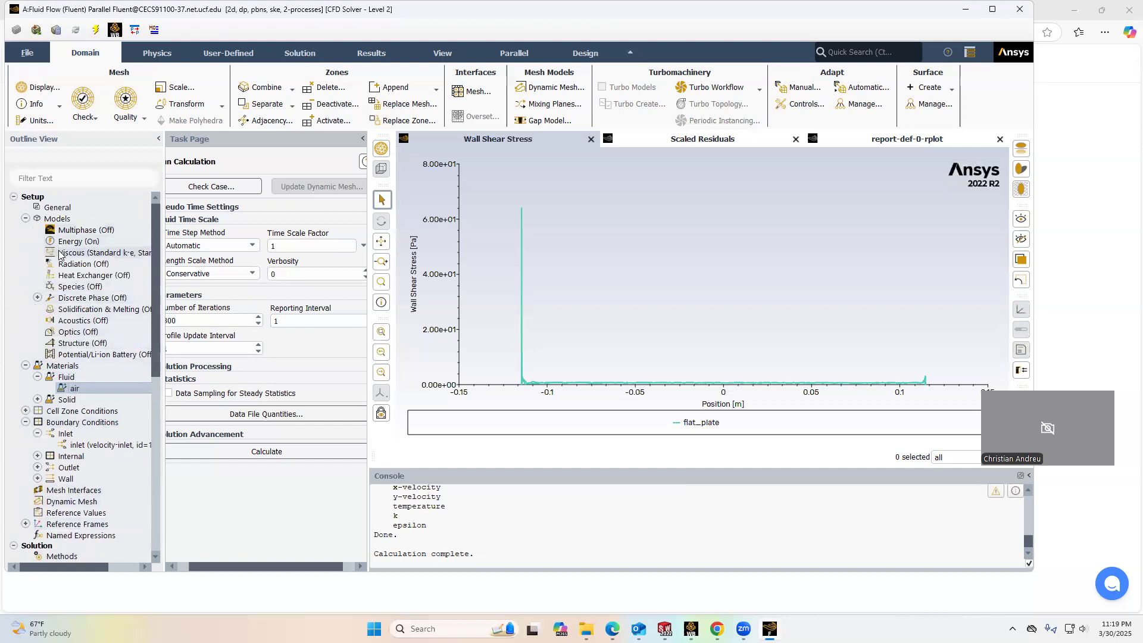
Step: View the scaled residuals plot and the drag coefficient plot again
{"action": "scroll", "coordinate": [60, 325], "scroll_direction": "down", "scroll_amount": 10}
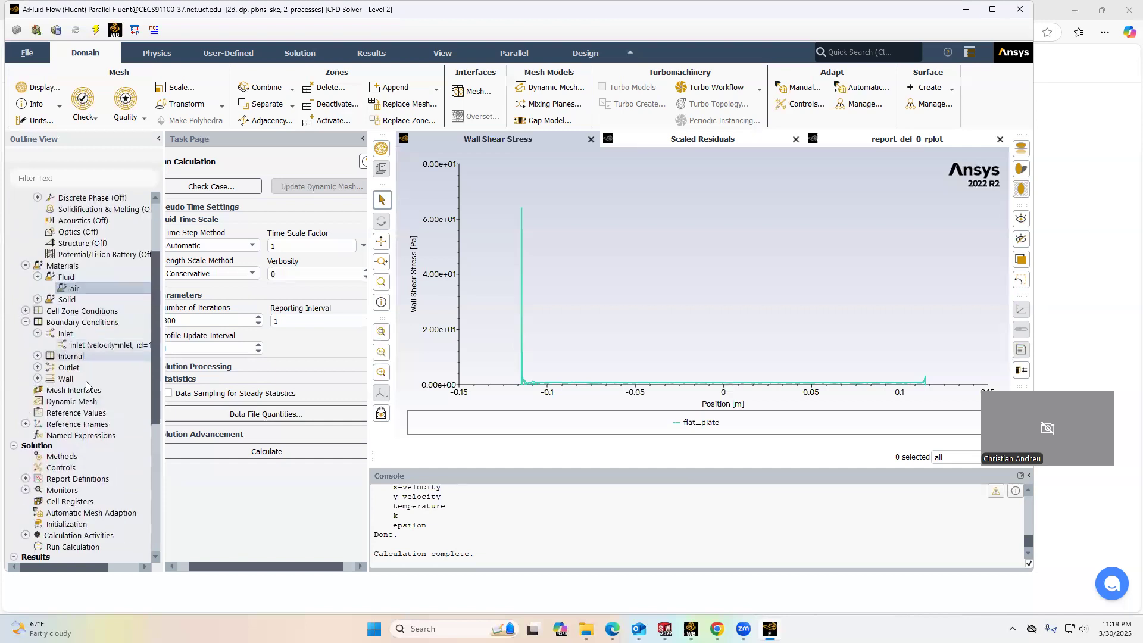
{"action": "left_click", "coordinate": [109, 387]}
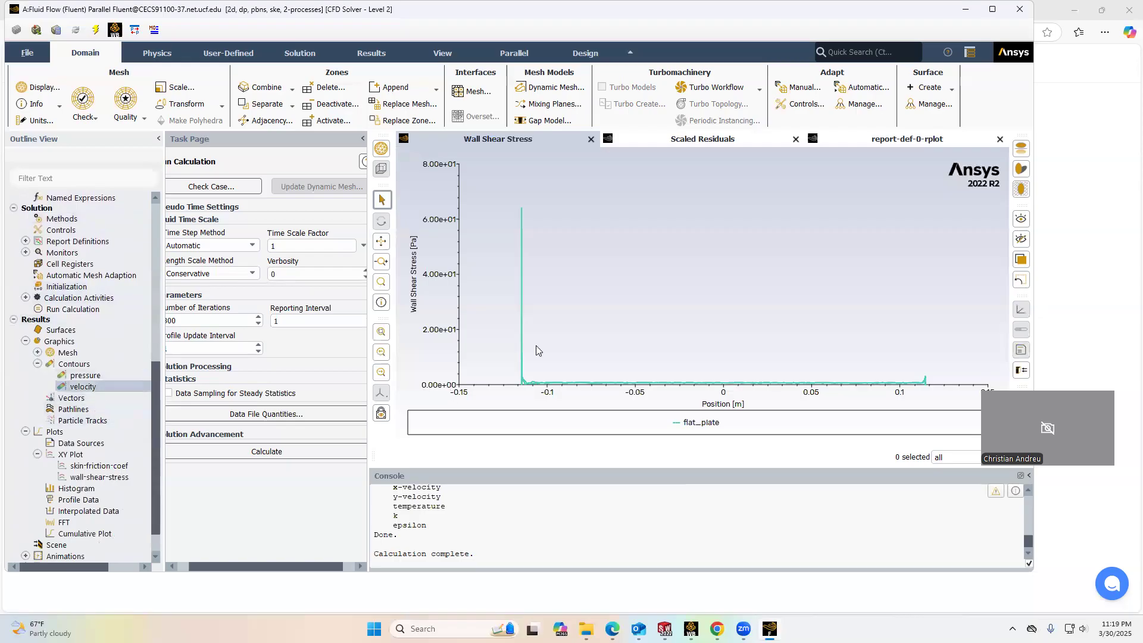
{"action": "left_click", "coordinate": [691, 143]}
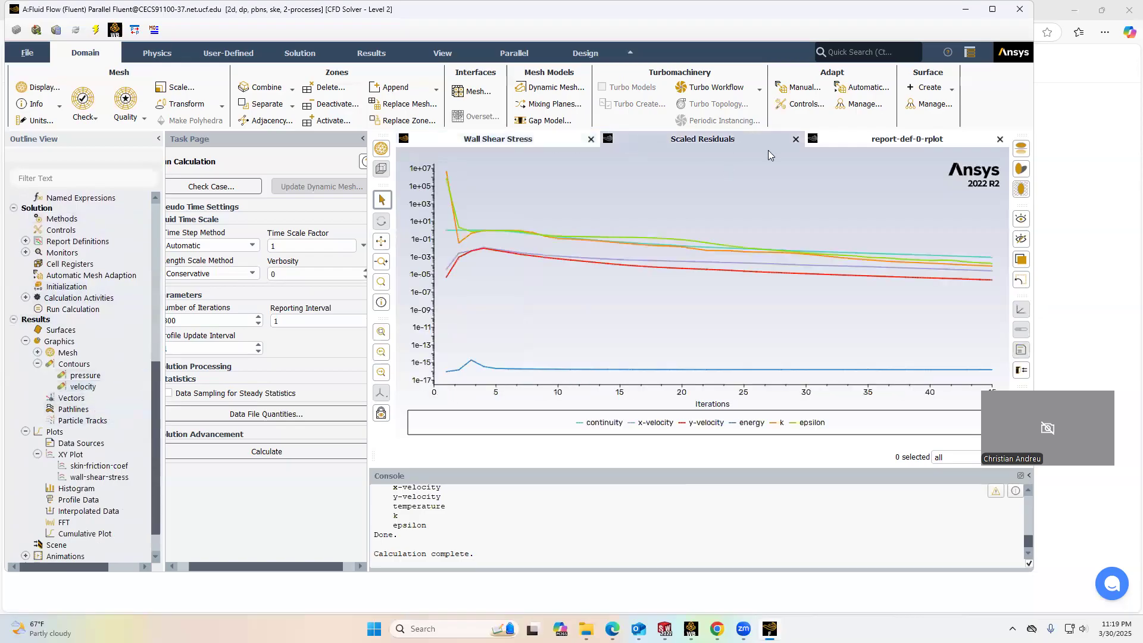
{"action": "left_click", "coordinate": [907, 143]}
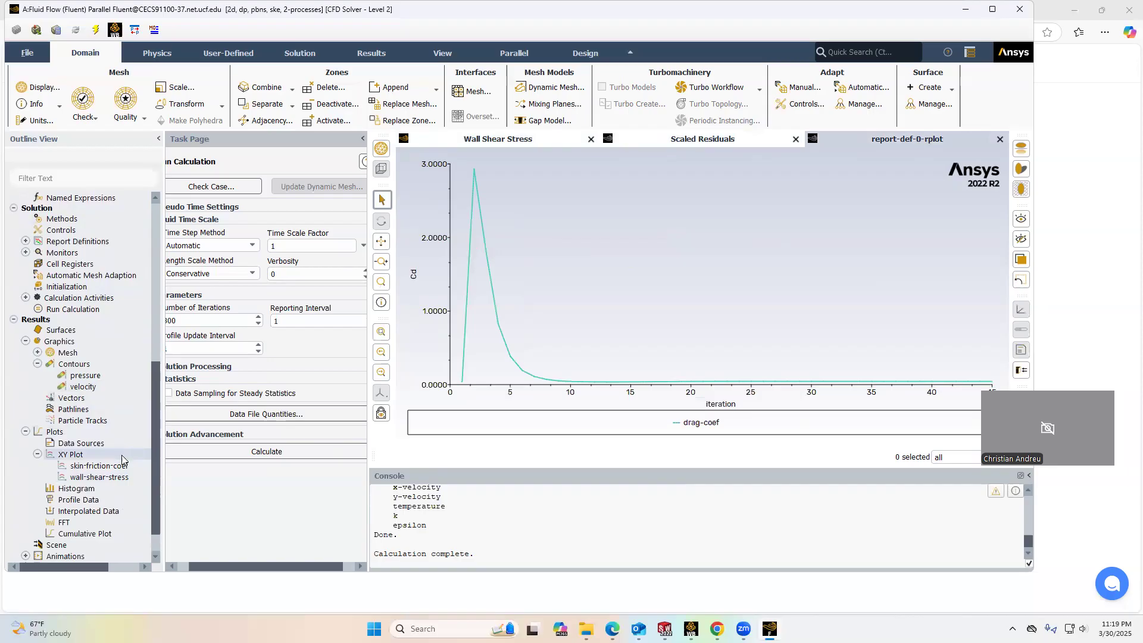
Step: Review the settings of the skin-friction-coef XY plot without plotting it
{"action": "scroll", "coordinate": [102, 455], "scroll_direction": "down", "scroll_amount": 1}
{"action": "double_click", "coordinate": [98, 434]}
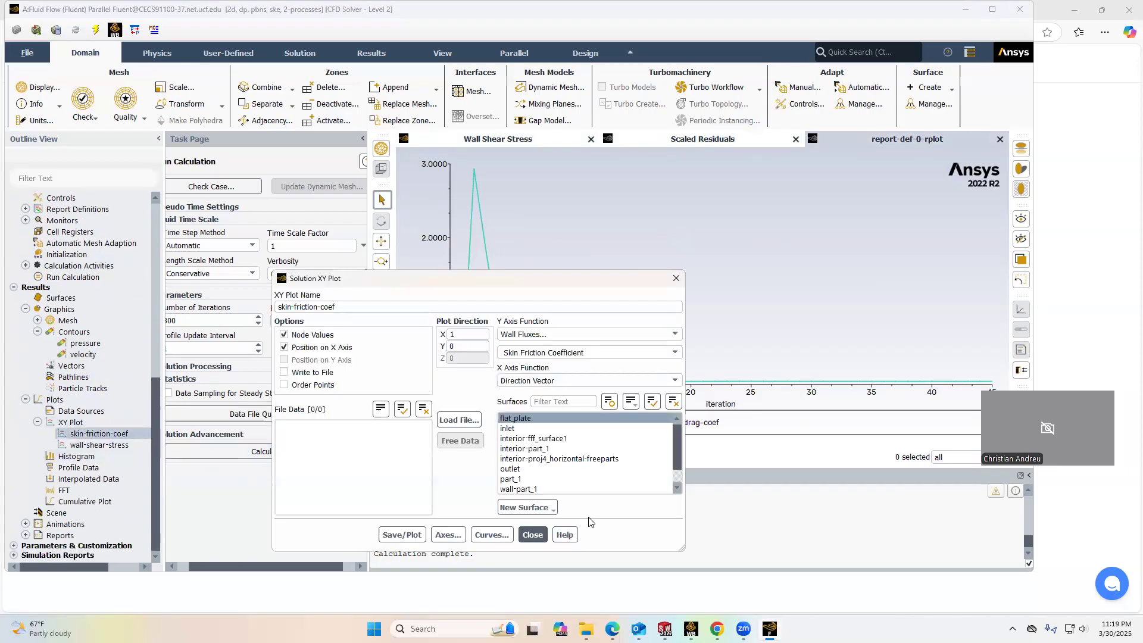
{"action": "left_click", "coordinate": [539, 534]}
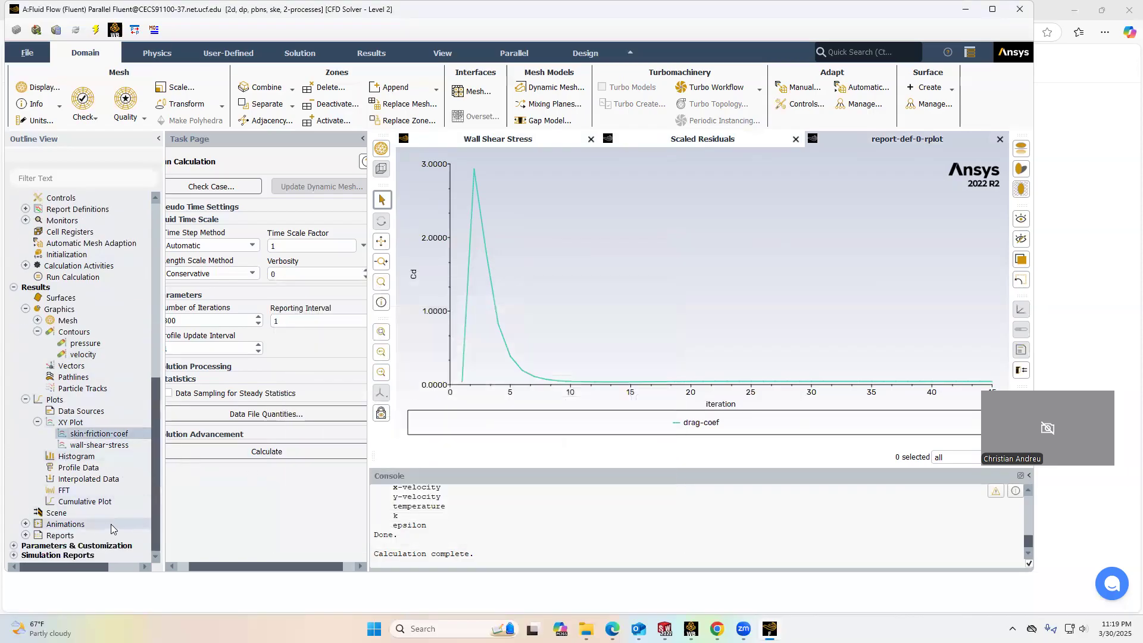
Step: Close Fluent and open the Results cell of the Fluid Flow (Fluent) system from Workbench in CFD-Post
{"action": "left_click", "coordinate": [1020, 10]}
{"action": "left_click", "coordinate": [515, 314]}
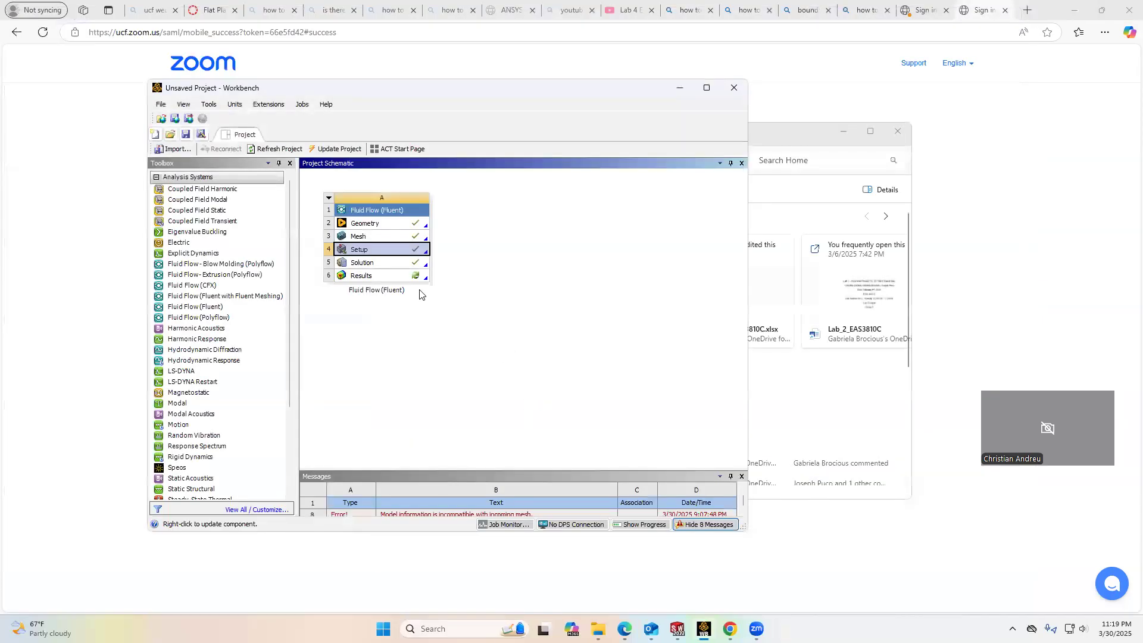
{"action": "double_click", "coordinate": [400, 279]}
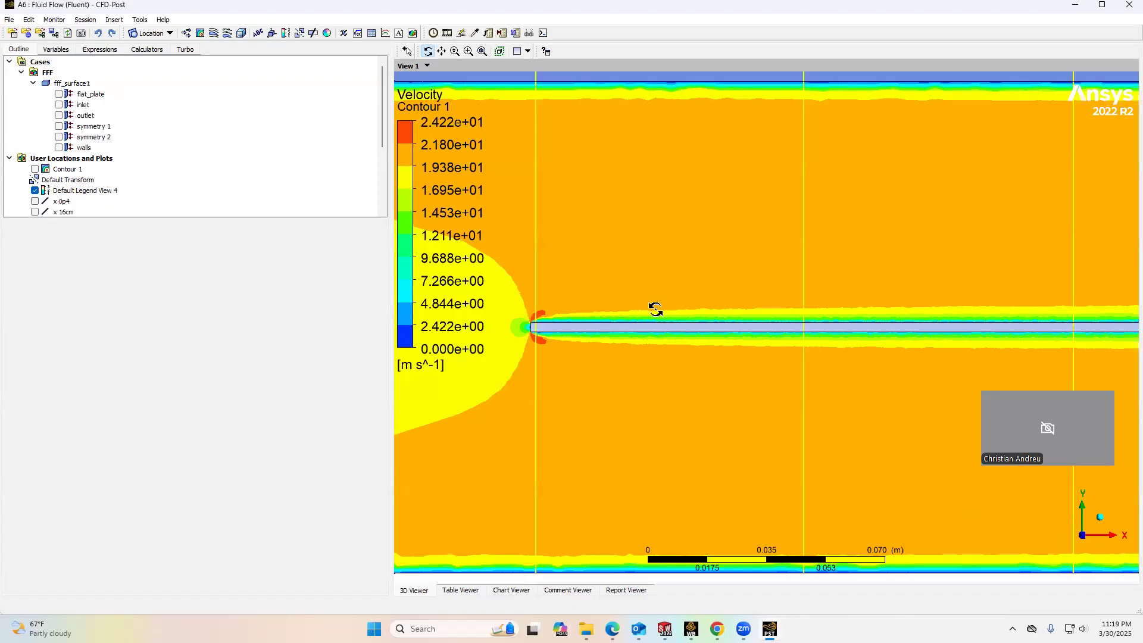
{"action": "double_click", "coordinate": [232, 12]}
{"action": "scroll", "coordinate": [131, 198], "scroll_direction": "down", "scroll_amount": 3}
{"action": "scroll", "coordinate": [99, 184], "scroll_direction": "up", "scroll_amount": 2}
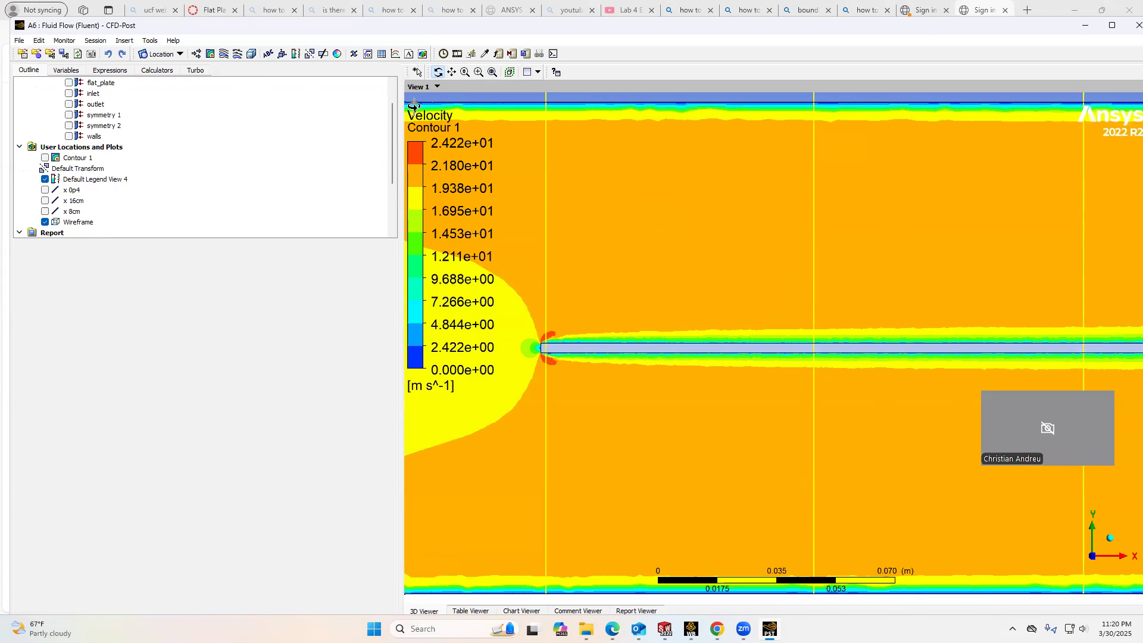
{"action": "left_click", "coordinate": [179, 55]}
{"action": "left_click", "coordinate": [179, 95]}
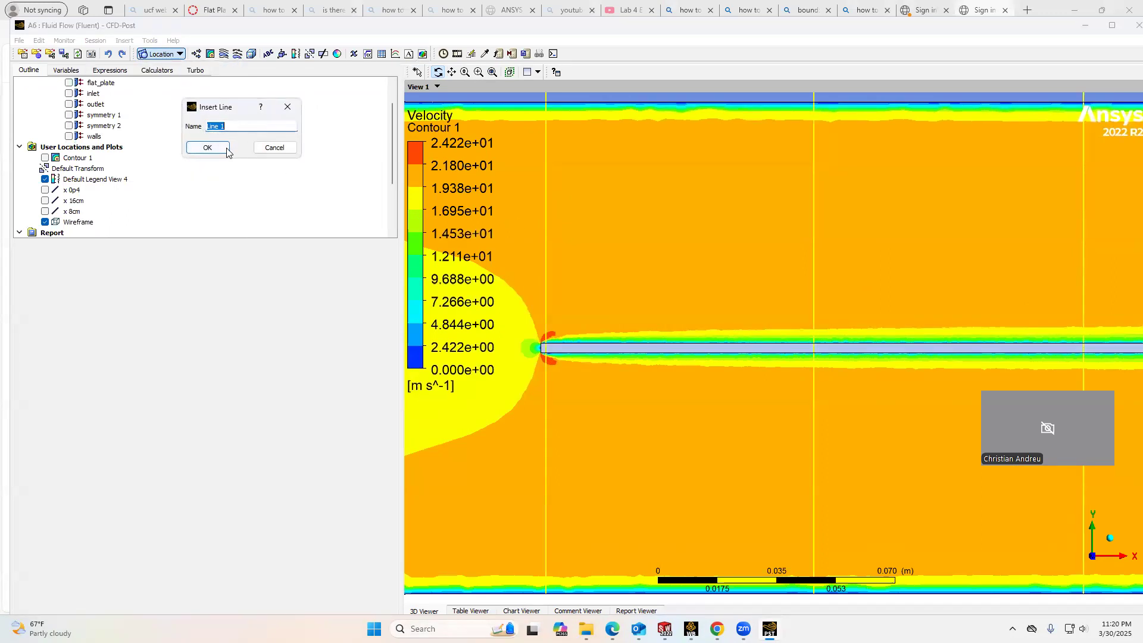
{"action": "left_click", "coordinate": [226, 150]}
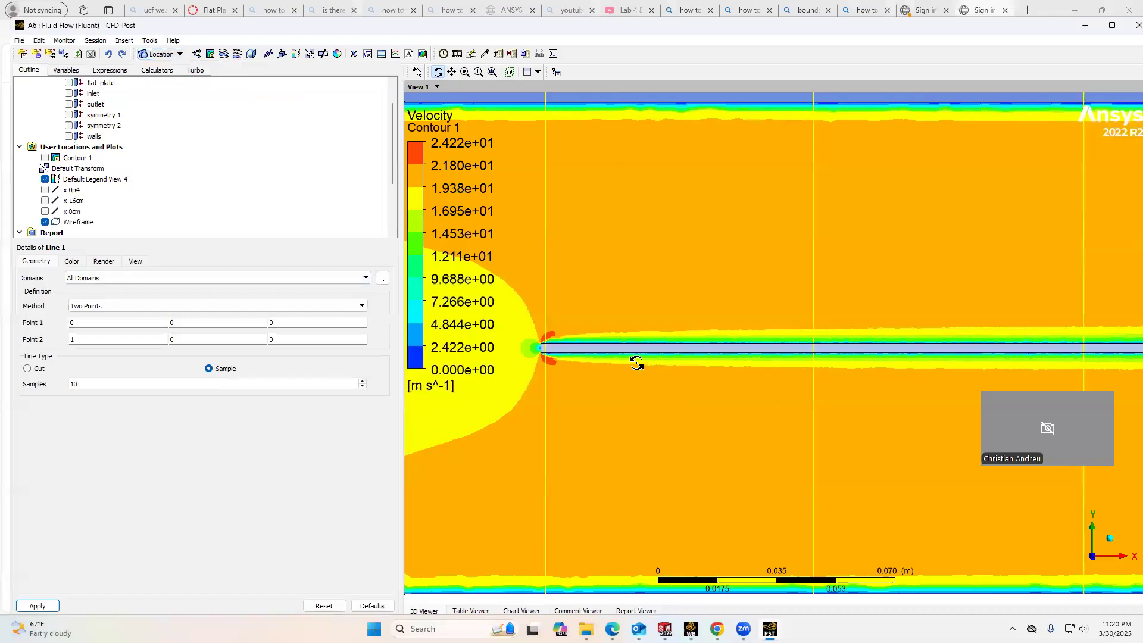
{"action": "left_click", "coordinate": [103, 323]}
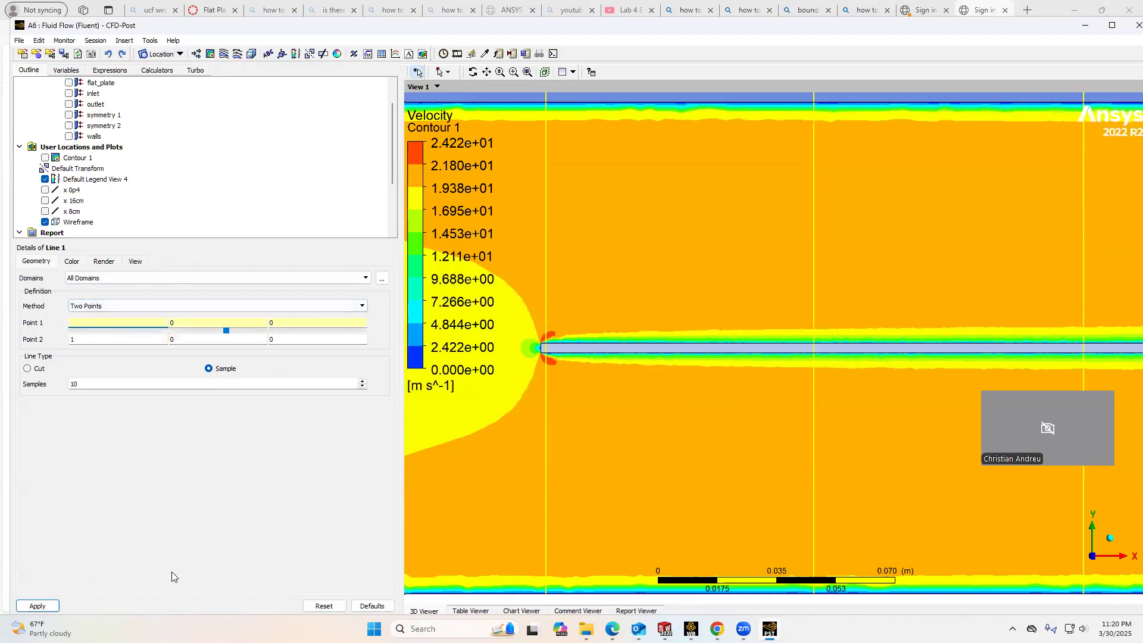
Step: Review the two-point definitions and sample counts of the lines x 0p4, x 16cm and x 8cm
{"action": "left_click", "coordinate": [73, 190]}
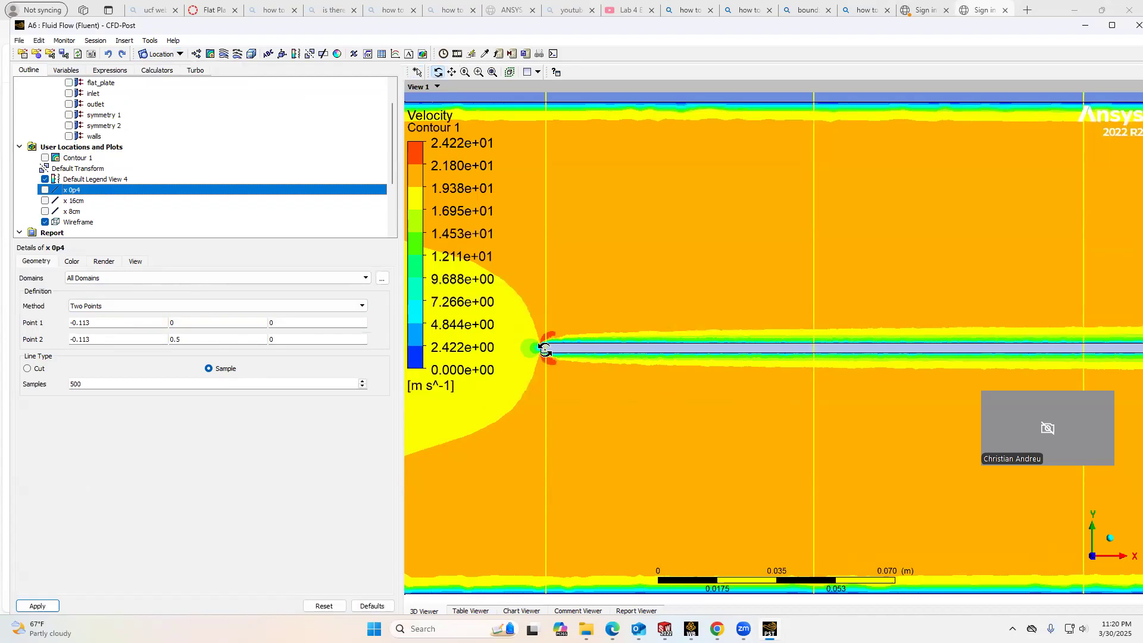
{"action": "left_click", "coordinate": [221, 340]}
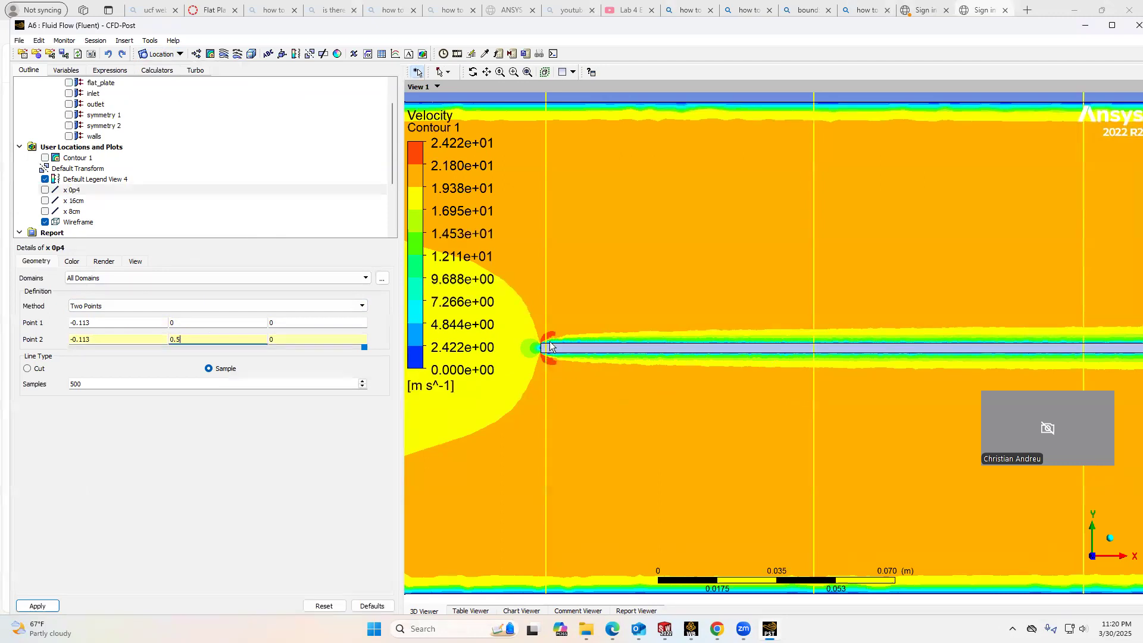
{"action": "left_click", "coordinate": [76, 202]}
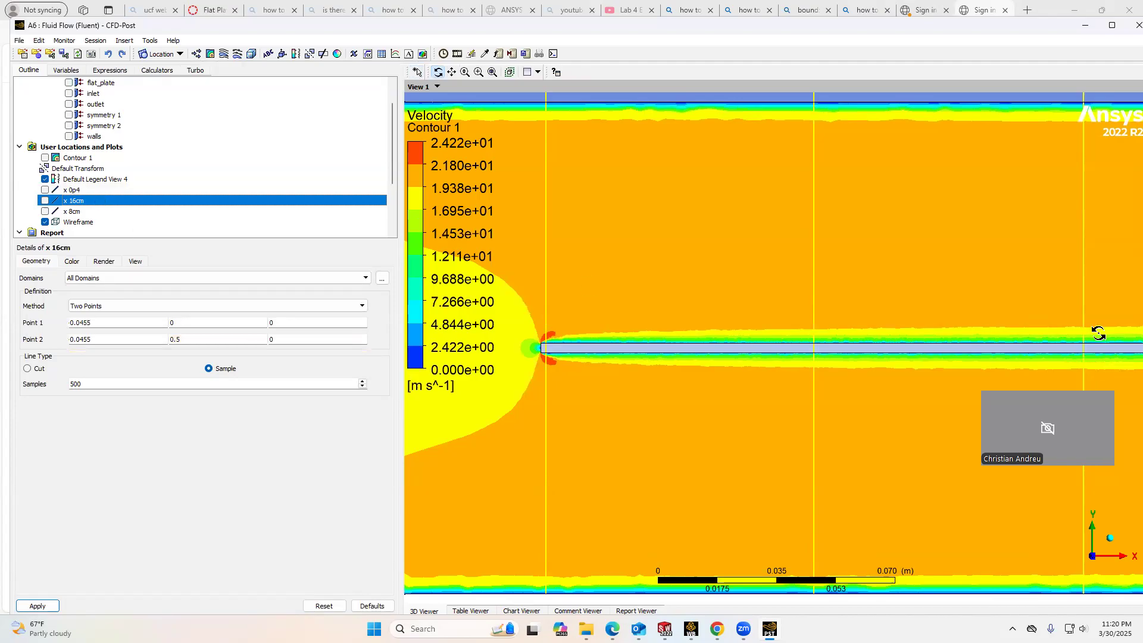
{"action": "left_click", "coordinate": [67, 213]}
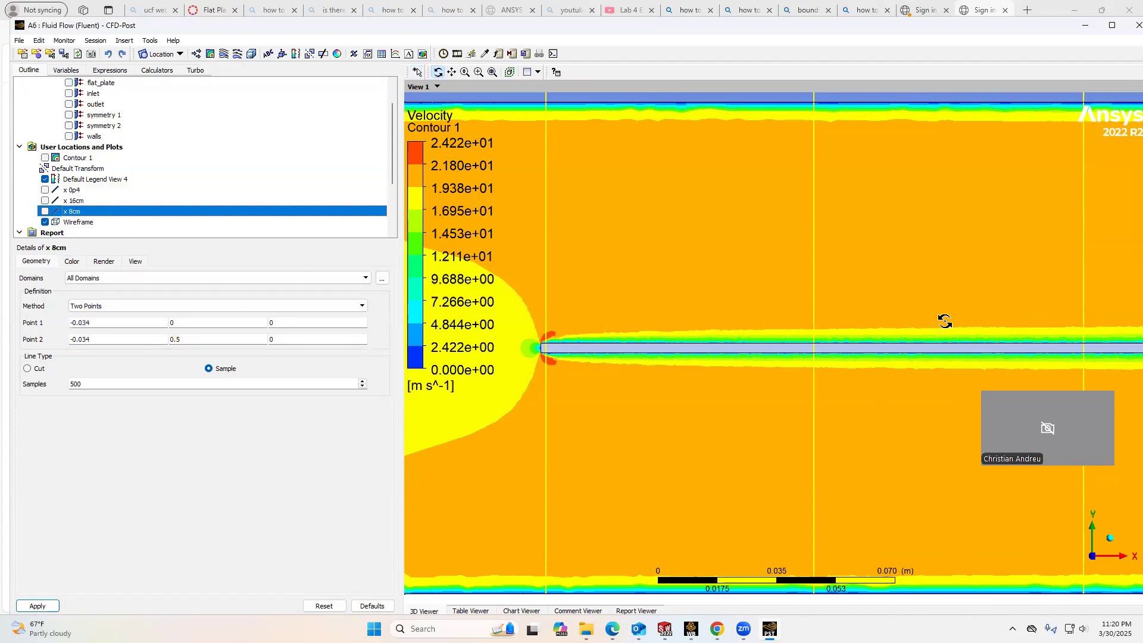
{"action": "left_click", "coordinate": [73, 190]}
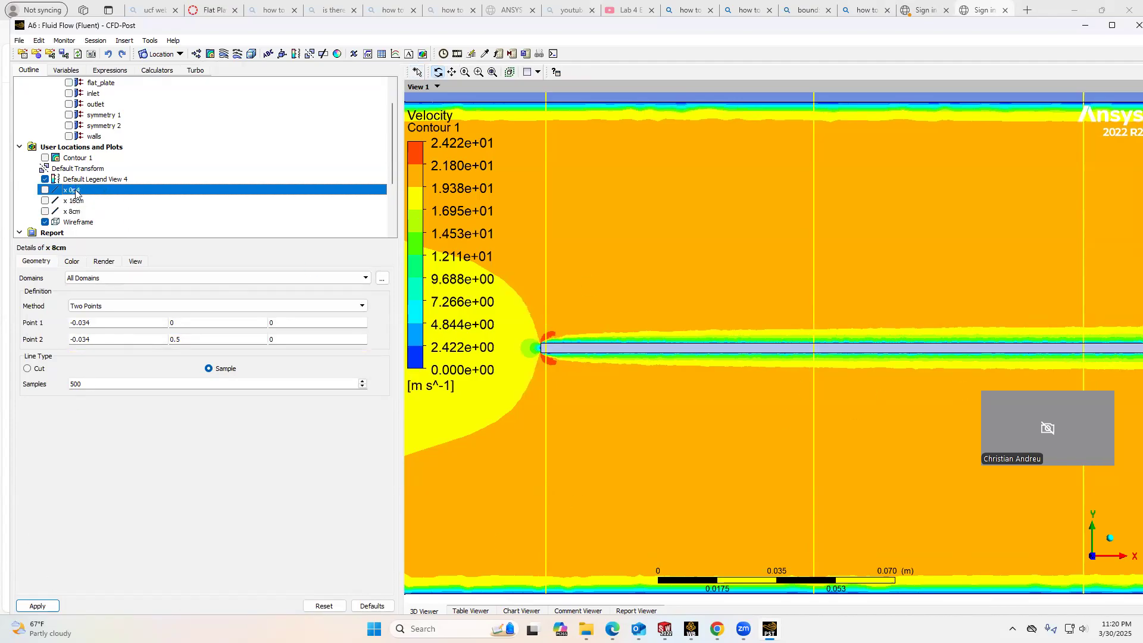
{"action": "left_click", "coordinate": [90, 202]}
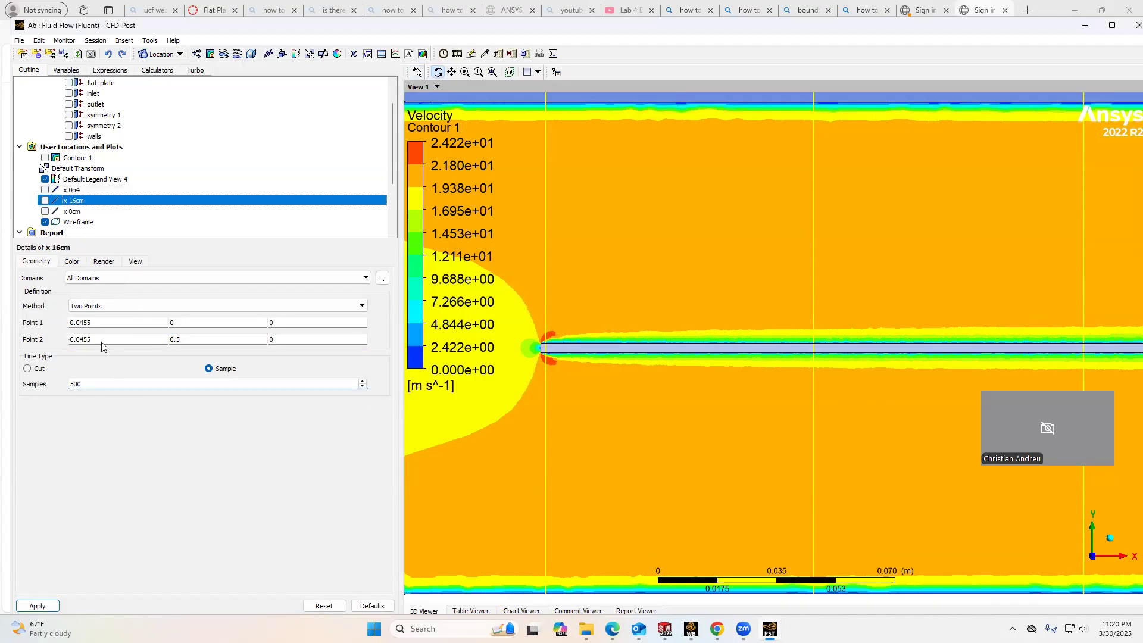
Step: Show Contour 1 together with the lines x 0p4, x 16cm and x 8cm in the 3D view
{"action": "left_click", "coordinate": [94, 213]}
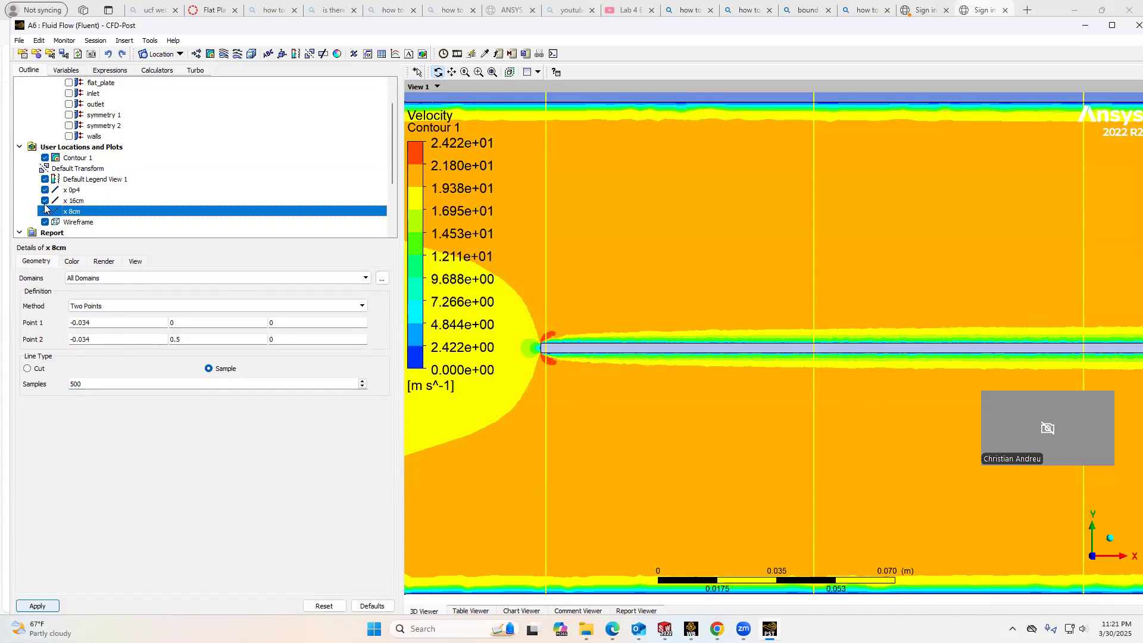
{"action": "left_click", "coordinate": [39, 608]}
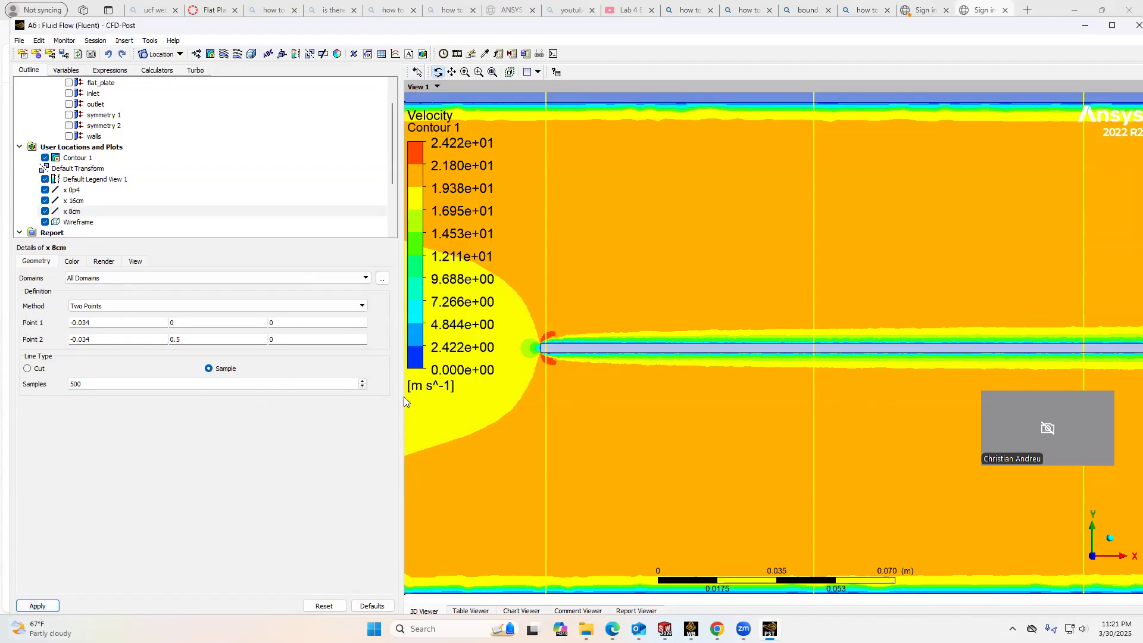
{"action": "scroll", "coordinate": [561, 350], "scroll_direction": "down", "scroll_amount": 2}
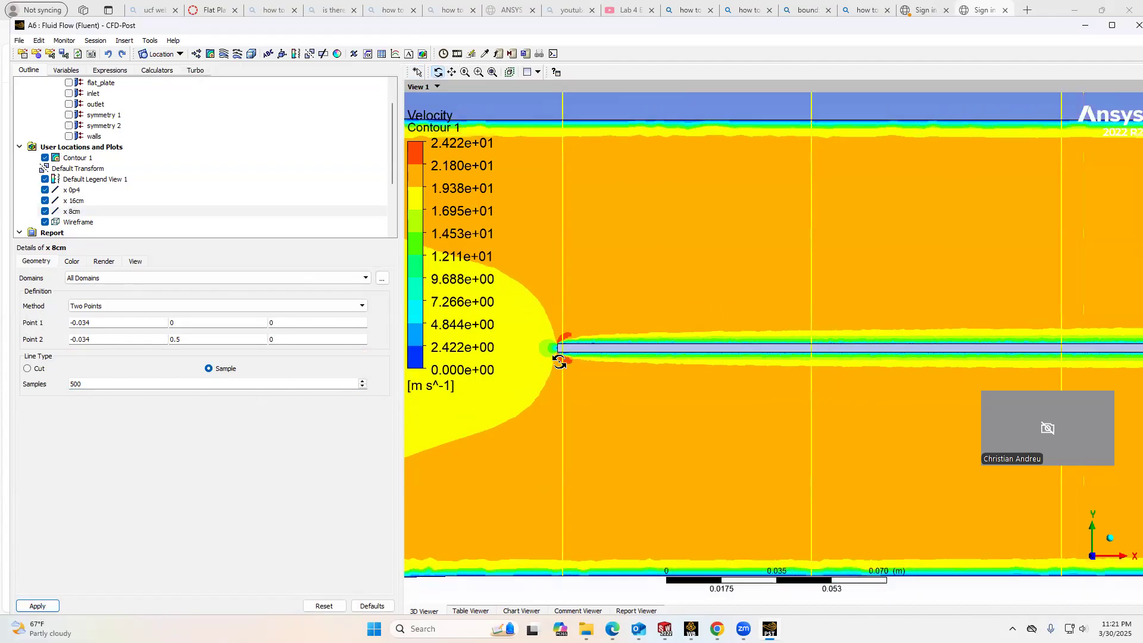
{"action": "scroll", "coordinate": [214, 191], "scroll_direction": "down", "scroll_amount": 3}
{"action": "scroll", "coordinate": [206, 149], "scroll_direction": "up", "scroll_amount": 3}
{"action": "left_click", "coordinate": [397, 56]}
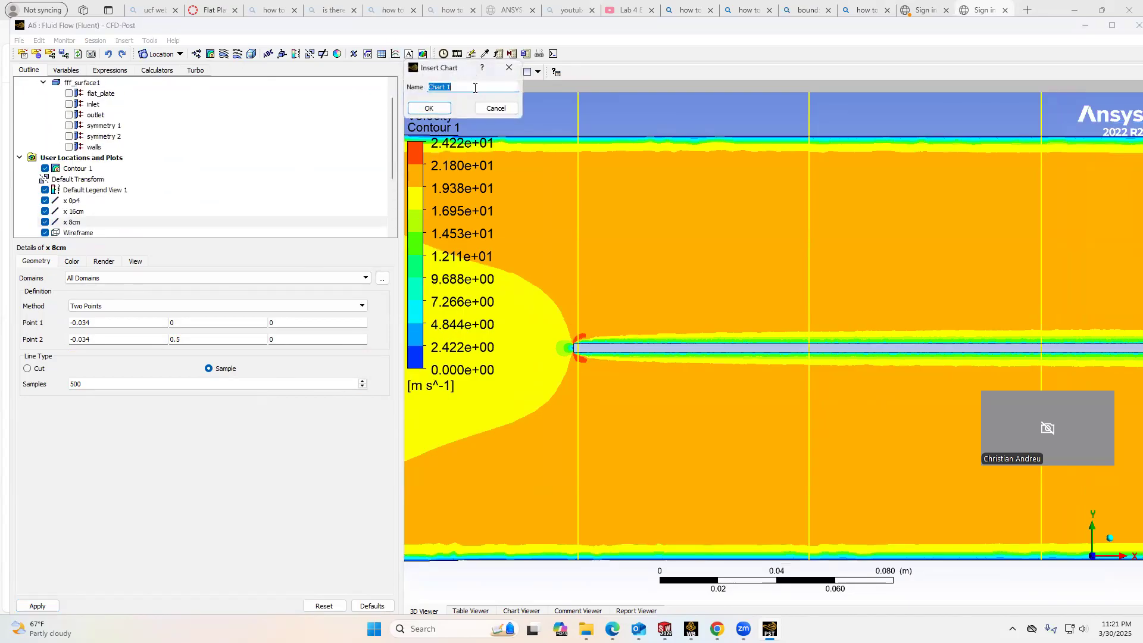
{"action": "left_click", "coordinate": [509, 67]}
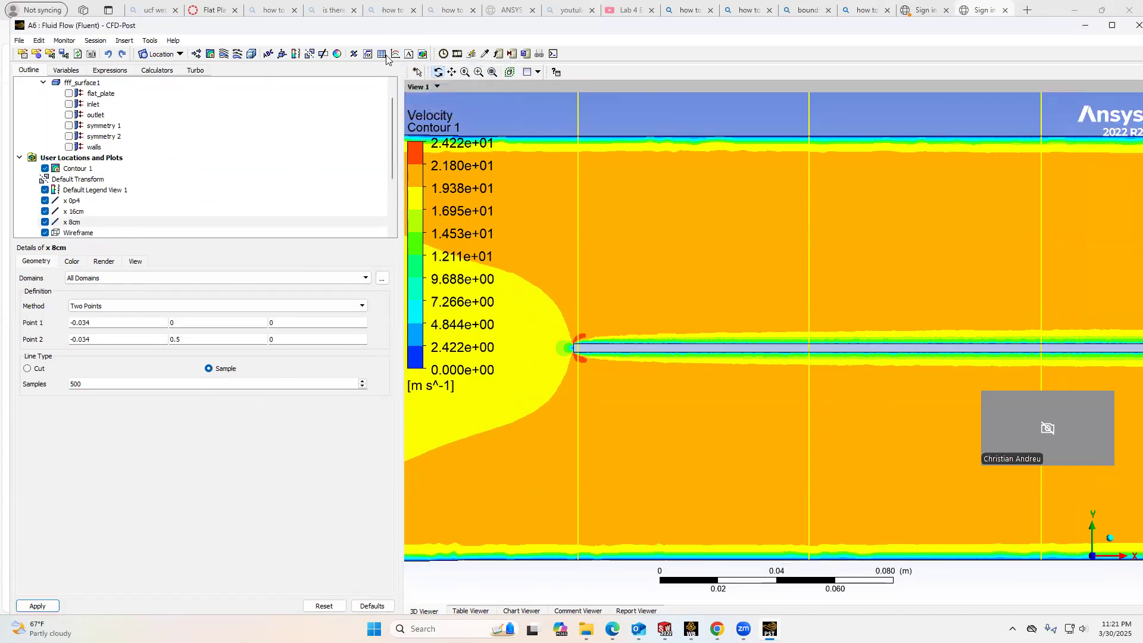
{"action": "scroll", "coordinate": [337, 105], "scroll_direction": "down", "scroll_amount": 2}
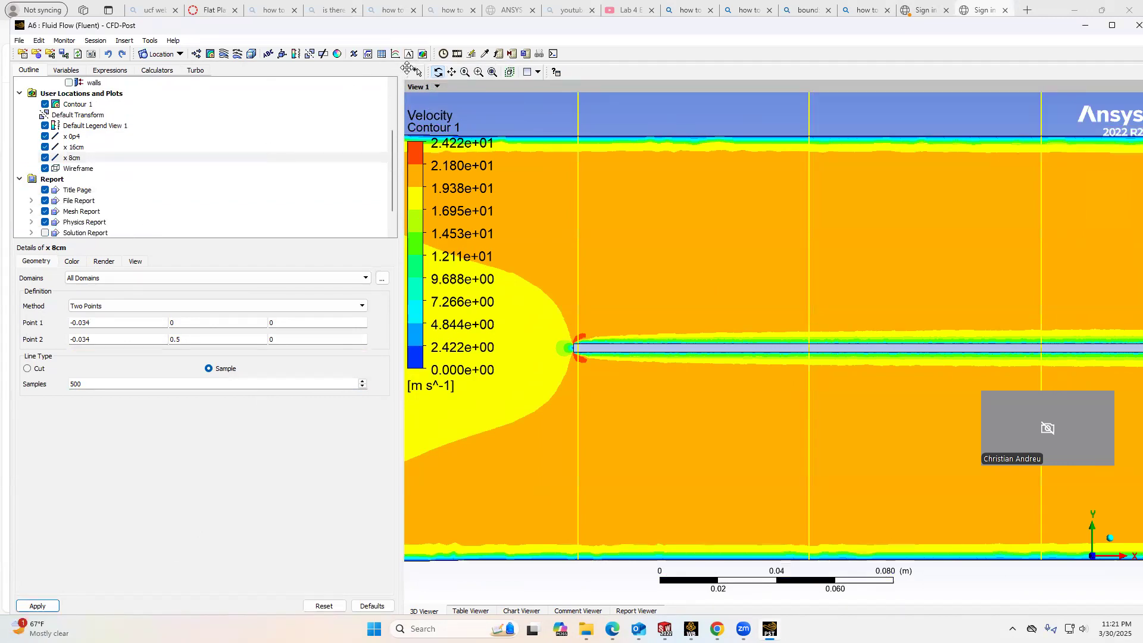
{"action": "left_click", "coordinate": [396, 54]}
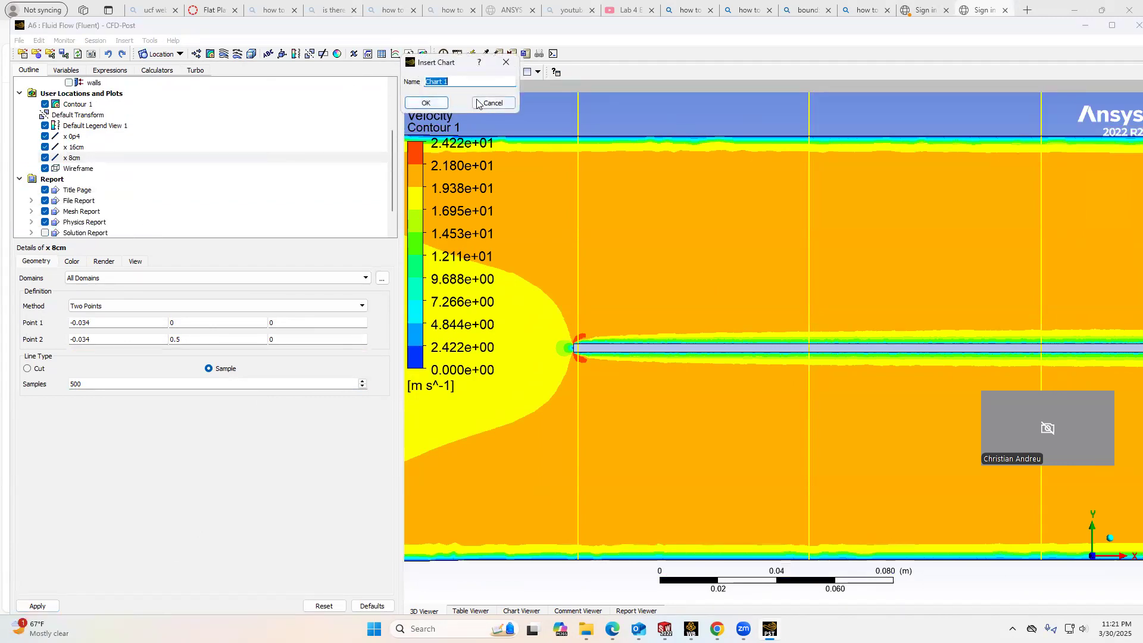
{"action": "left_click", "coordinate": [506, 62]}
Step: Expand the Velocity profile entry in the report and display its chart
{"action": "scroll", "coordinate": [72, 203], "scroll_direction": "down", "scroll_amount": 1}
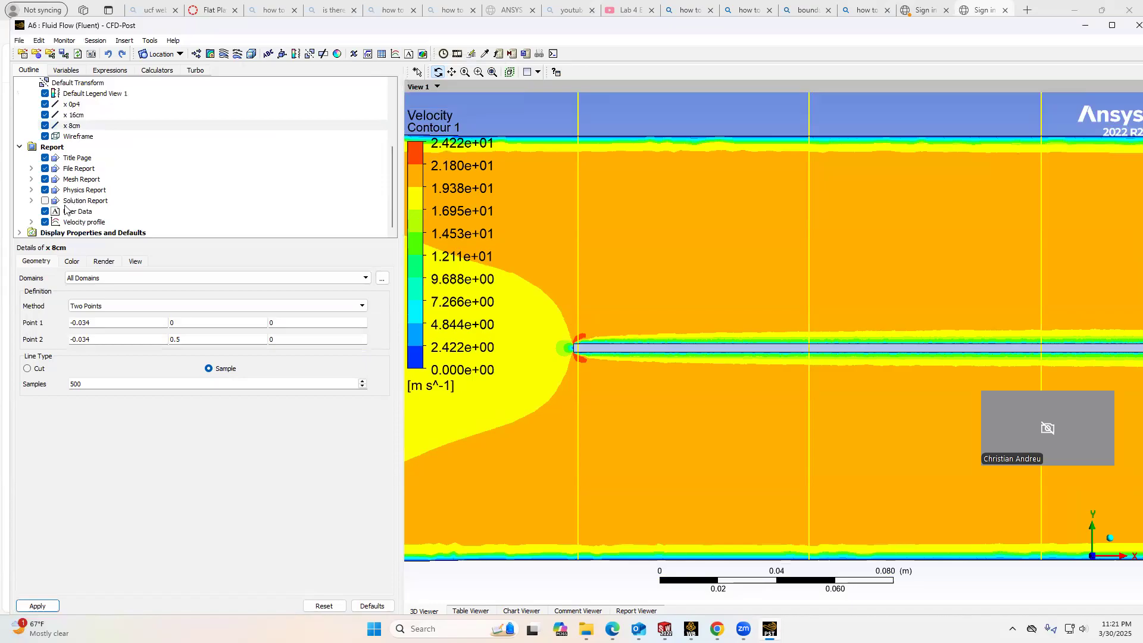
{"action": "left_click", "coordinate": [31, 222]}
{"action": "scroll", "coordinate": [84, 200], "scroll_direction": "down", "scroll_amount": 1}
{"action": "double_click", "coordinate": [84, 190]}
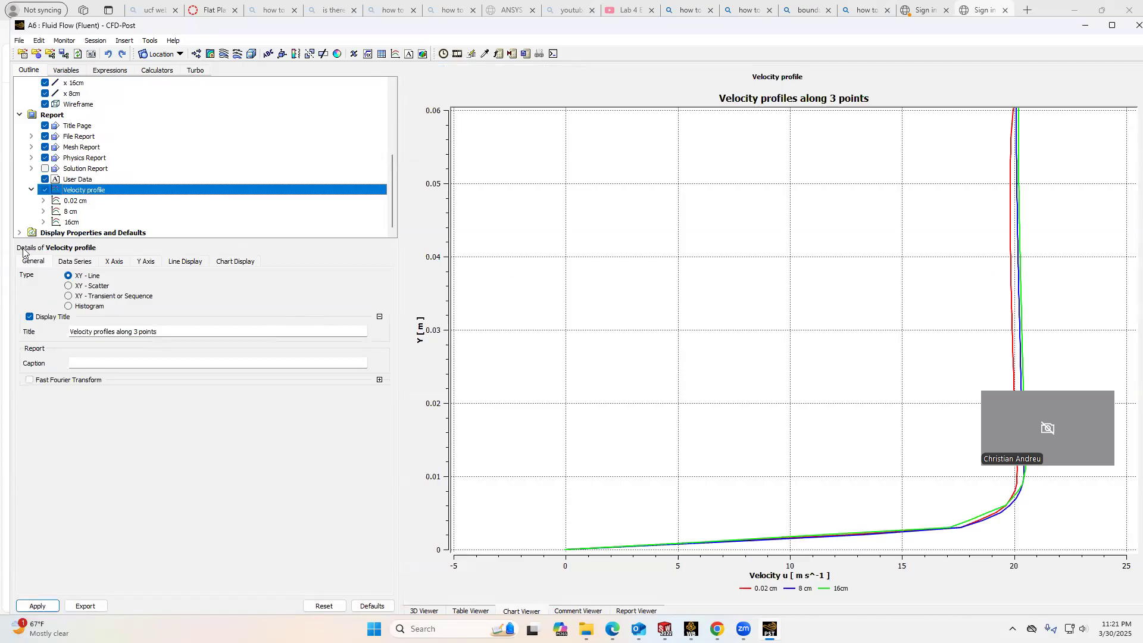
Step: Review the 0.02 cm data series of the Velocity profile chart, checking its name and keeping x 0p4 as its location
{"action": "left_click", "coordinate": [84, 263]}
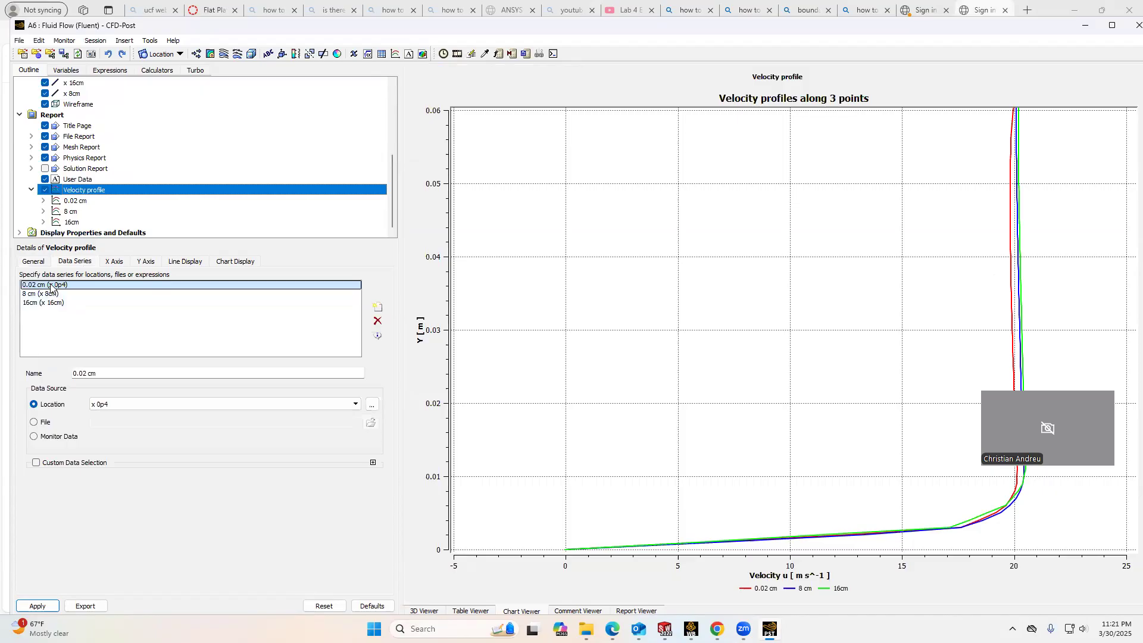
{"action": "left_click", "coordinate": [61, 287]}
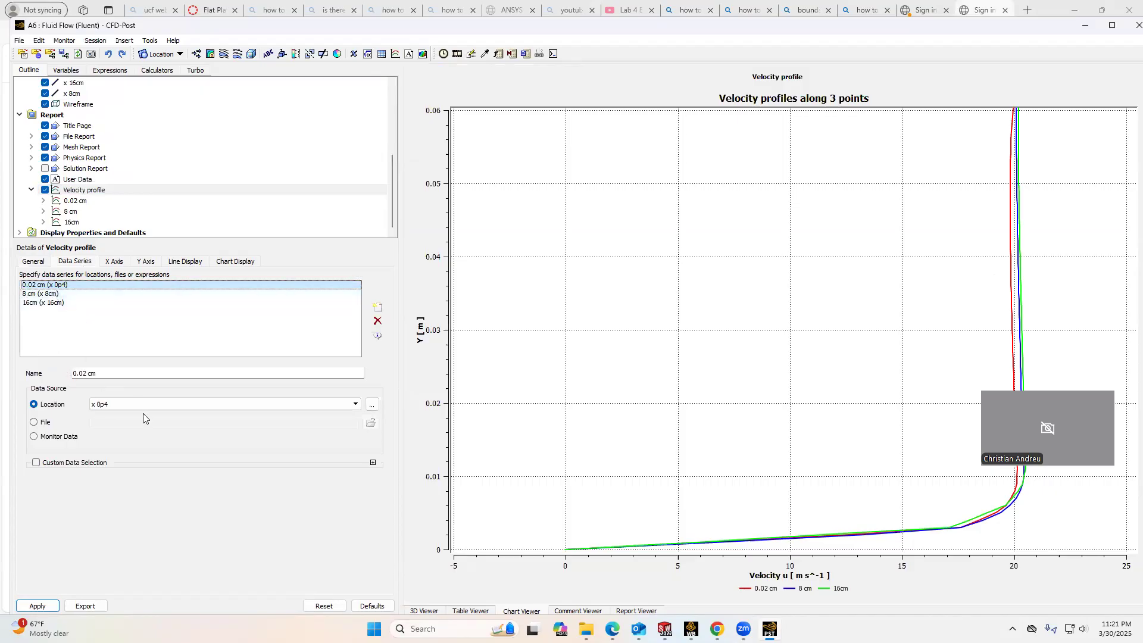
{"action": "left_click", "coordinate": [106, 373]}
{"action": "left_click_drag", "start_coordinate": [75, 377], "coordinate": [73, 375]}
{"action": "left_click", "coordinate": [133, 404]}
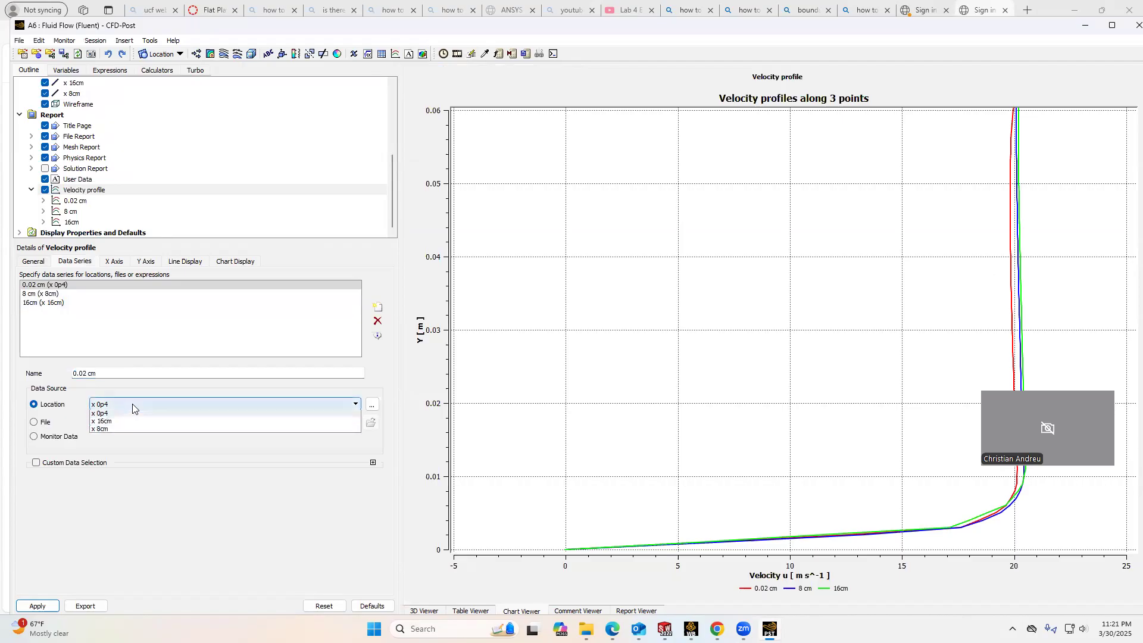
{"action": "left_click", "coordinate": [113, 415]}
Step: Try adding a data series named 8cm on the line x 8cm, and delete it again
{"action": "left_click", "coordinate": [377, 309]}
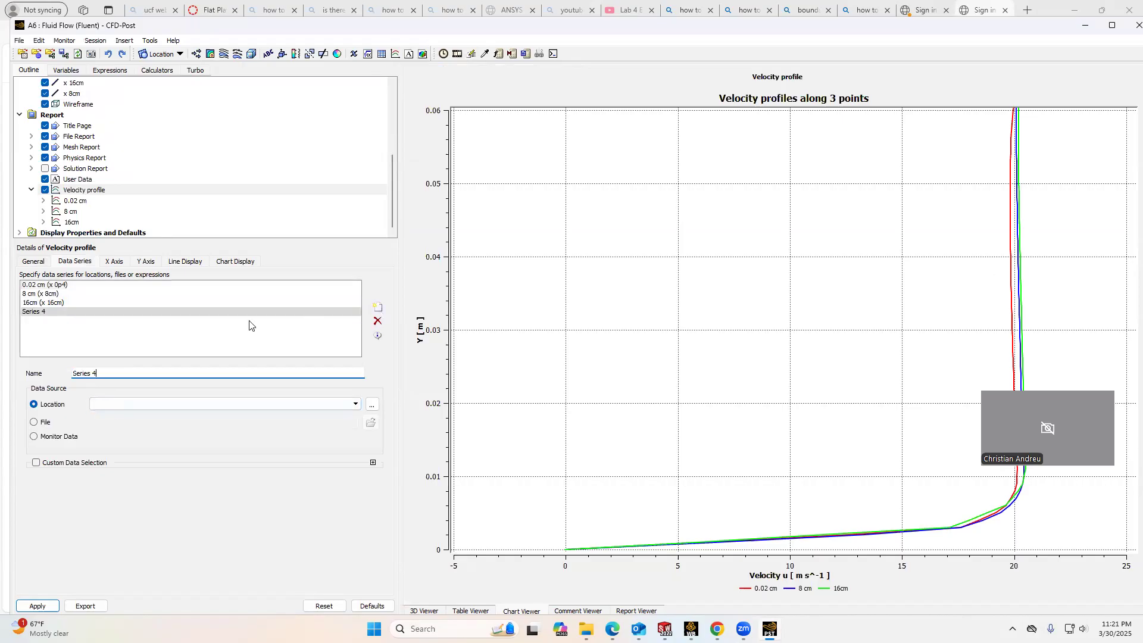
{"action": "left_click_drag", "start_coordinate": [83, 374], "coordinate": [97, 374]}
{"action": "key", "text": "BackSpace"}
{"action": "left_click", "coordinate": [134, 404]}
{"action": "left_click", "coordinate": [143, 433]}
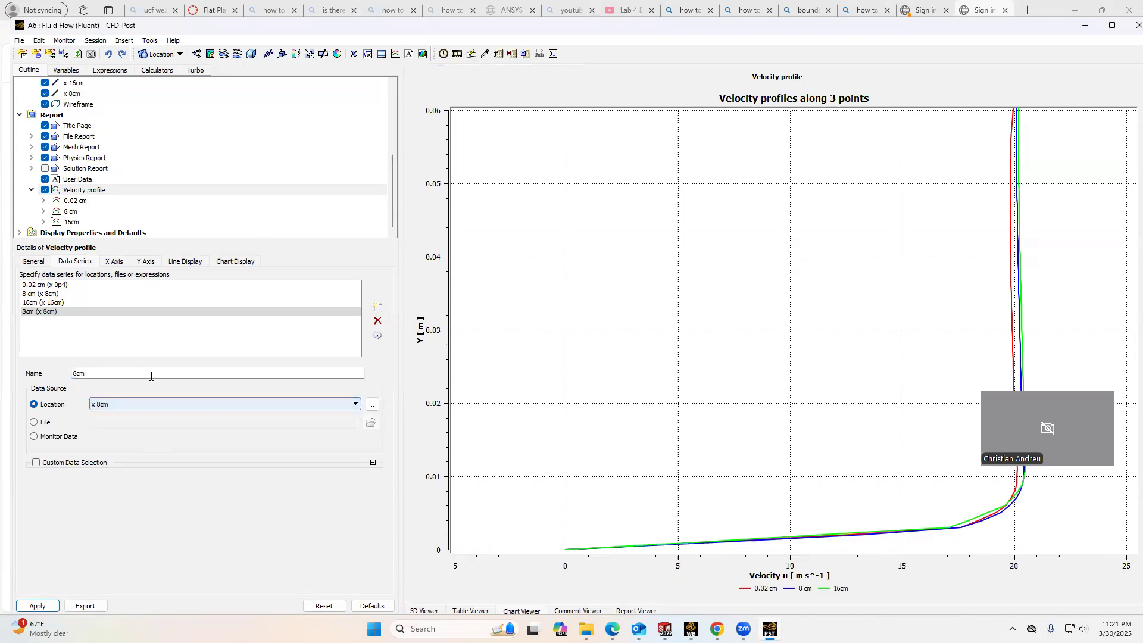
{"action": "left_click", "coordinate": [378, 322]}
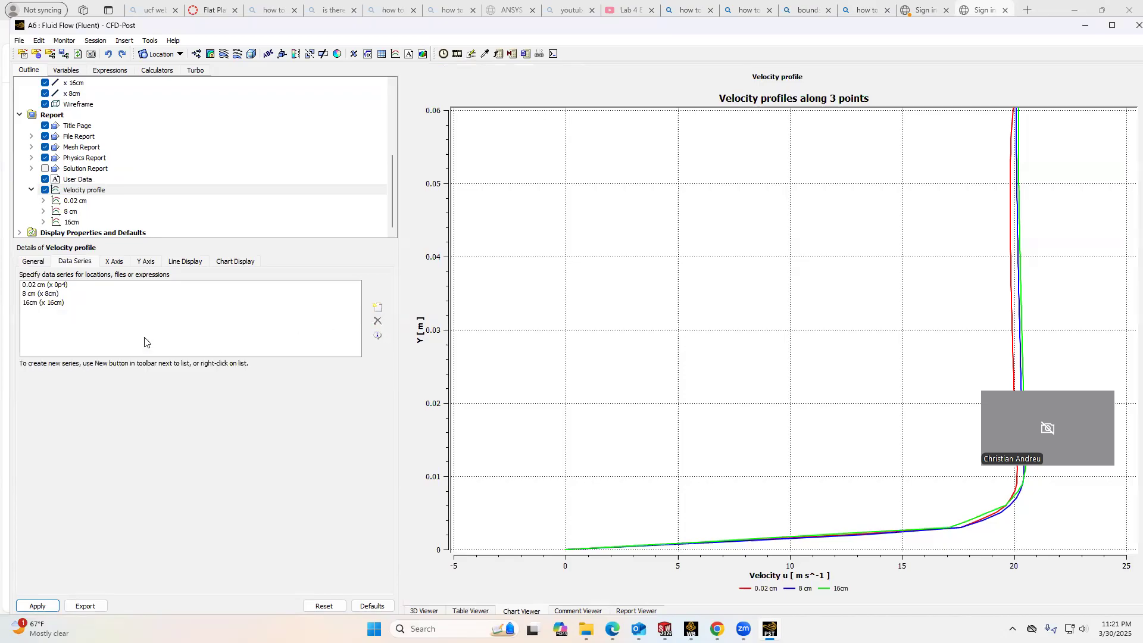
Step: Review the X axis, Y axis, line display and chart display settings of the Velocity profile chart
{"action": "left_click", "coordinate": [114, 262]}
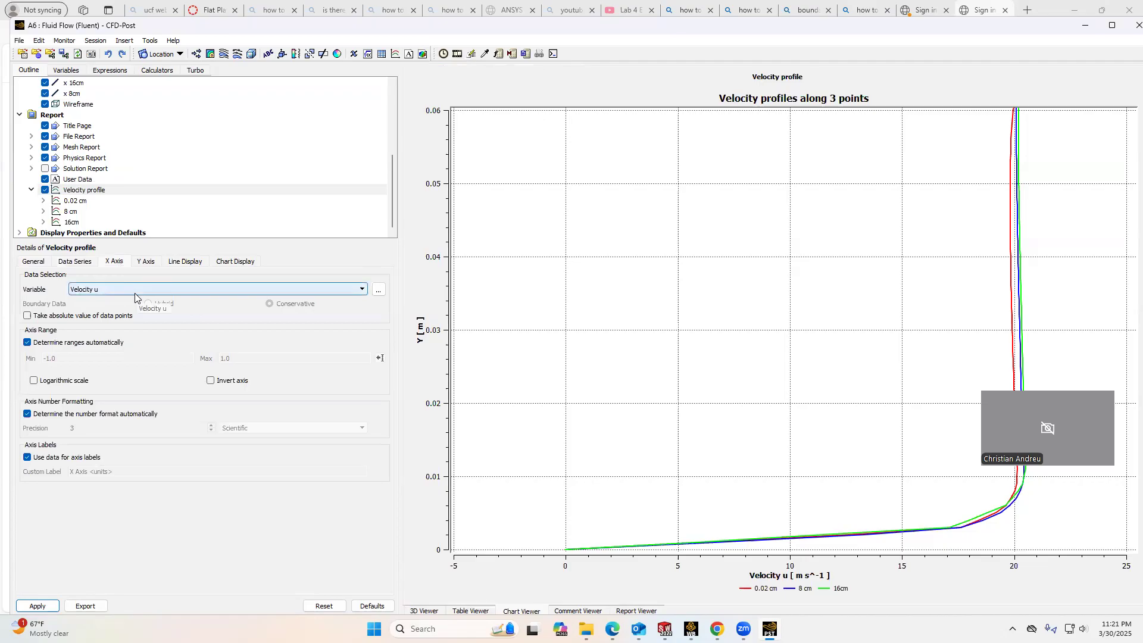
{"action": "left_click", "coordinate": [146, 262]}
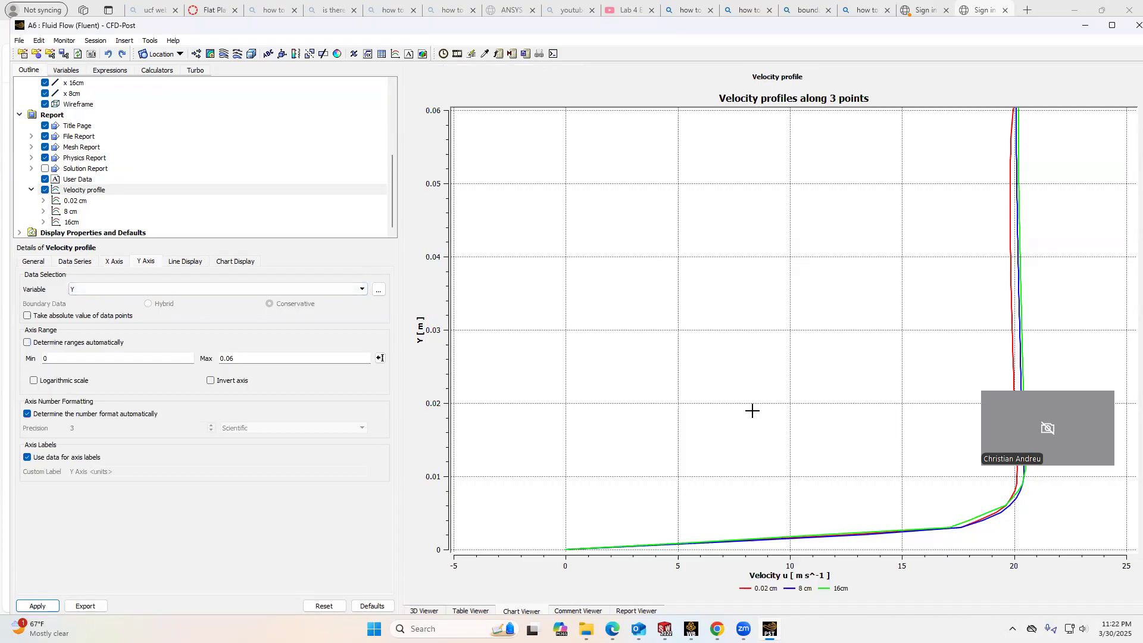
{"action": "double_click", "coordinate": [128, 358]}
{"action": "left_click", "coordinate": [193, 265]}
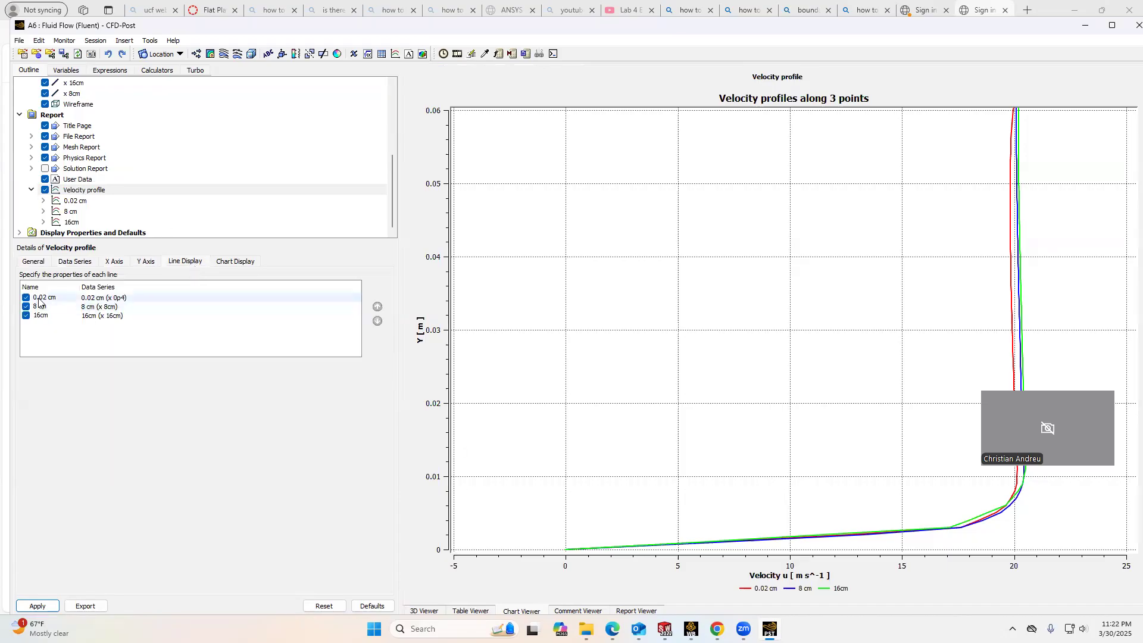
{"action": "left_click", "coordinate": [250, 261]}
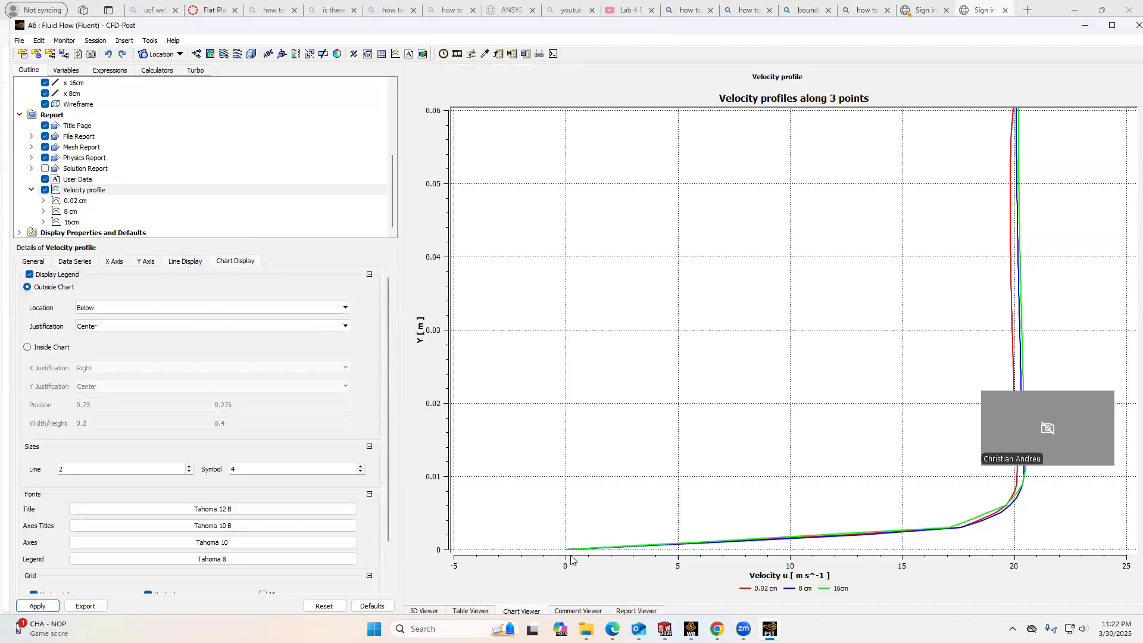
{"action": "left_click", "coordinate": [981, 460]}
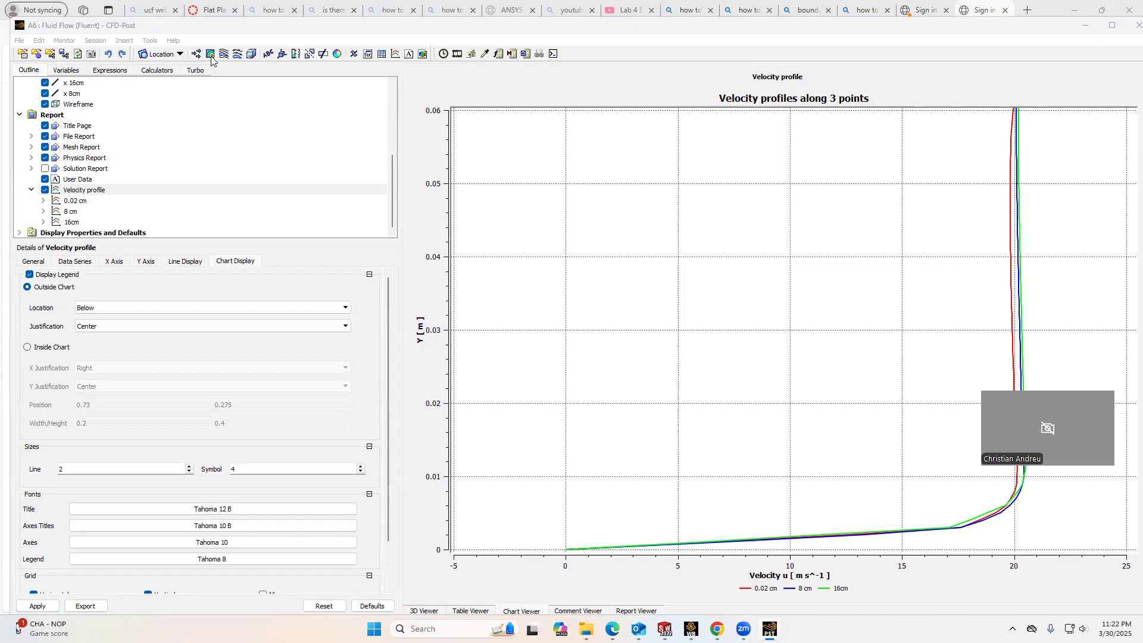
Step: Return to the 3D view of the velocity contour and try inserting a second contour
{"action": "left_click", "coordinate": [424, 611]}
{"action": "scroll", "coordinate": [651, 374], "scroll_direction": "down", "scroll_amount": 2}
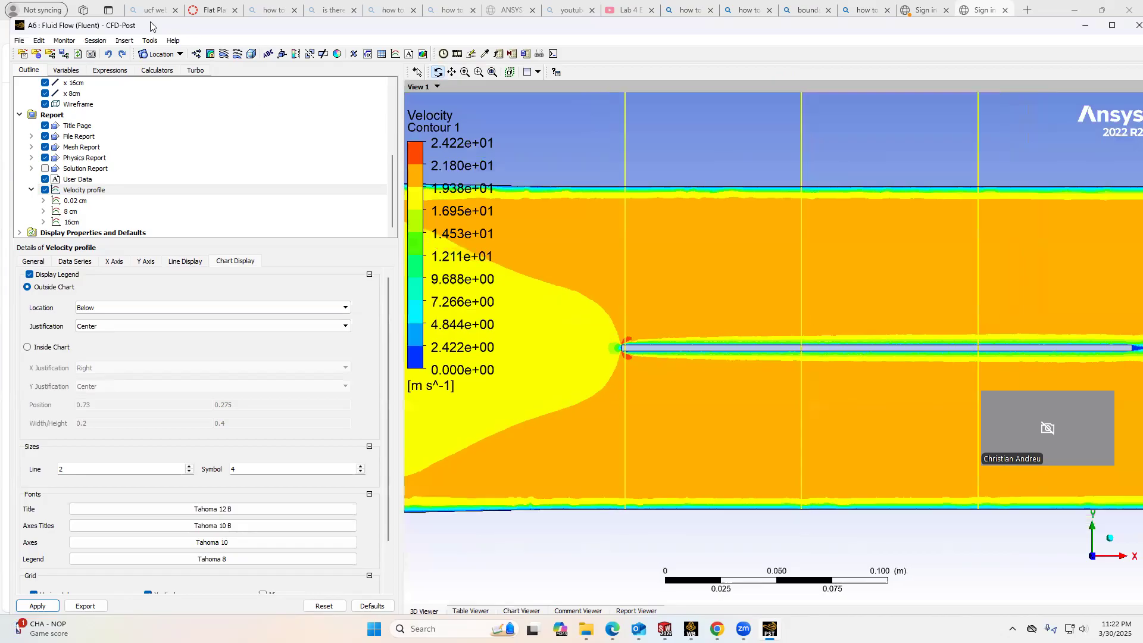
{"action": "left_click", "coordinate": [224, 54]}
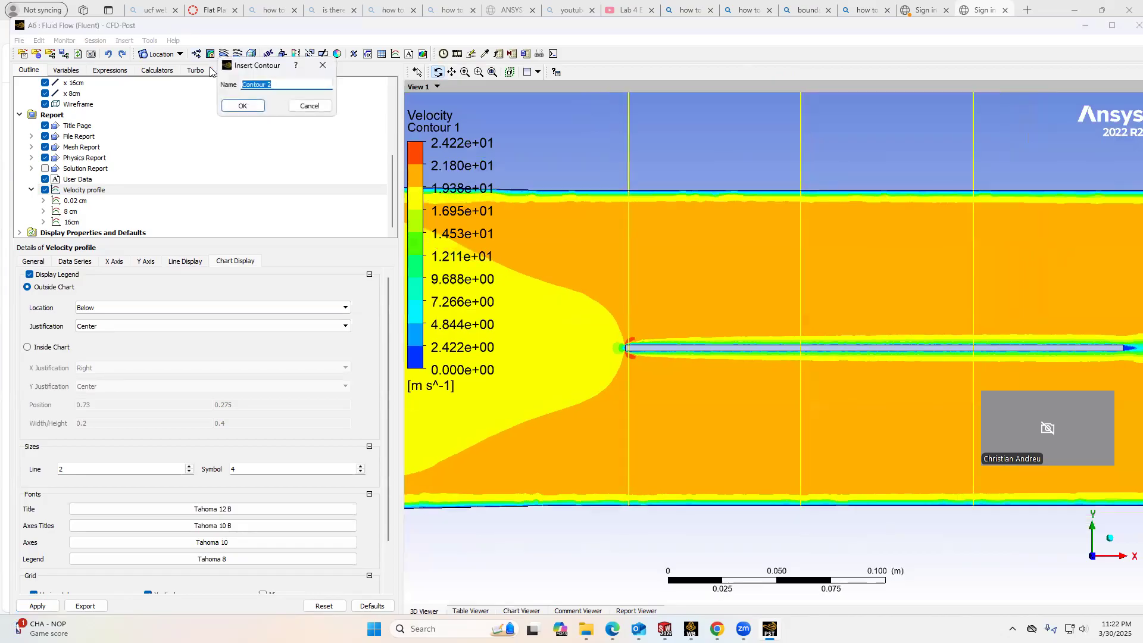
{"action": "left_click", "coordinate": [256, 106]}
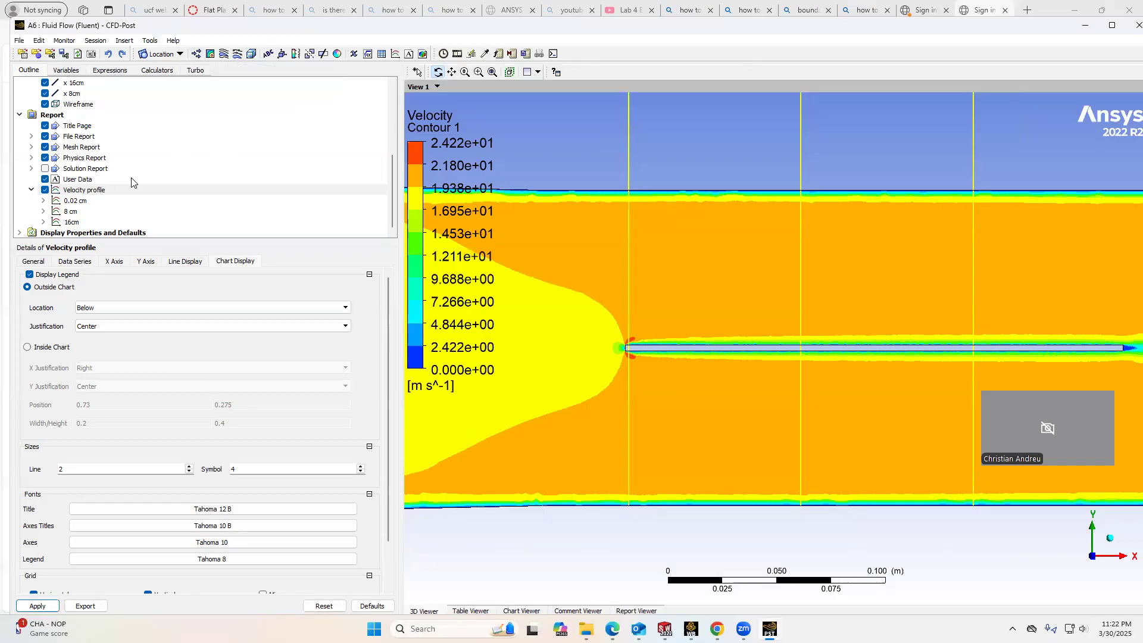
Step: Review the geometry, label and view settings of Contour 1, keeping symmetry 2 as its location, and inspect the contour around the plate
{"action": "scroll", "coordinate": [123, 189], "scroll_direction": "up", "scroll_amount": 4}
{"action": "left_click", "coordinate": [78, 169]}
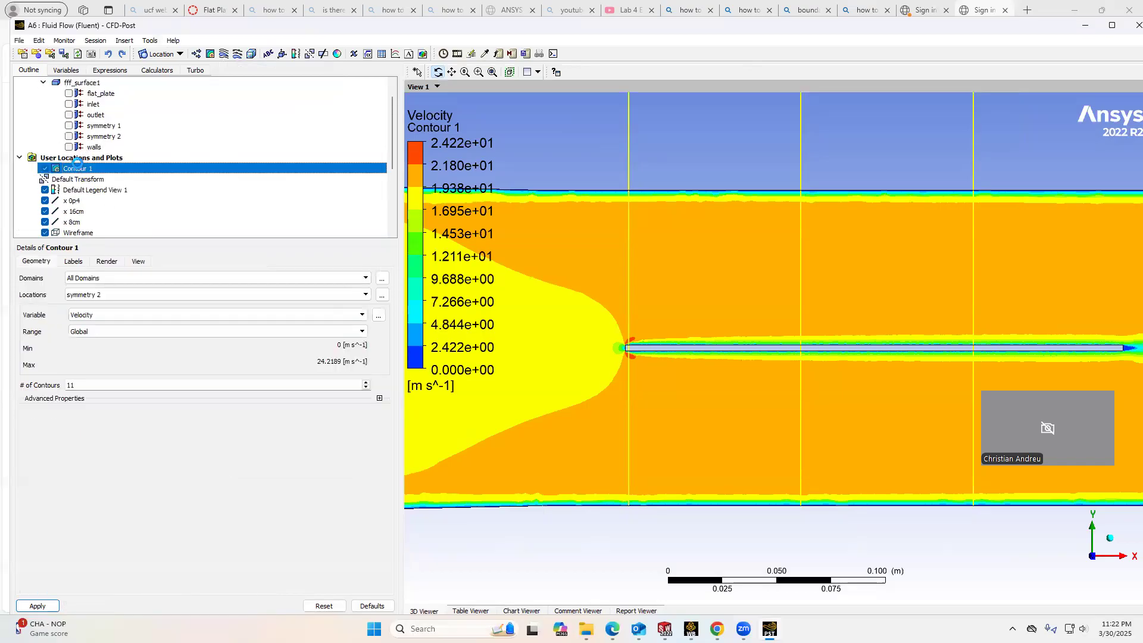
{"action": "scroll", "coordinate": [702, 306], "scroll_direction": "down", "scroll_amount": 4}
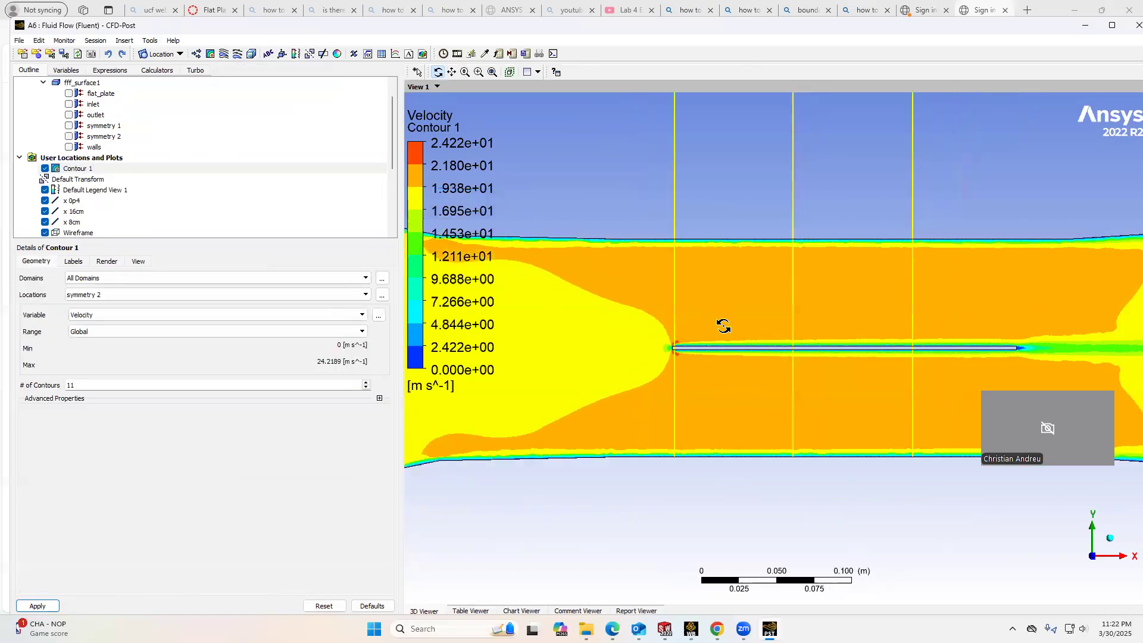
{"action": "left_click", "coordinate": [89, 294]}
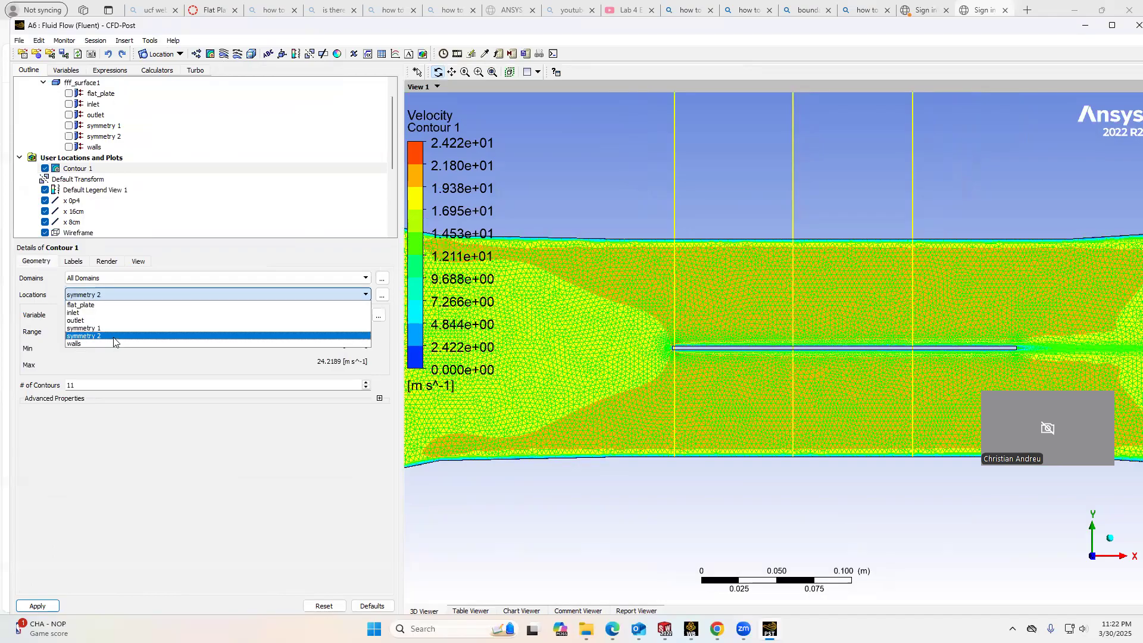
{"action": "left_click", "coordinate": [115, 340]}
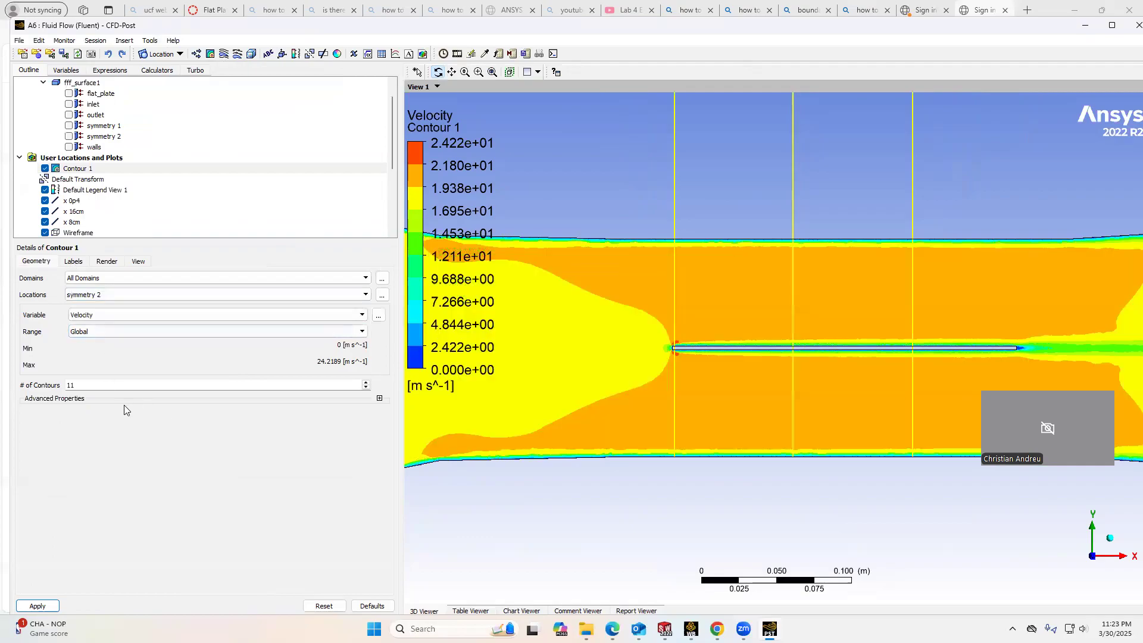
{"action": "left_click", "coordinate": [75, 263]}
{"action": "left_click", "coordinate": [138, 263]}
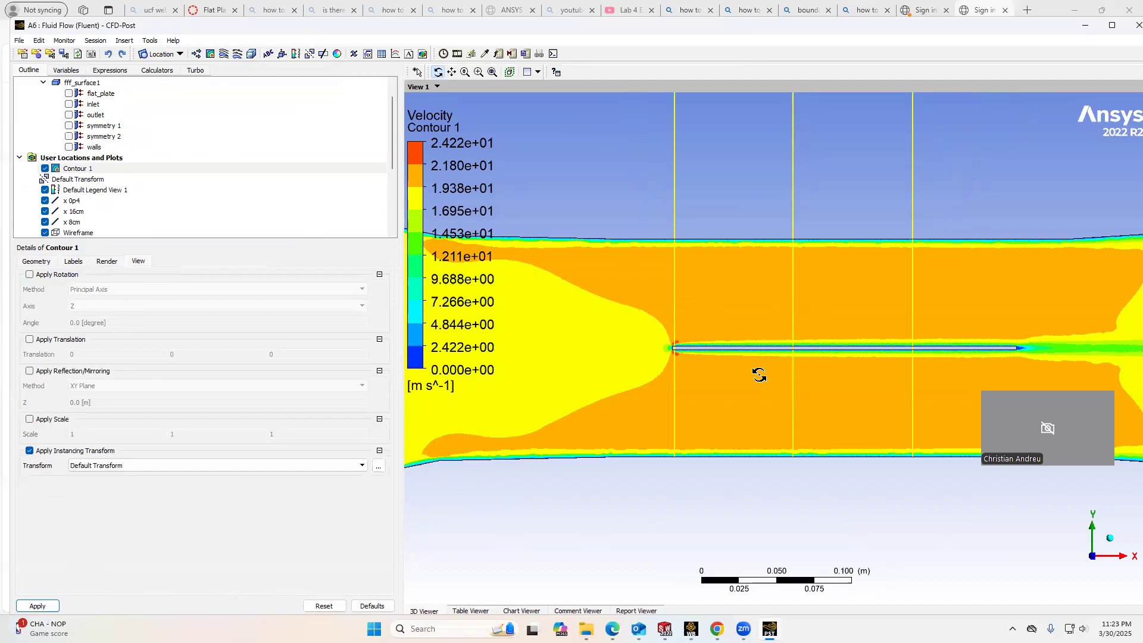
{"action": "scroll", "coordinate": [694, 306], "scroll_direction": "down", "scroll_amount": 2}
{"action": "scroll", "coordinate": [699, 312], "scroll_direction": "up", "scroll_amount": 4}
{"action": "scroll", "coordinate": [668, 315], "scroll_direction": "up", "scroll_amount": 1}
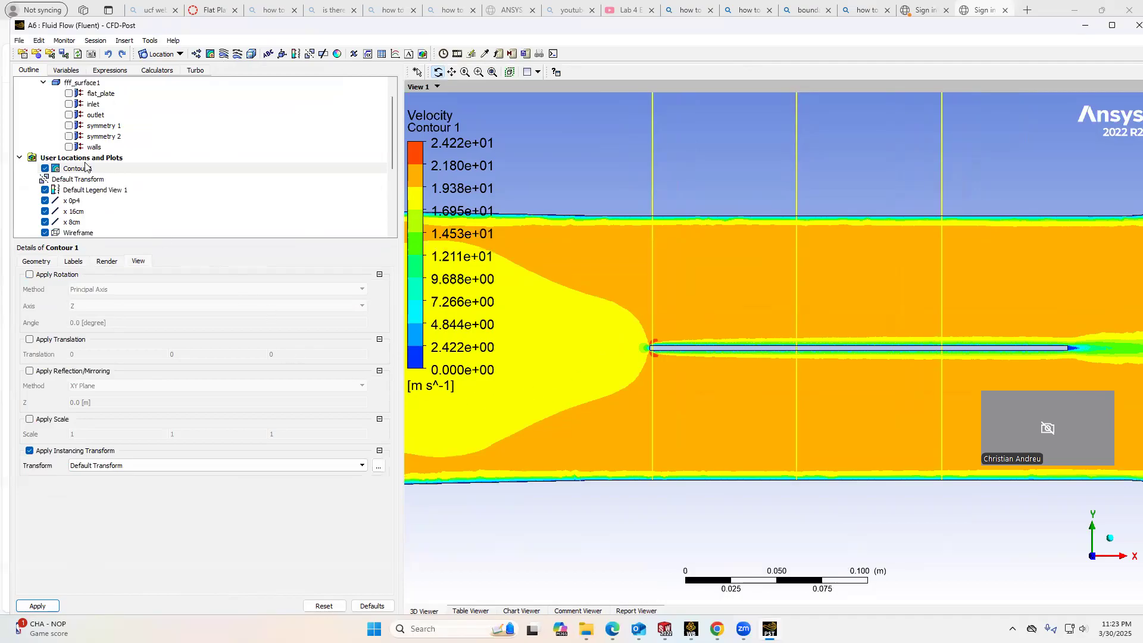
{"action": "scroll", "coordinate": [99, 166], "scroll_direction": "up", "scroll_amount": 1}
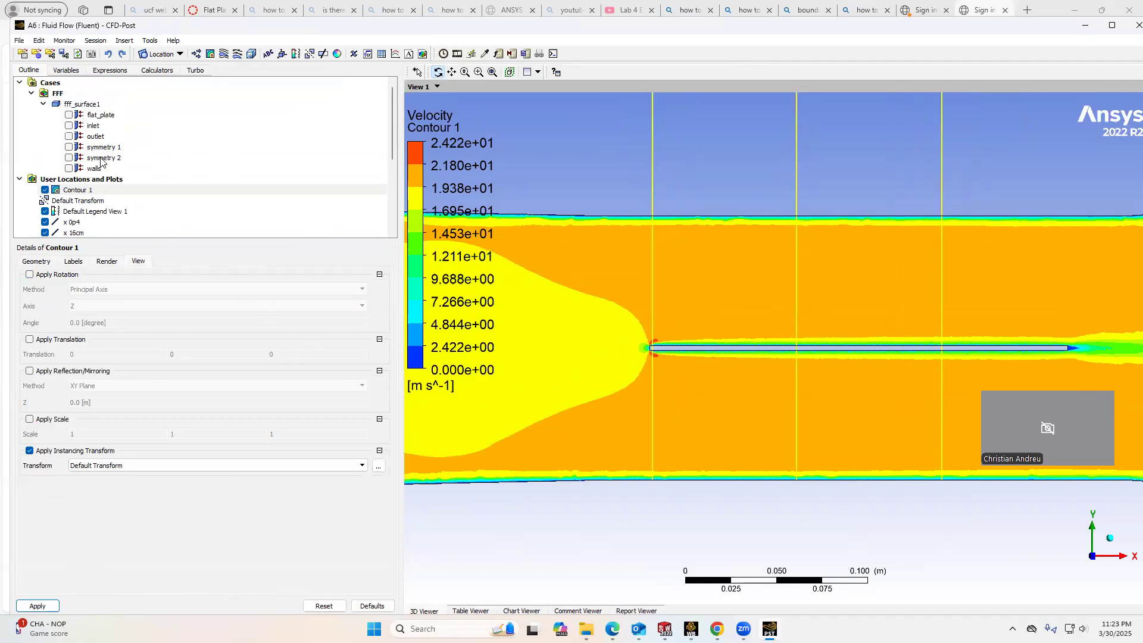
Step: Switch to Meshing for the Fluid Flow (Fluent) system and review the All Triangles Method, Edge Sizing 2 and Edge Sizing settings
{"action": "double_click", "coordinate": [1004, 31]}
{"action": "left_click", "coordinate": [1013, 128]}
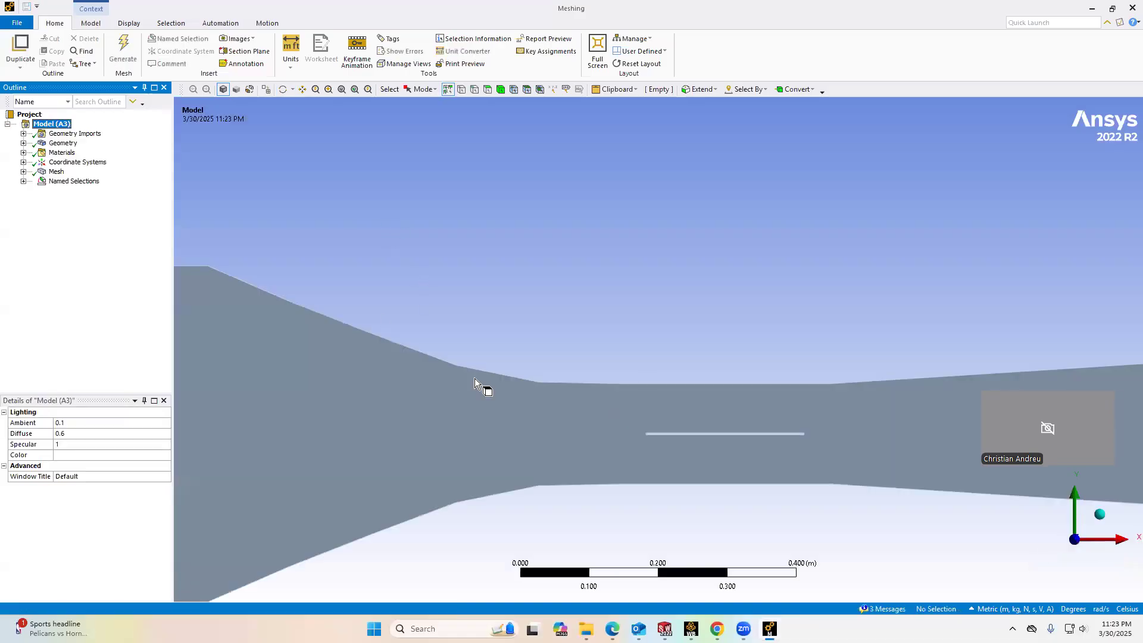
{"action": "left_click", "coordinate": [23, 171]}
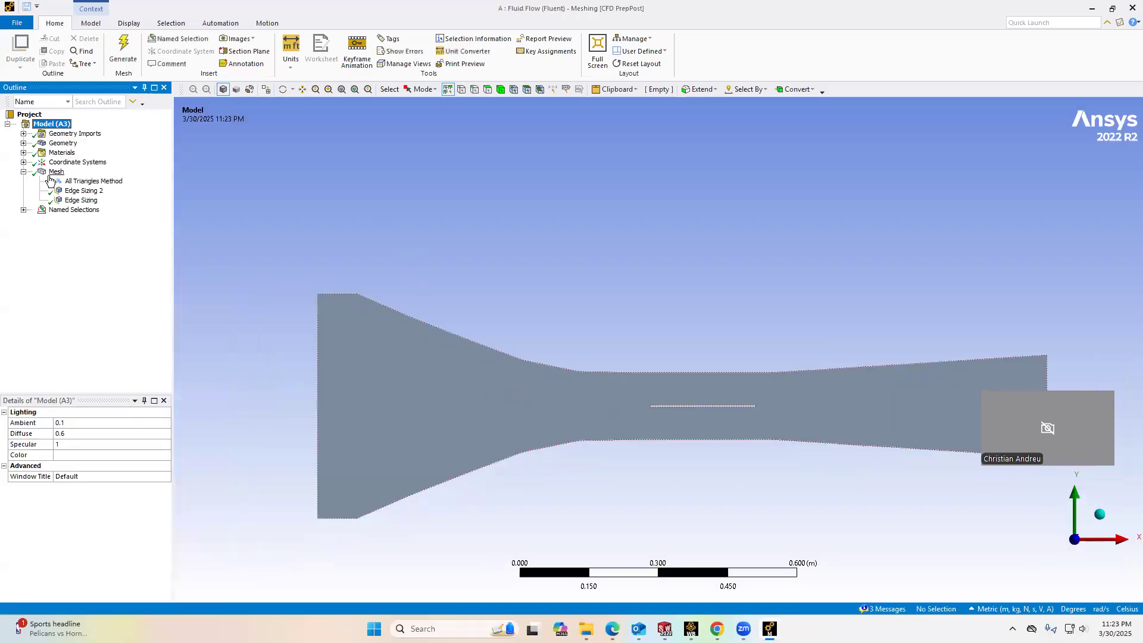
{"action": "left_click", "coordinate": [89, 182]}
{"action": "scroll", "coordinate": [510, 451], "scroll_direction": "up", "scroll_amount": 1}
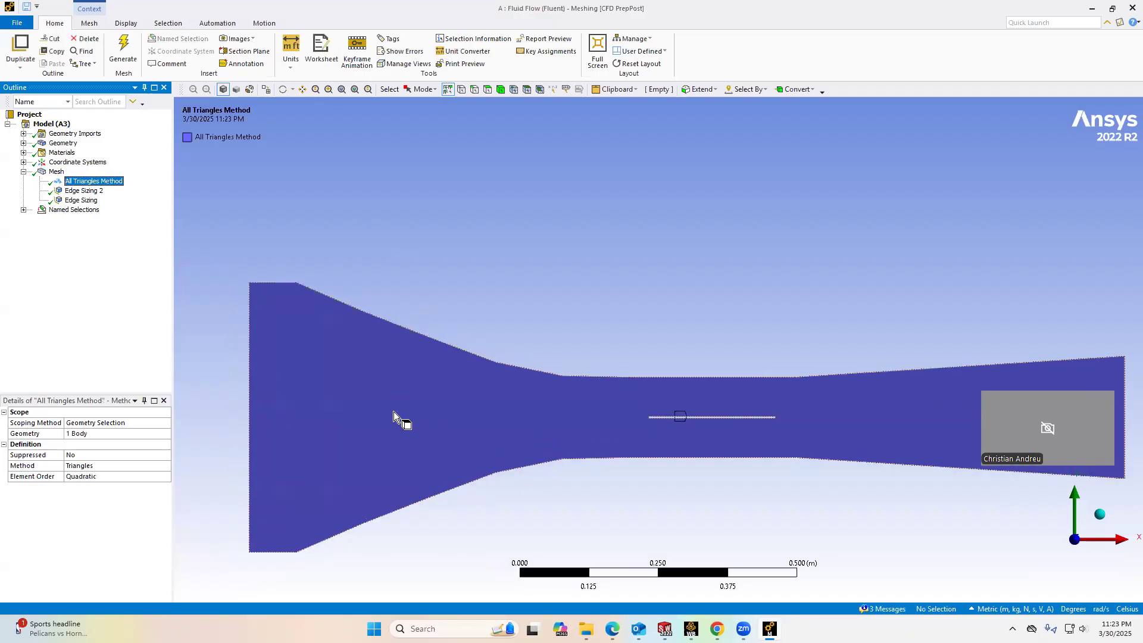
{"action": "left_click", "coordinate": [83, 190]}
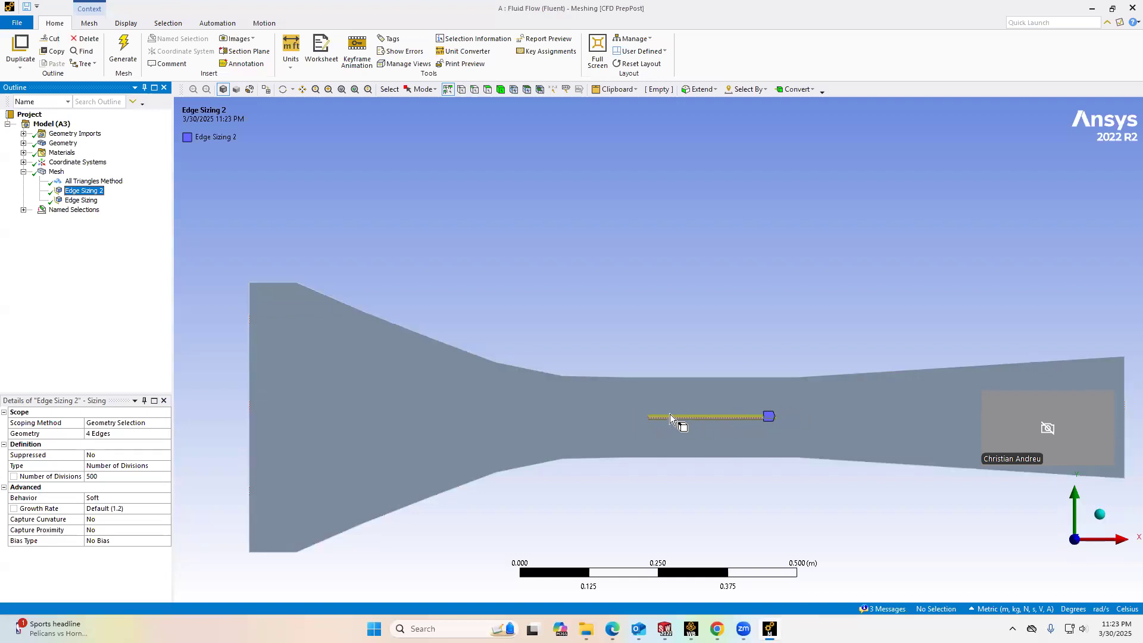
{"action": "left_click", "coordinate": [81, 200]}
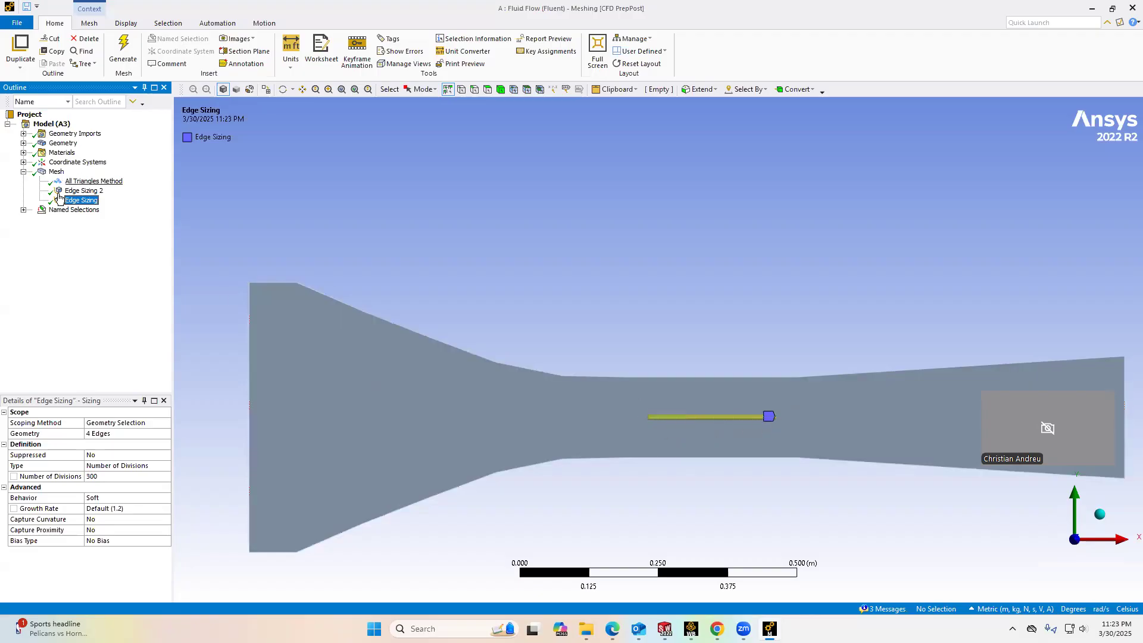
Step: Review the named selections Inlet, Walls, Outlet and Flat plate on the tunnel geometry
{"action": "left_click", "coordinate": [24, 209]}
{"action": "left_click", "coordinate": [72, 219]}
{"action": "key", "text": "Down"}
{"action": "key", "text": "Down"}
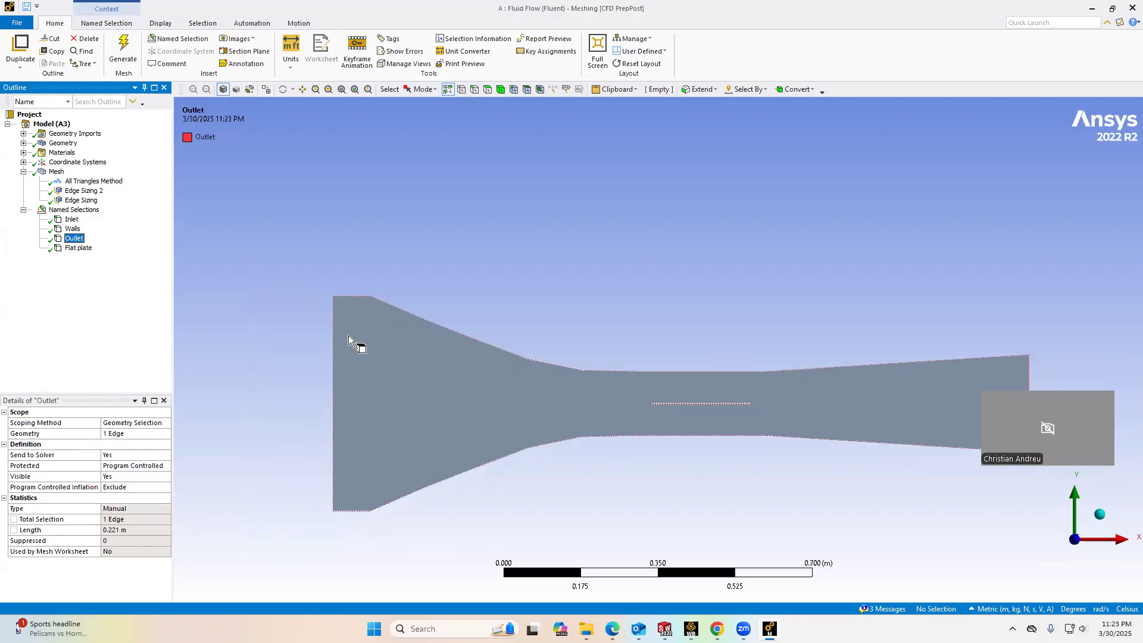
{"action": "key", "text": "Down"}
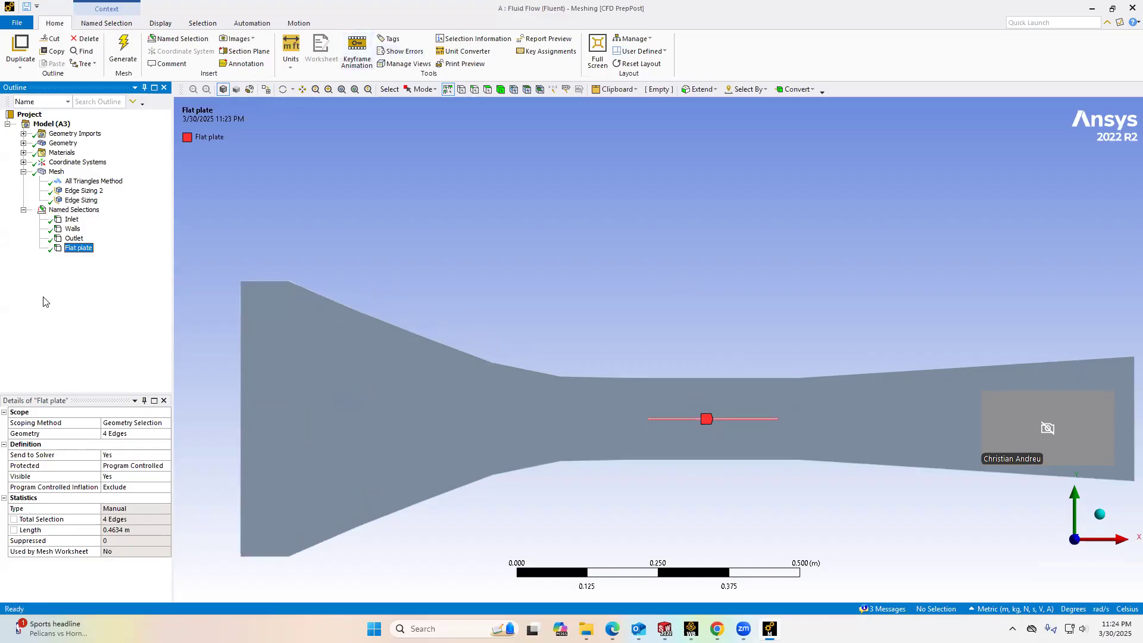
Step: Generate the mesh and inspect the elements across the tunnel and around the flat plate
{"action": "right_click", "coordinate": [56, 173]}
{"action": "left_click", "coordinate": [79, 206]}
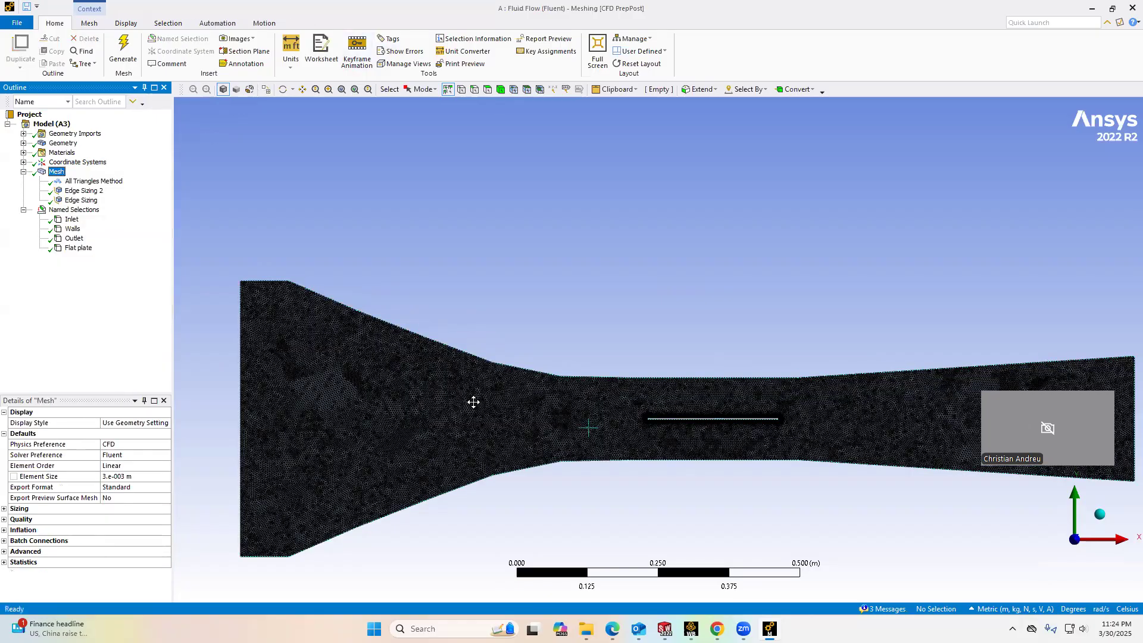
{"action": "scroll", "coordinate": [411, 415], "scroll_direction": "down", "scroll_amount": 2}
{"action": "scroll", "coordinate": [351, 455], "scroll_direction": "up", "scroll_amount": 4}
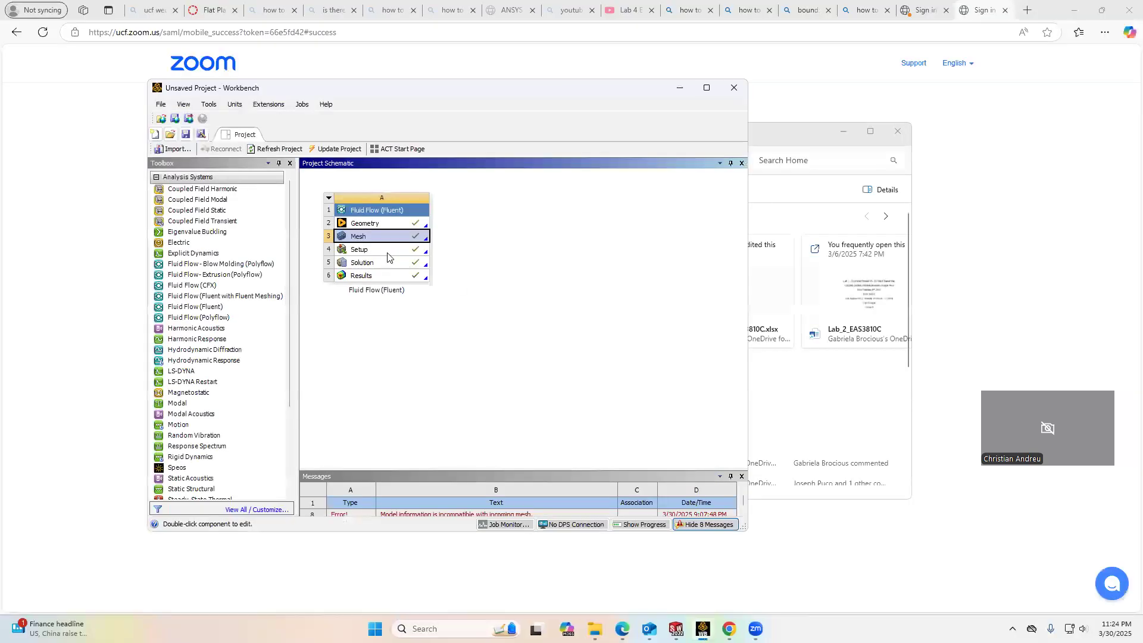
Step: Launch Fluent from the Fluid Flow (Fluent) system's Setup, dismiss the Key Behavioral Changes notice, and inspect the loaded tunnel mesh
{"action": "double_click", "coordinate": [390, 255]}
{"action": "left_click", "coordinate": [467, 358]}
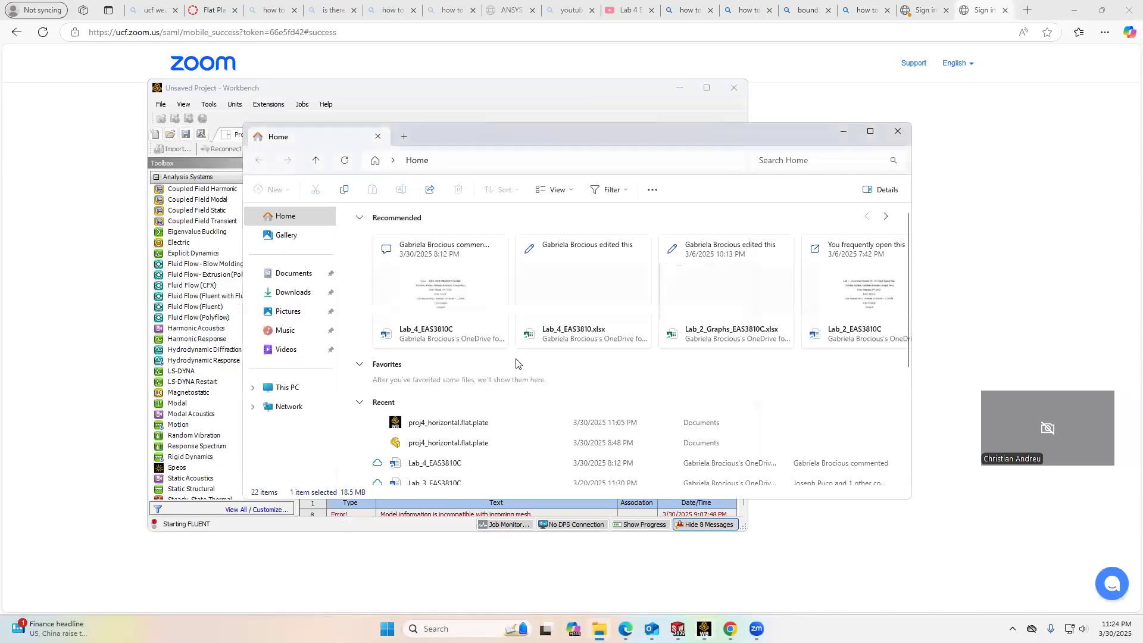
{"action": "left_click", "coordinate": [543, 412]}
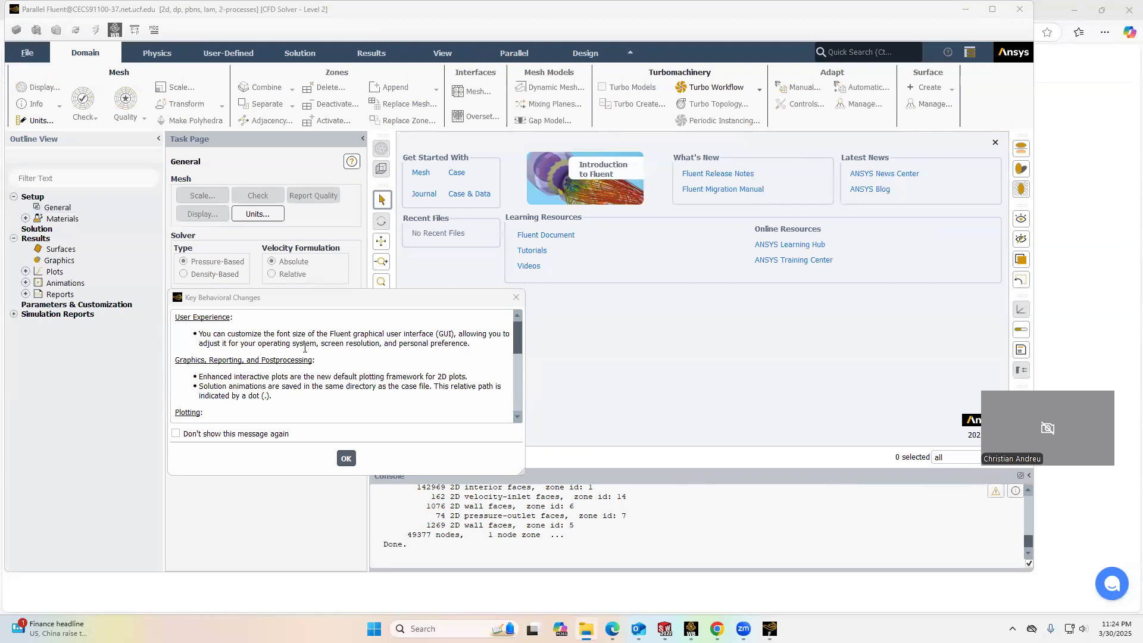
{"action": "left_click", "coordinate": [347, 459]}
{"action": "scroll", "coordinate": [649, 304], "scroll_direction": "up", "scroll_amount": 5}
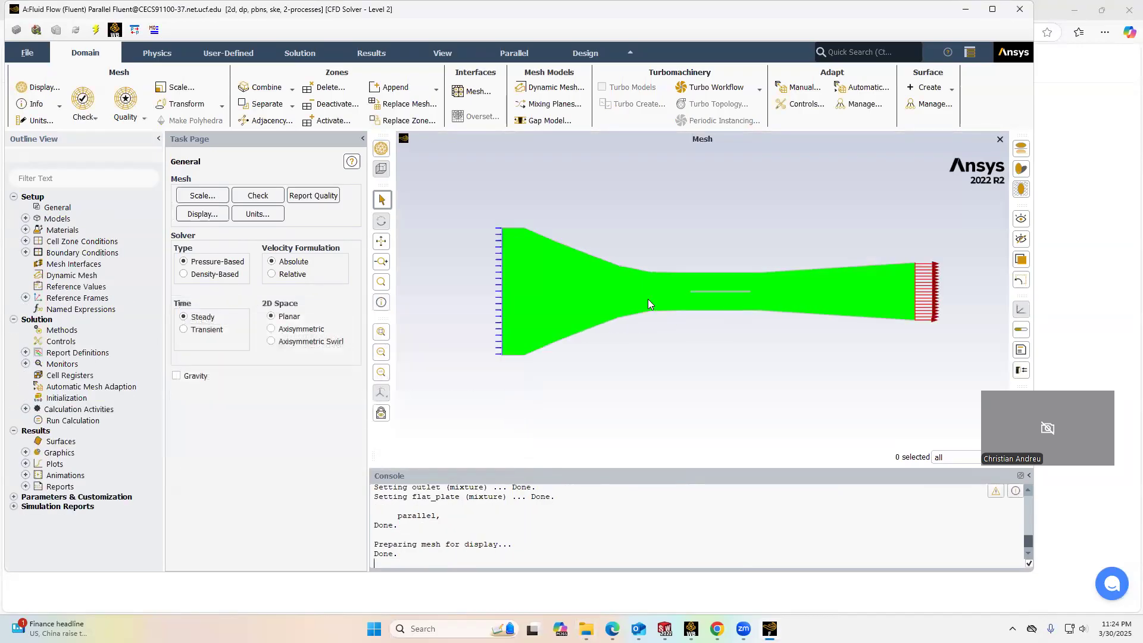
{"action": "scroll", "coordinate": [767, 306], "scroll_direction": "down", "scroll_amount": 3}
{"action": "scroll", "coordinate": [524, 310], "scroll_direction": "up", "scroll_amount": 4}
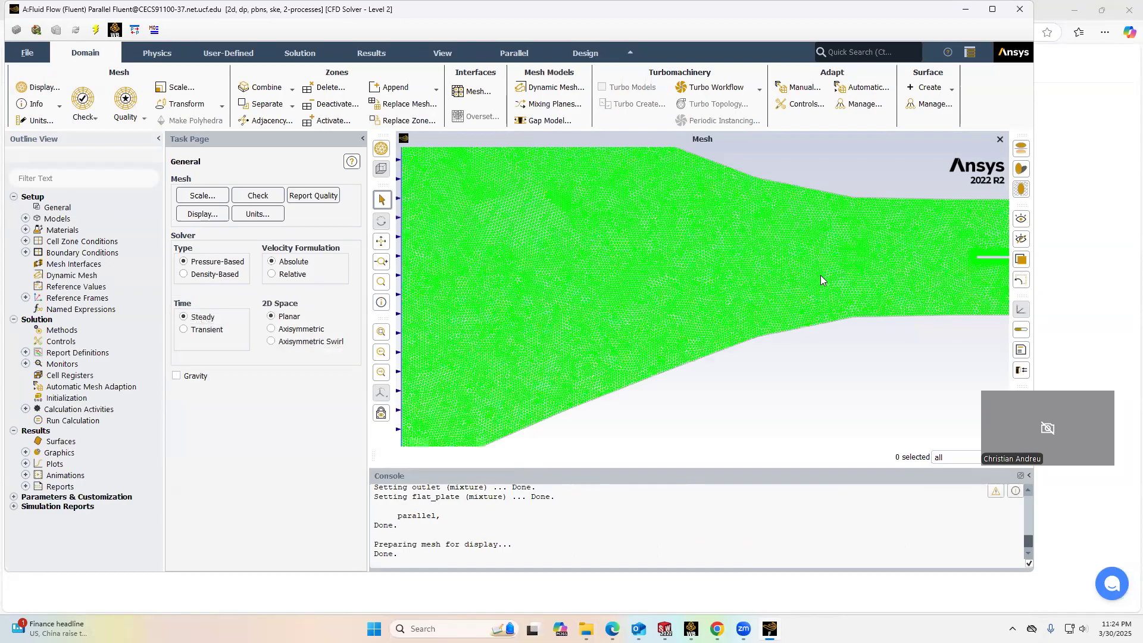
{"action": "scroll", "coordinate": [948, 355], "scroll_direction": "down", "scroll_amount": 3}
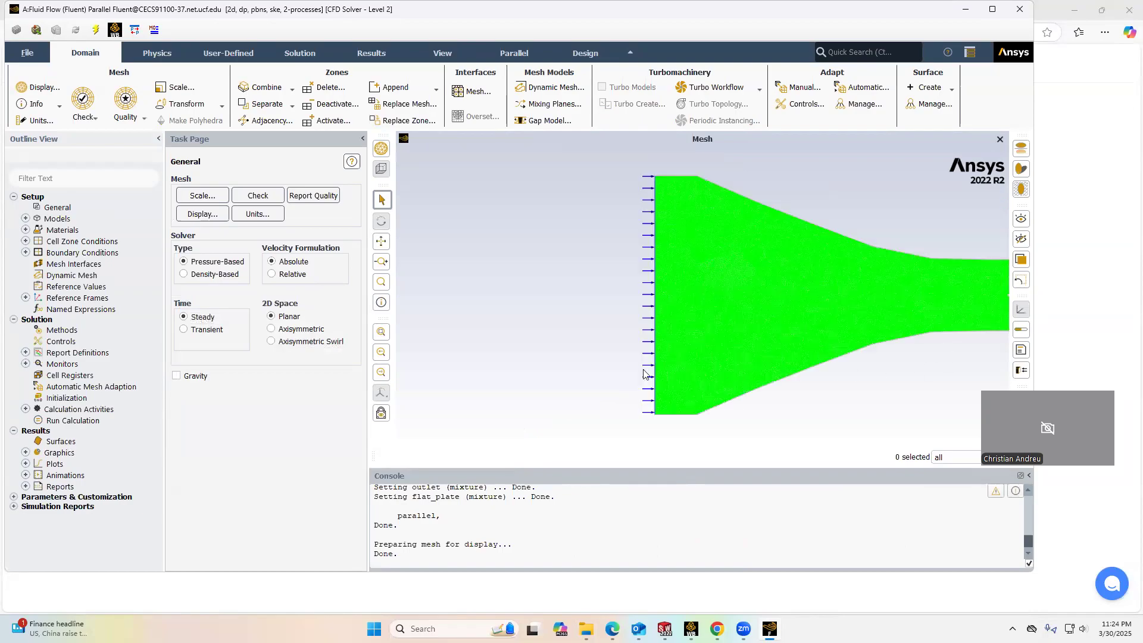
Step: Review the solver models, including Energy, and the fluid properties of air
{"action": "left_click", "coordinate": [26, 219]}
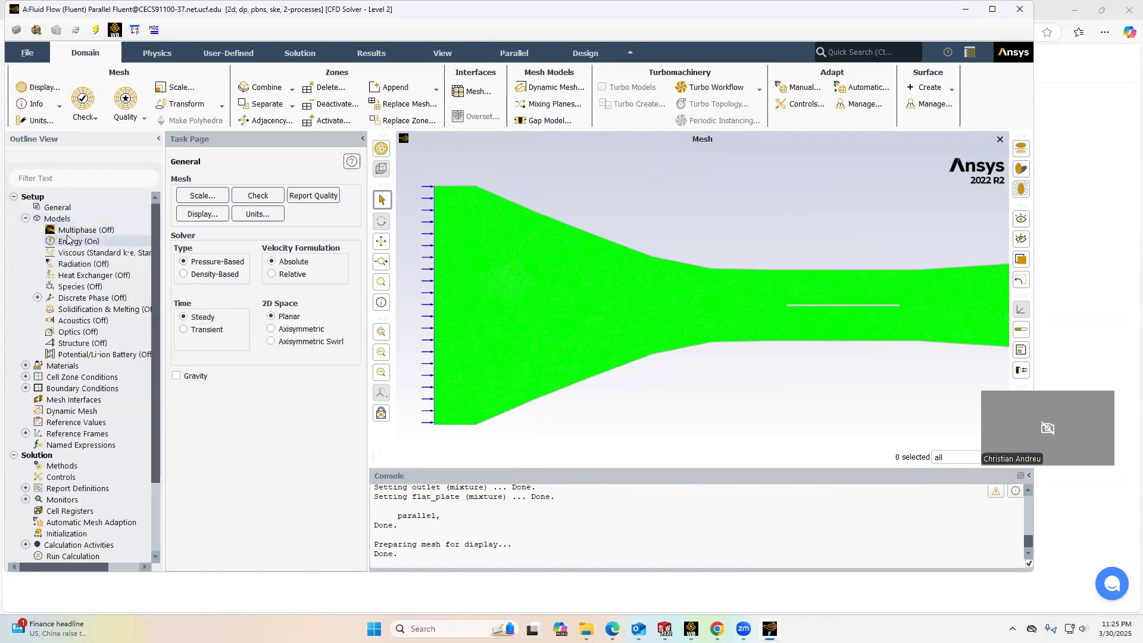
{"action": "left_click", "coordinate": [70, 242]}
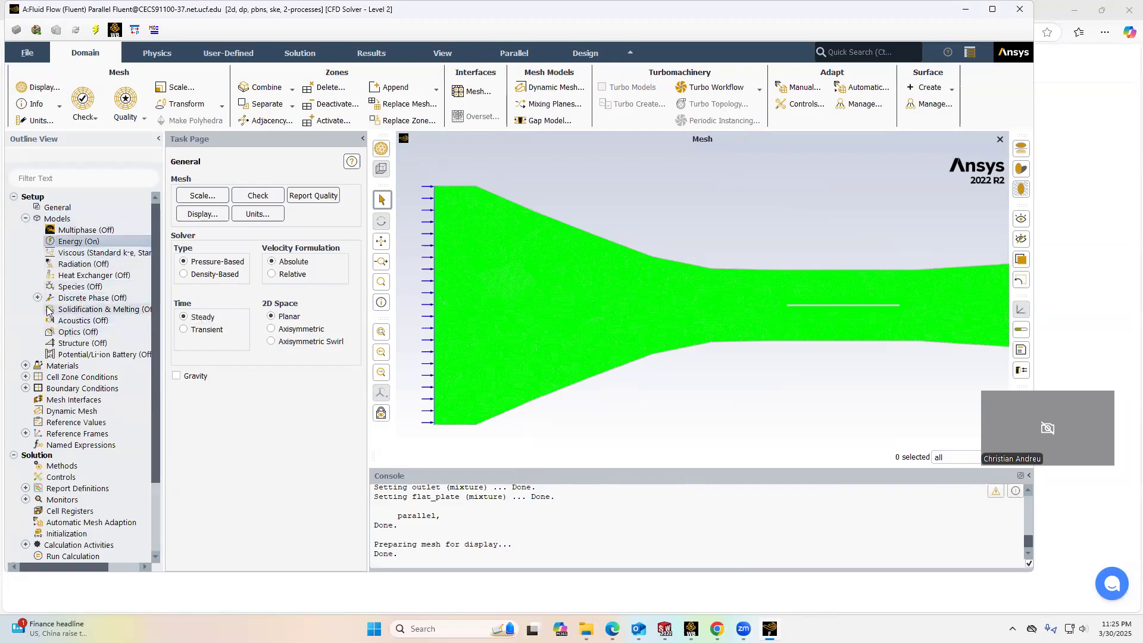
{"action": "left_click", "coordinate": [27, 365]}
{"action": "double_click", "coordinate": [64, 379]}
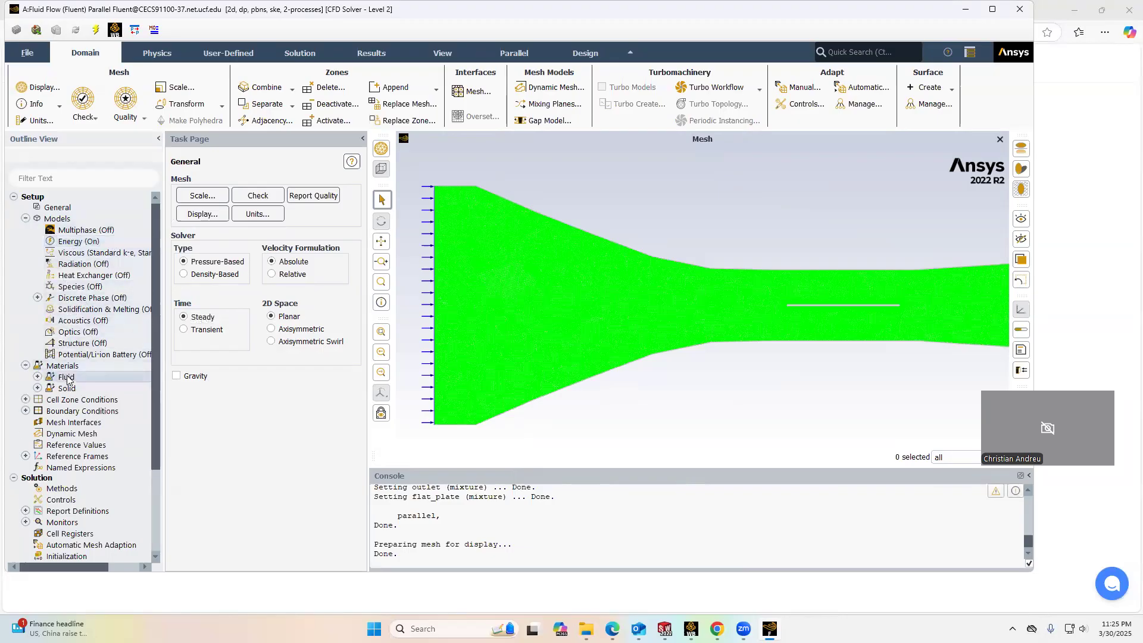
{"action": "double_click", "coordinate": [75, 388]}
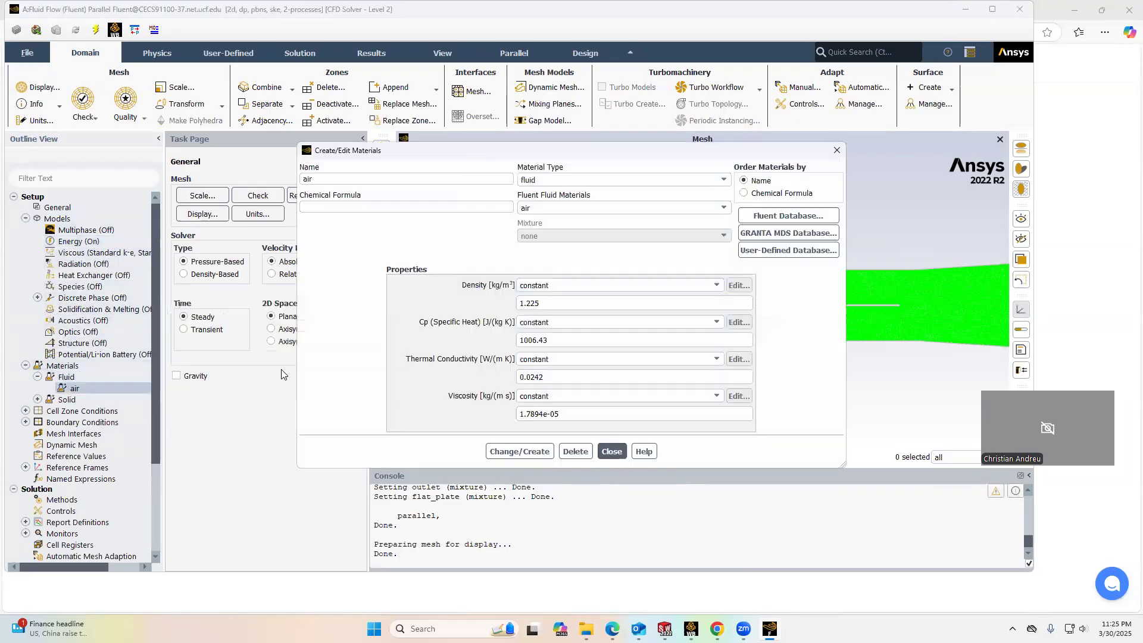
{"action": "left_click", "coordinate": [611, 452]}
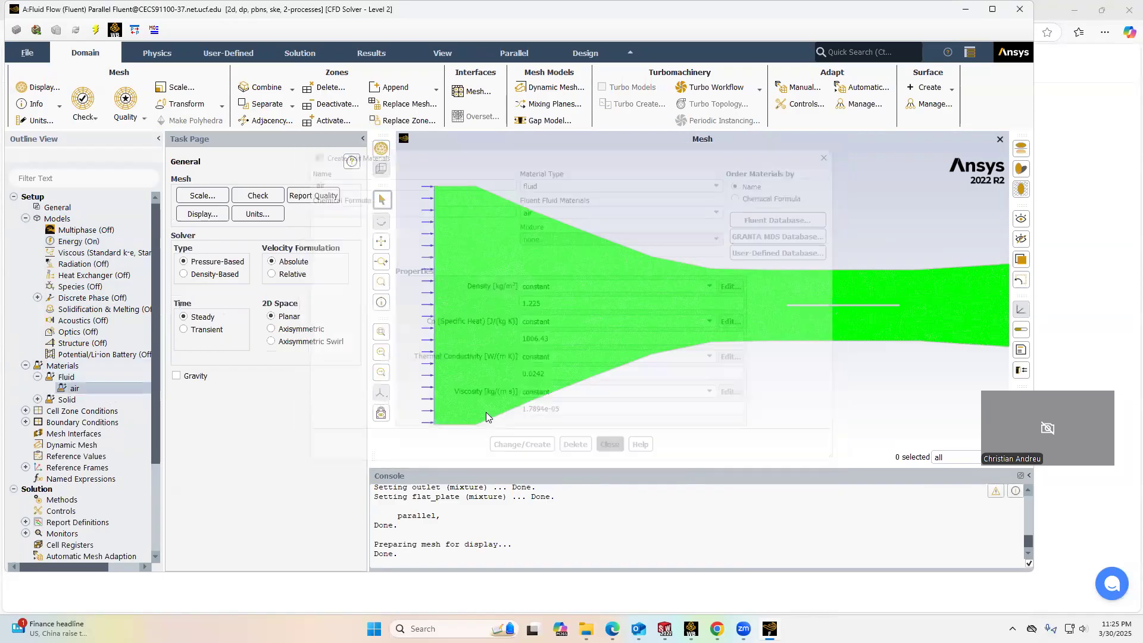
Step: Review the momentum and turbulence settings of the inlet velocity boundary condition
{"action": "left_click", "coordinate": [27, 420]}
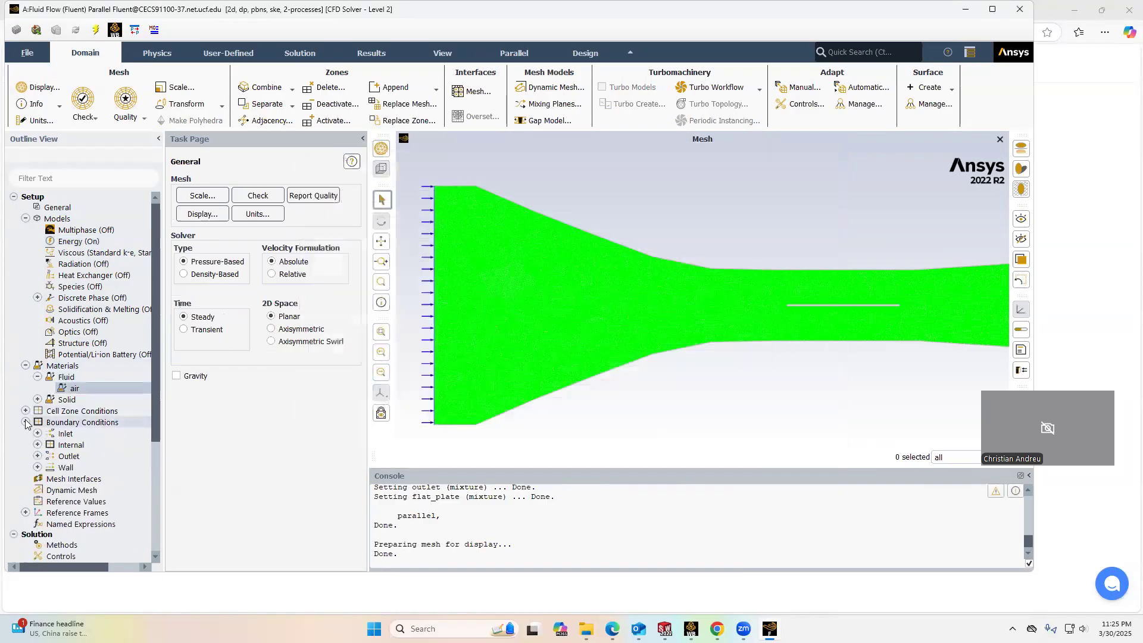
{"action": "double_click", "coordinate": [64, 434]}
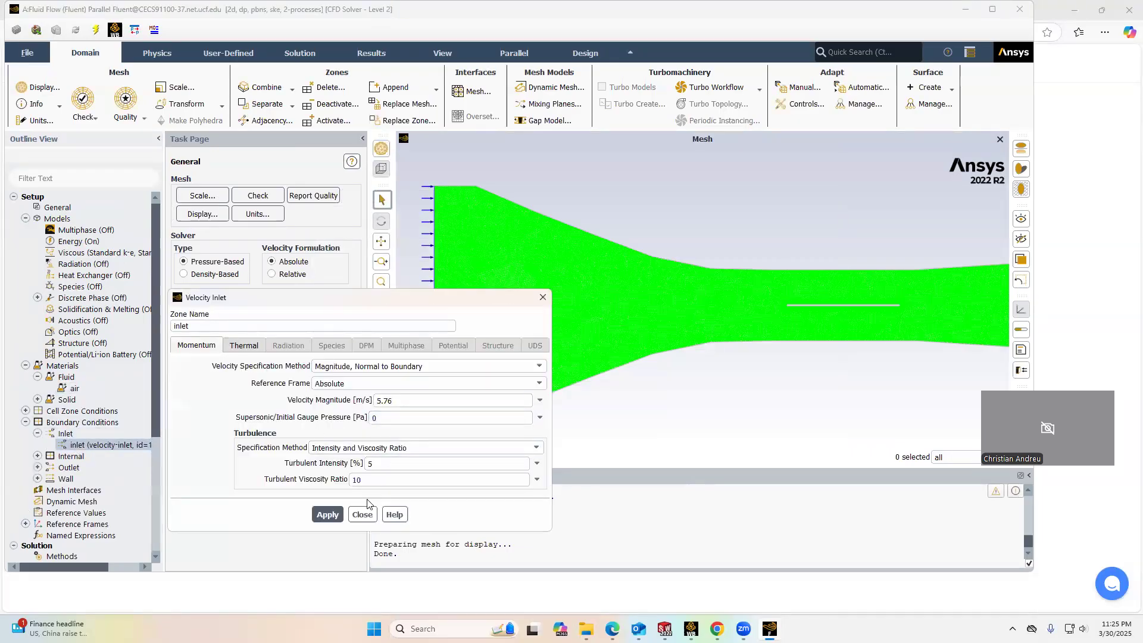
{"action": "left_click", "coordinate": [364, 515]}
Step: Review the named expressions and the reference values, especially the reference velocity
{"action": "scroll", "coordinate": [52, 424], "scroll_direction": "down", "scroll_amount": 4}
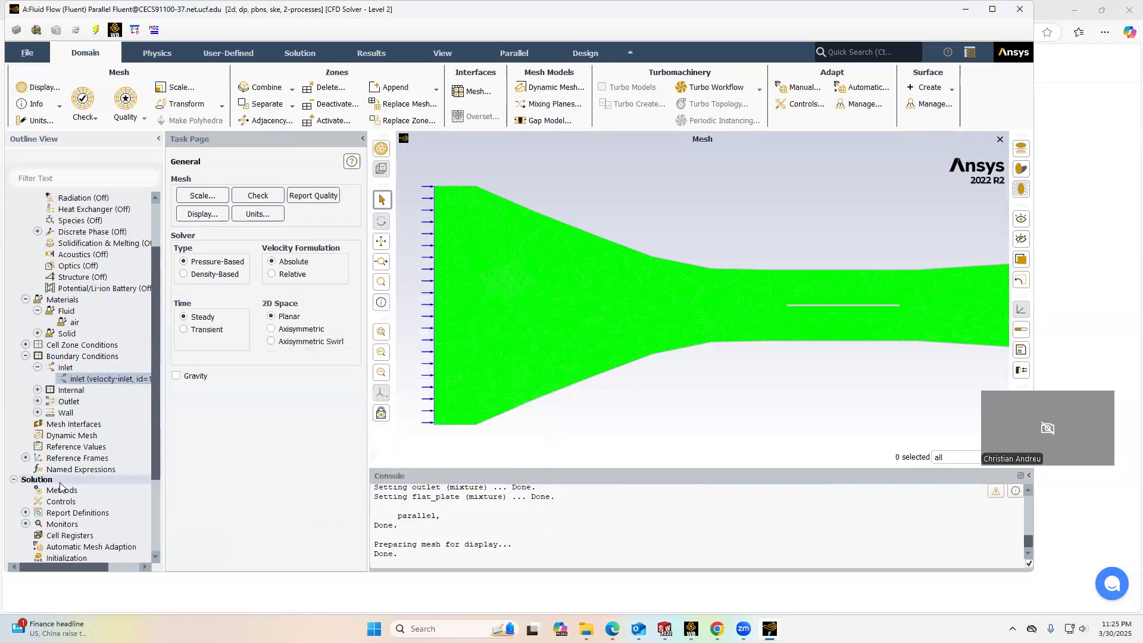
{"action": "left_click", "coordinate": [65, 390]}
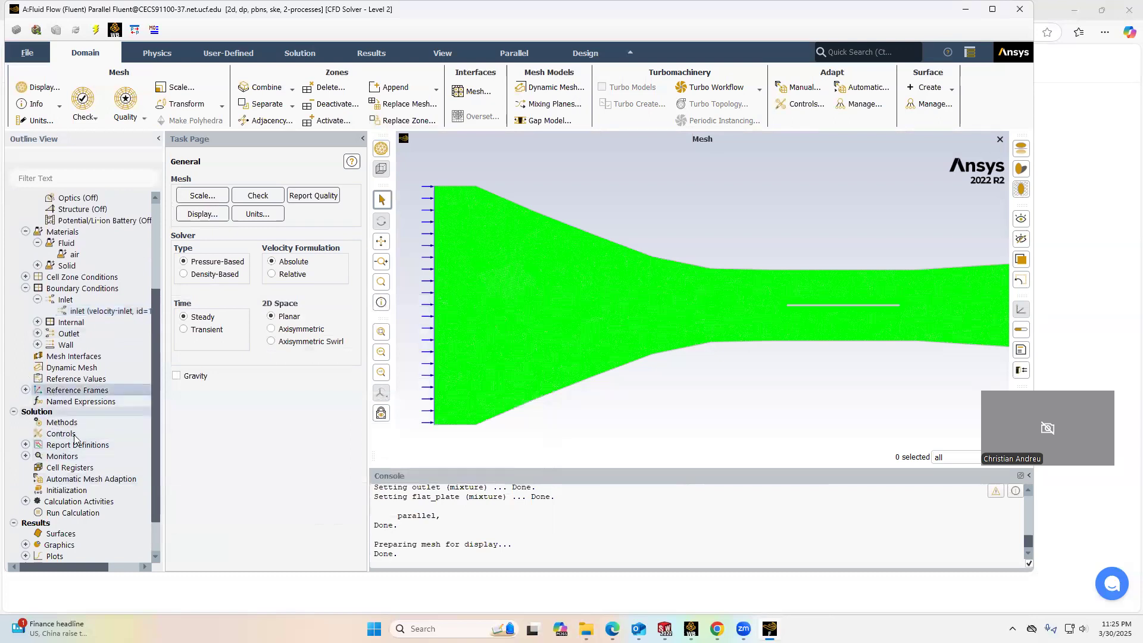
{"action": "double_click", "coordinate": [67, 402]}
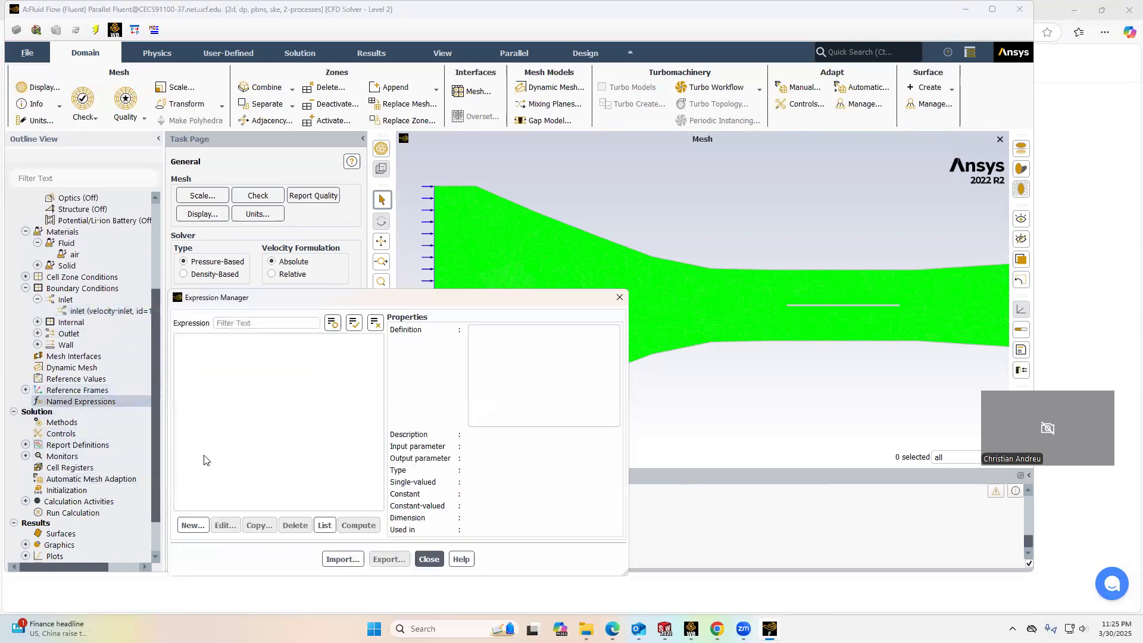
{"action": "left_click", "coordinate": [429, 559]}
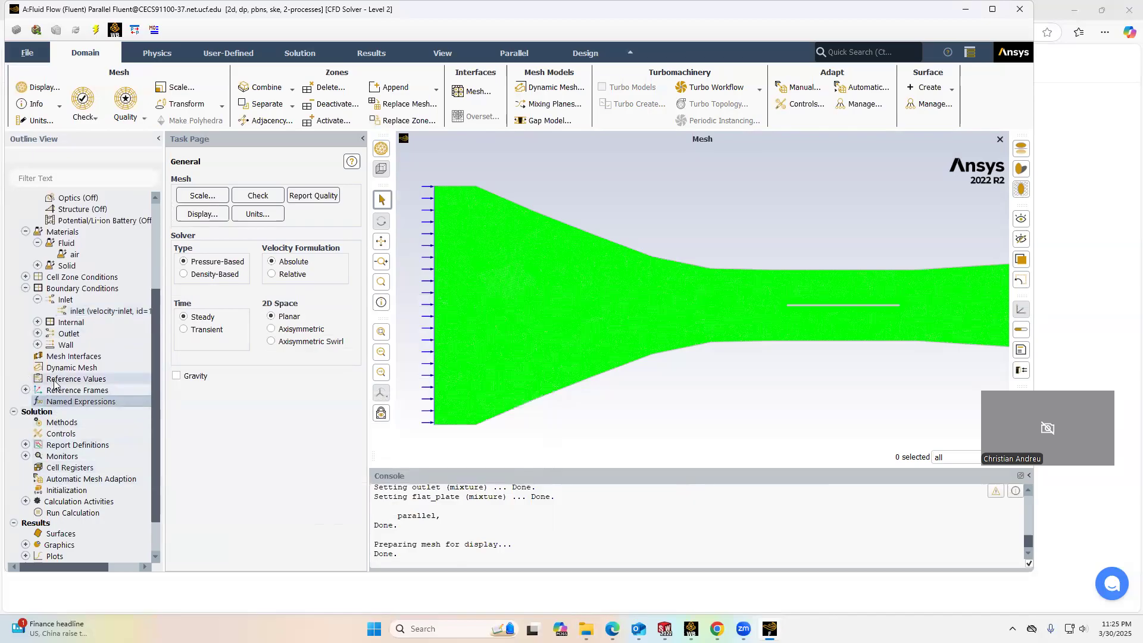
{"action": "left_click", "coordinate": [54, 380]}
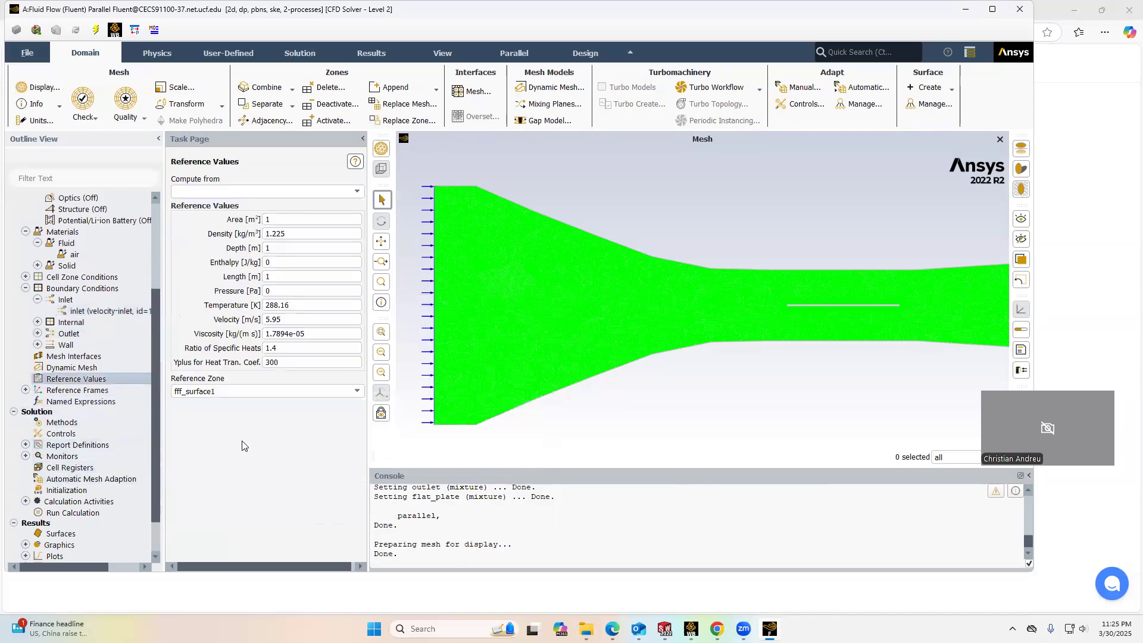
{"action": "double_click", "coordinate": [292, 320]}
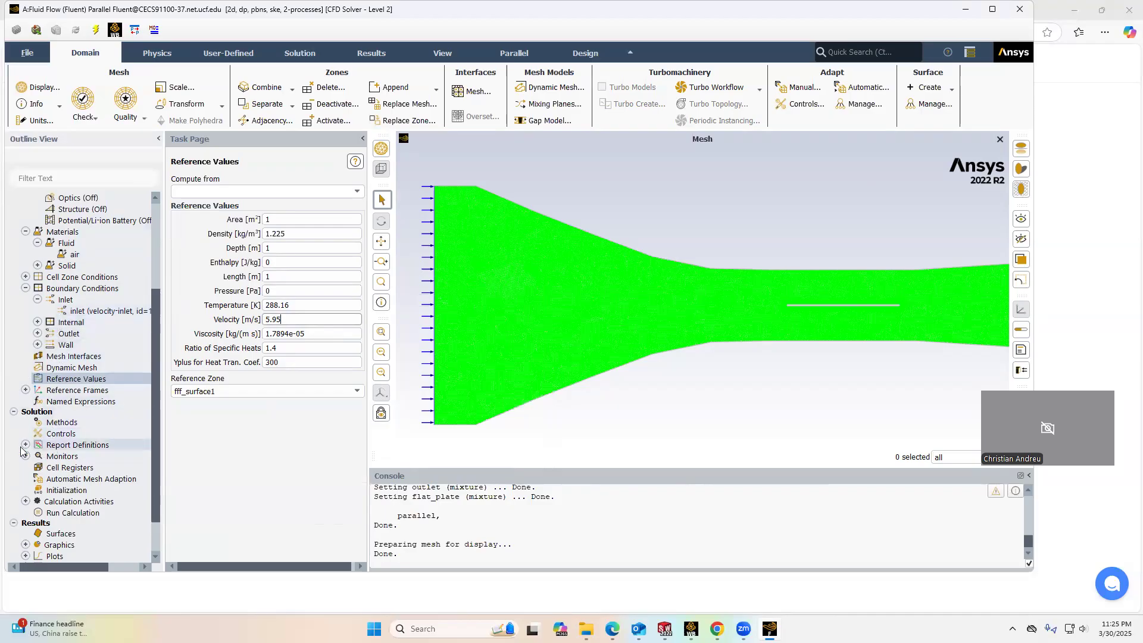
Step: Review the properties of the existing drag-coef report definition
{"action": "double_click", "coordinate": [49, 446]}
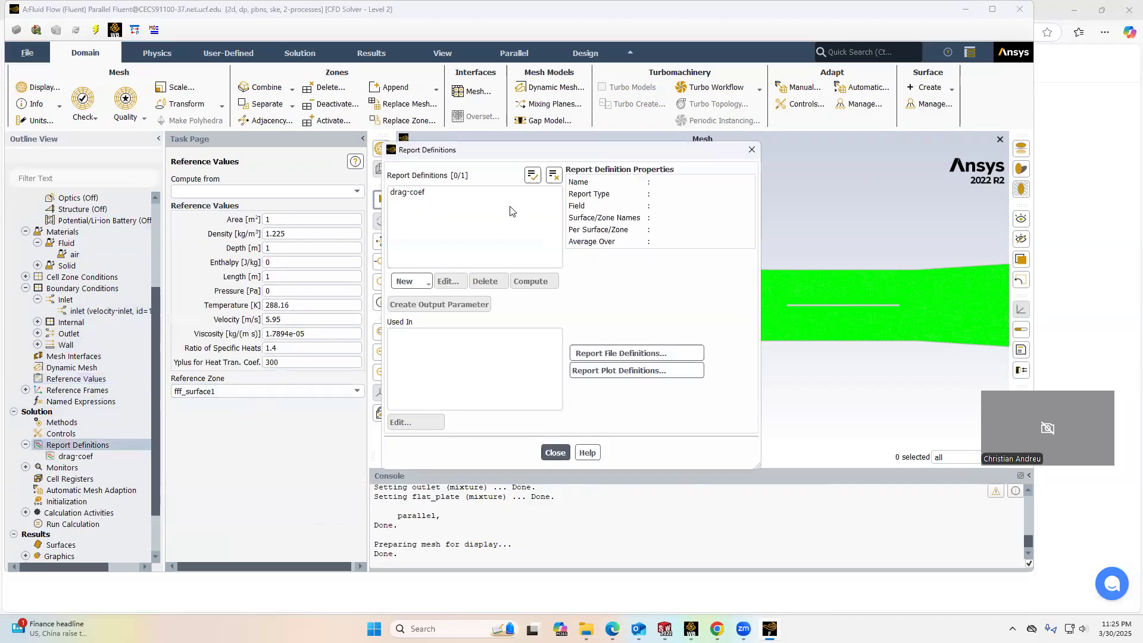
{"action": "left_click", "coordinate": [506, 192]}
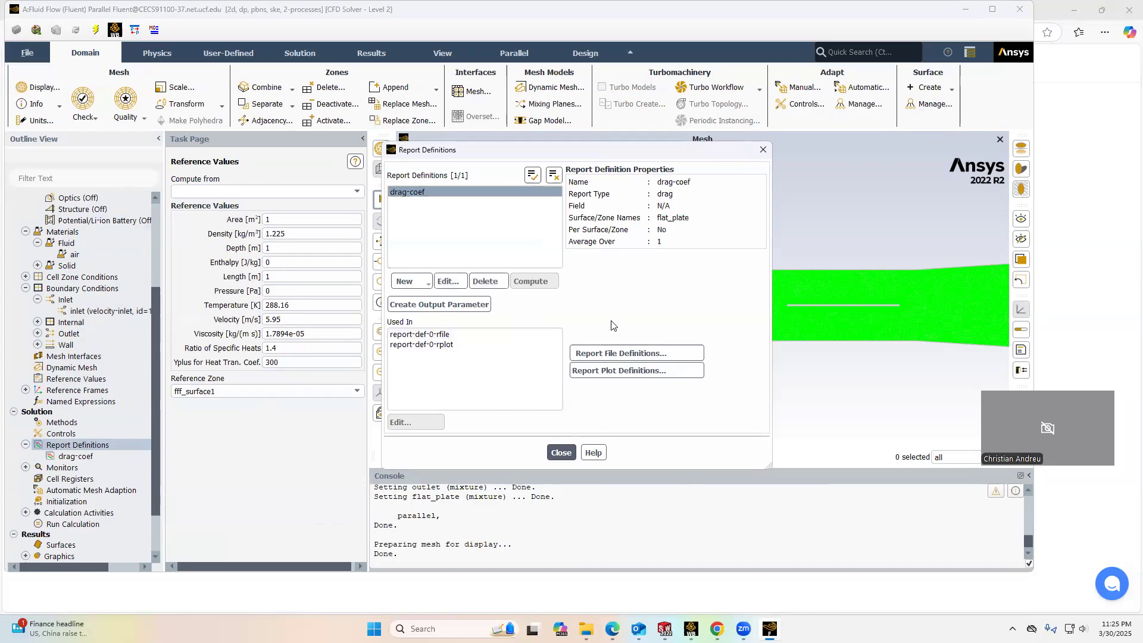
{"action": "left_click", "coordinate": [561, 452]}
Step: Create a drag coefficient report definition named drag-coef-2 for the flat_plate zone, with a report file and report plot
{"action": "double_click", "coordinate": [74, 445]}
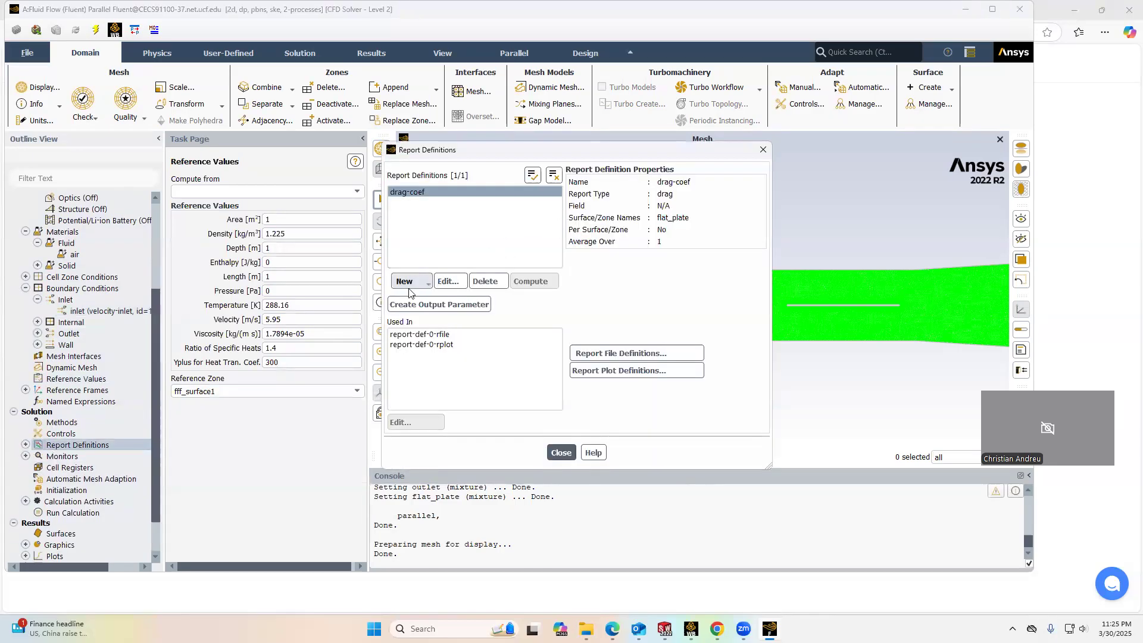
{"action": "left_click", "coordinate": [421, 283]}
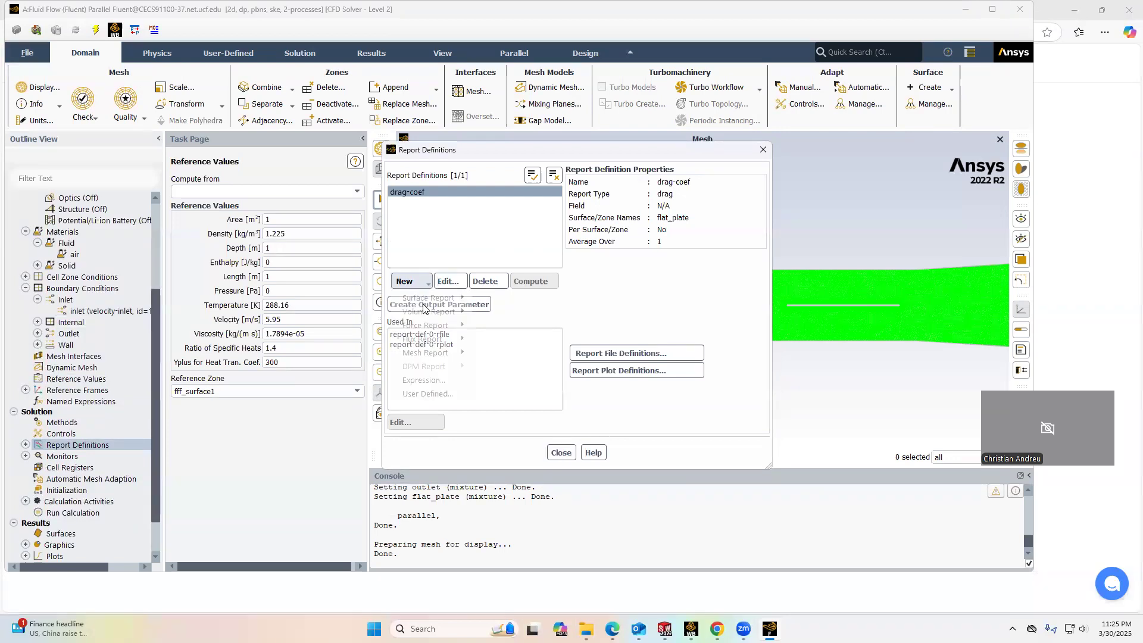
{"action": "mouse_move", "coordinate": [434, 325]}
{"action": "left_click", "coordinate": [502, 336]}
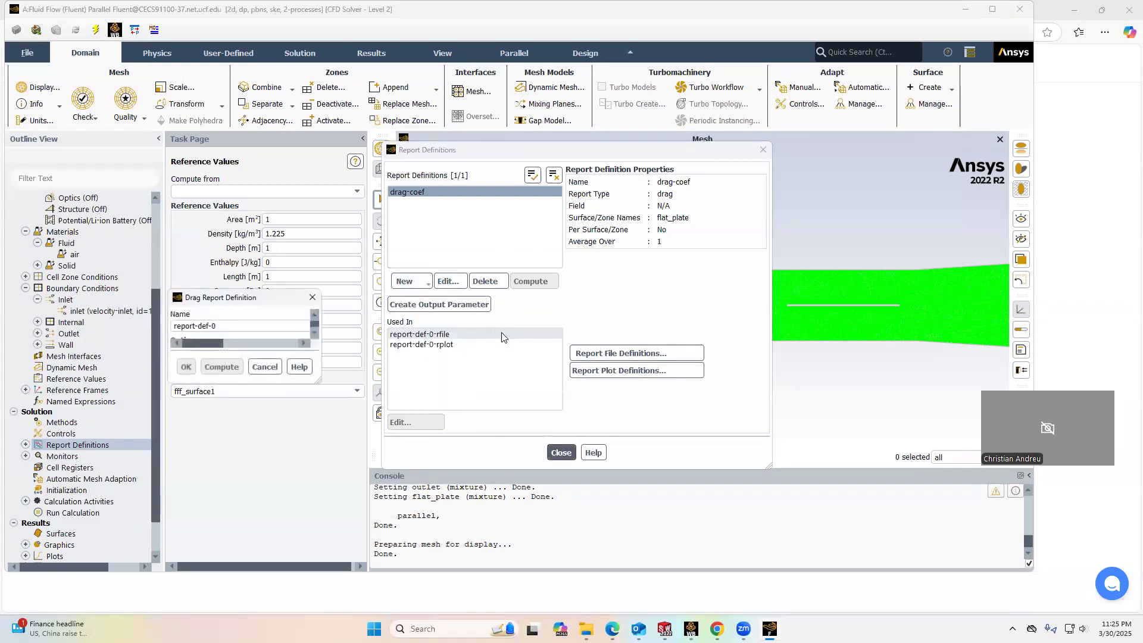
{"action": "triple_click", "coordinate": [437, 108]}
{"action": "type", "text": "drag-coef-2"}
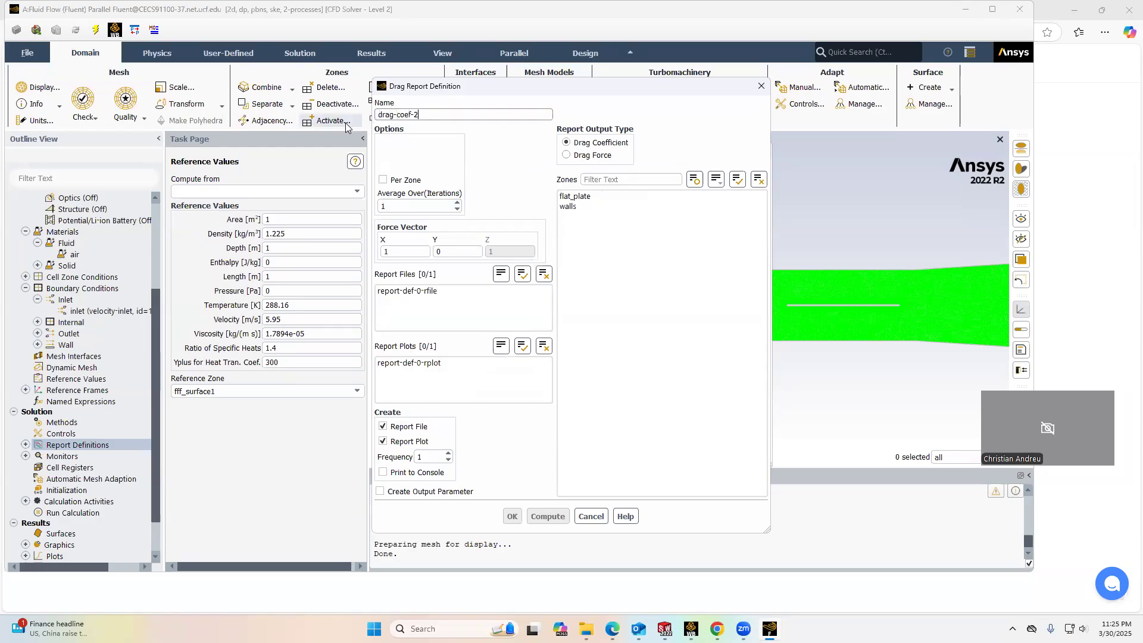
{"action": "left_click", "coordinate": [578, 197]}
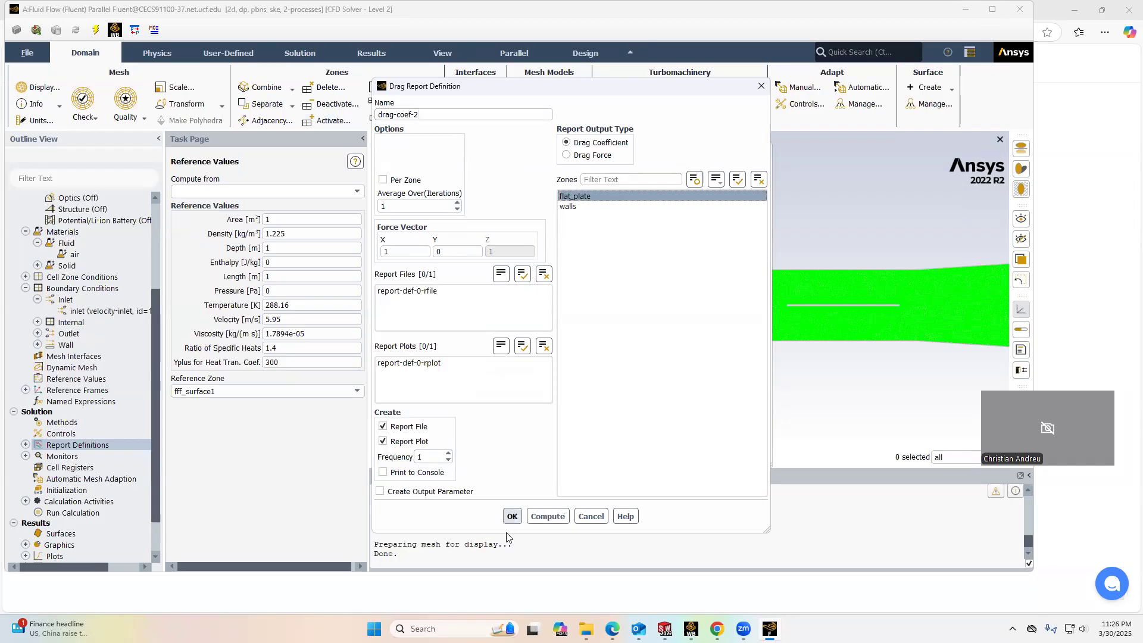
{"action": "left_click", "coordinate": [512, 516]}
{"action": "left_click", "coordinate": [560, 452]}
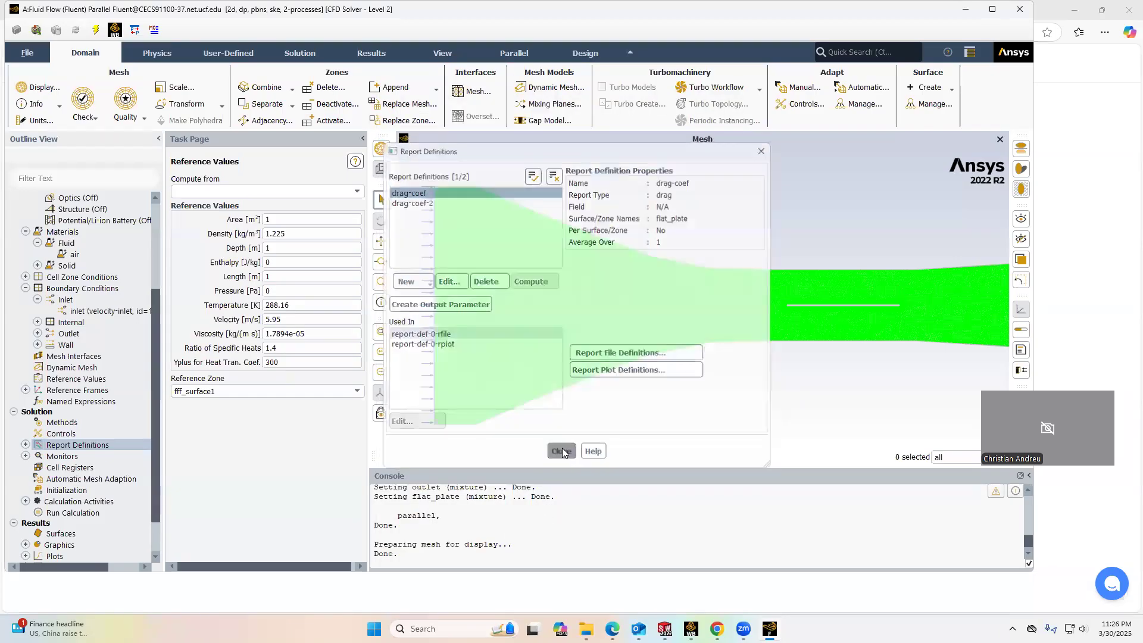
Step: Initialize the solution using Standard Initialization with an X velocity of 5.76 m/s
{"action": "left_click", "coordinate": [66, 490]}
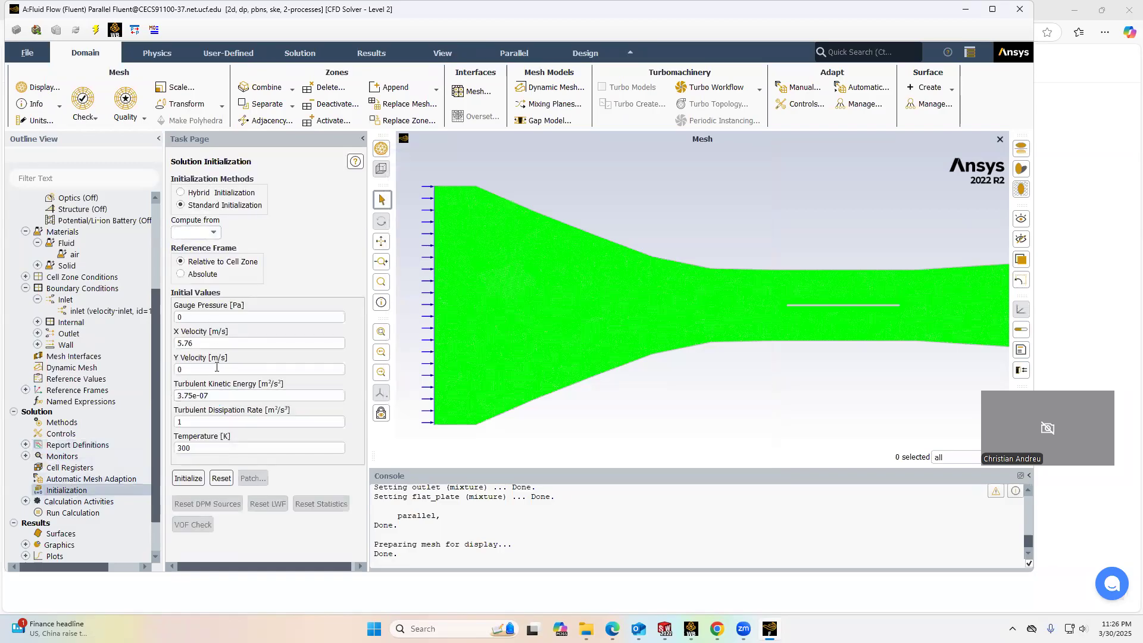
{"action": "left_click", "coordinate": [188, 479]}
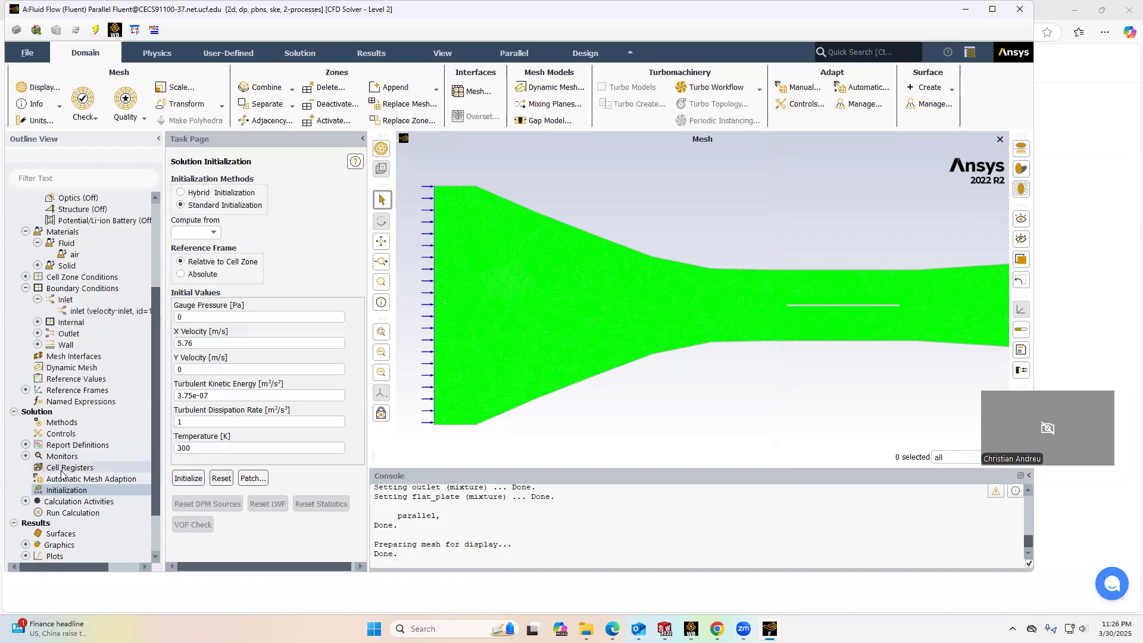
Step: Run the calculation for 300 iterations and show the drag-coef-2 plot
{"action": "scroll", "coordinate": [67, 462], "scroll_direction": "down", "scroll_amount": 2}
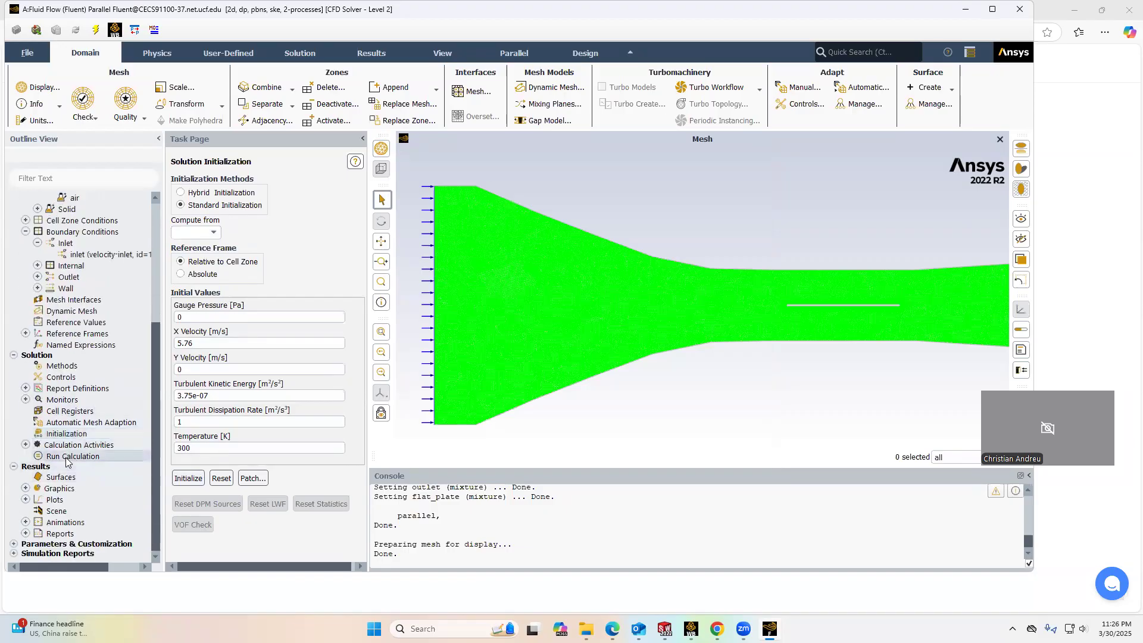
{"action": "double_click", "coordinate": [68, 459]}
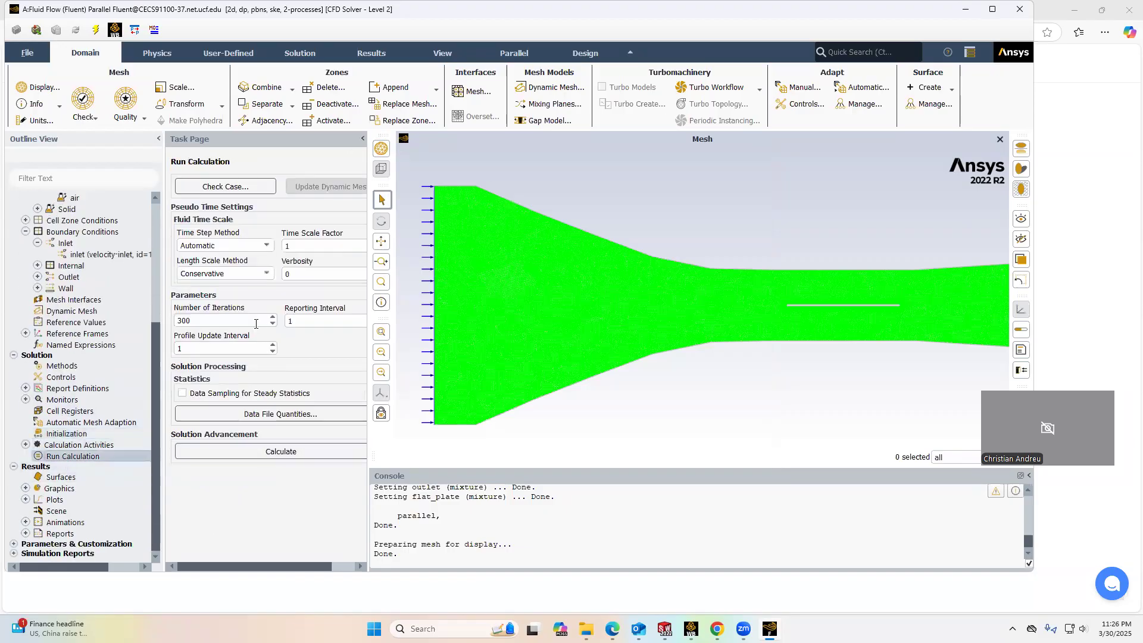
{"action": "left_click", "coordinate": [254, 451]}
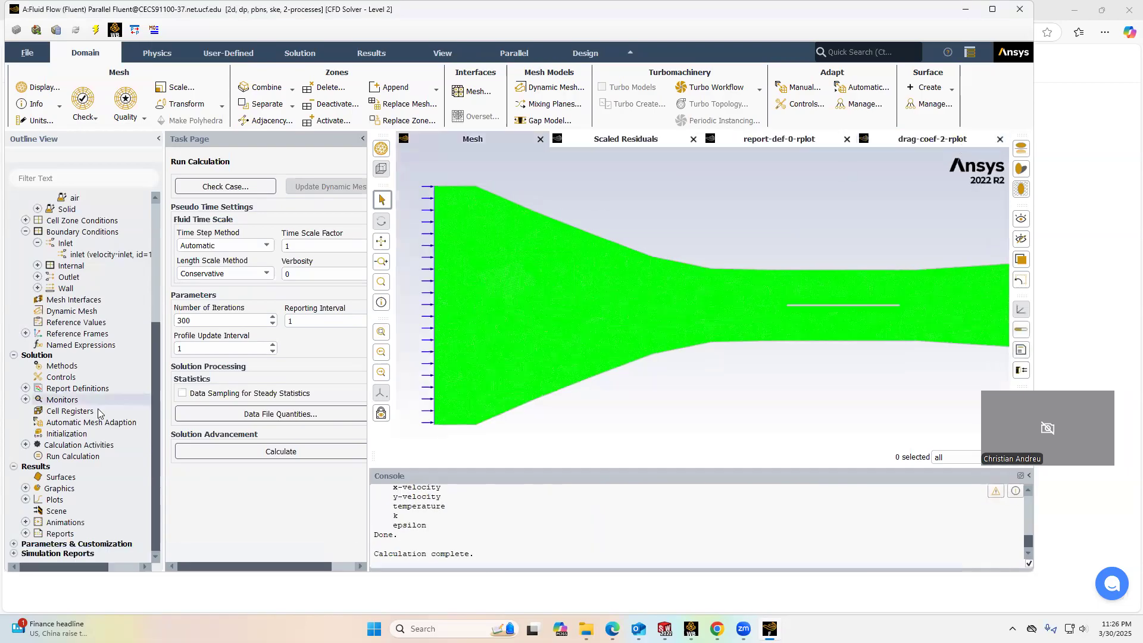
{"action": "left_click", "coordinate": [922, 141]}
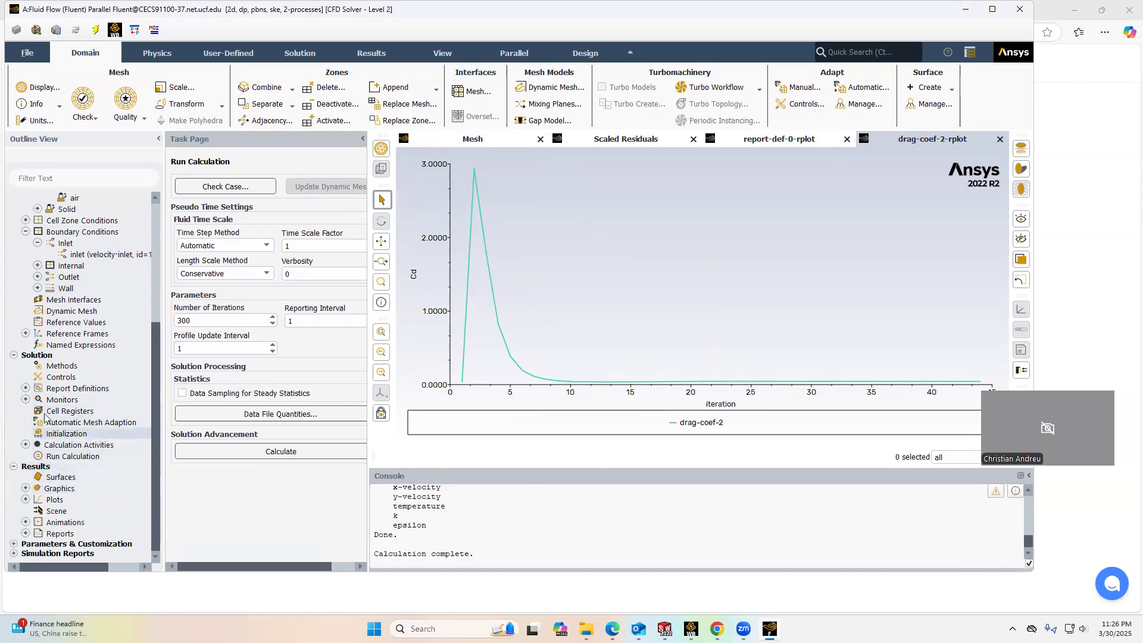
Step: Create a filled Velocity Magnitude contour named contour-1 on the flat_plate and interior-part_1 surfaces and display it
{"action": "left_click", "coordinate": [25, 489]}
{"action": "double_click", "coordinate": [74, 511]}
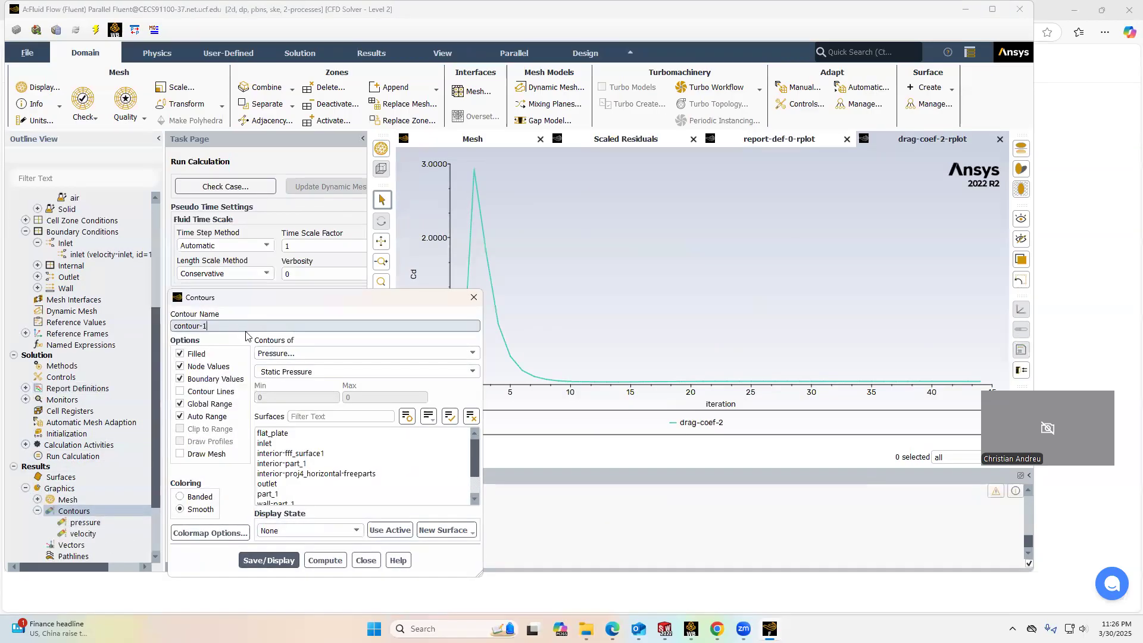
{"action": "left_click", "coordinate": [333, 353]}
{"action": "left_click", "coordinate": [302, 384]}
{"action": "left_click", "coordinate": [299, 372]}
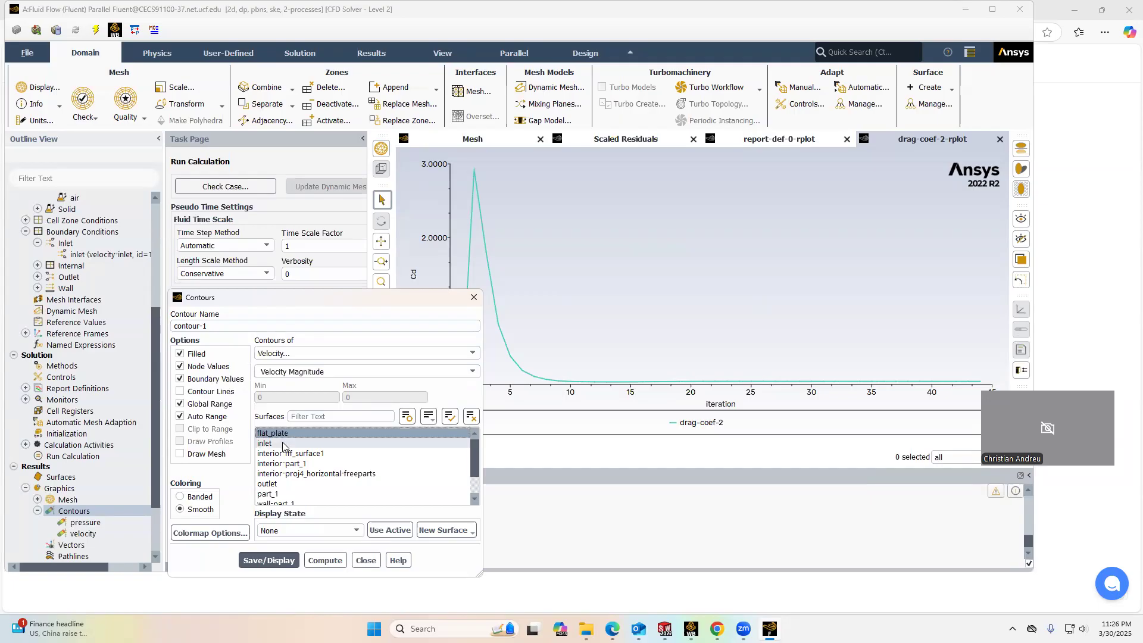
{"action": "scroll", "coordinate": [283, 488], "scroll_direction": "down", "scroll_amount": 1}
{"action": "scroll", "coordinate": [282, 488], "scroll_direction": "up", "scroll_amount": 3}
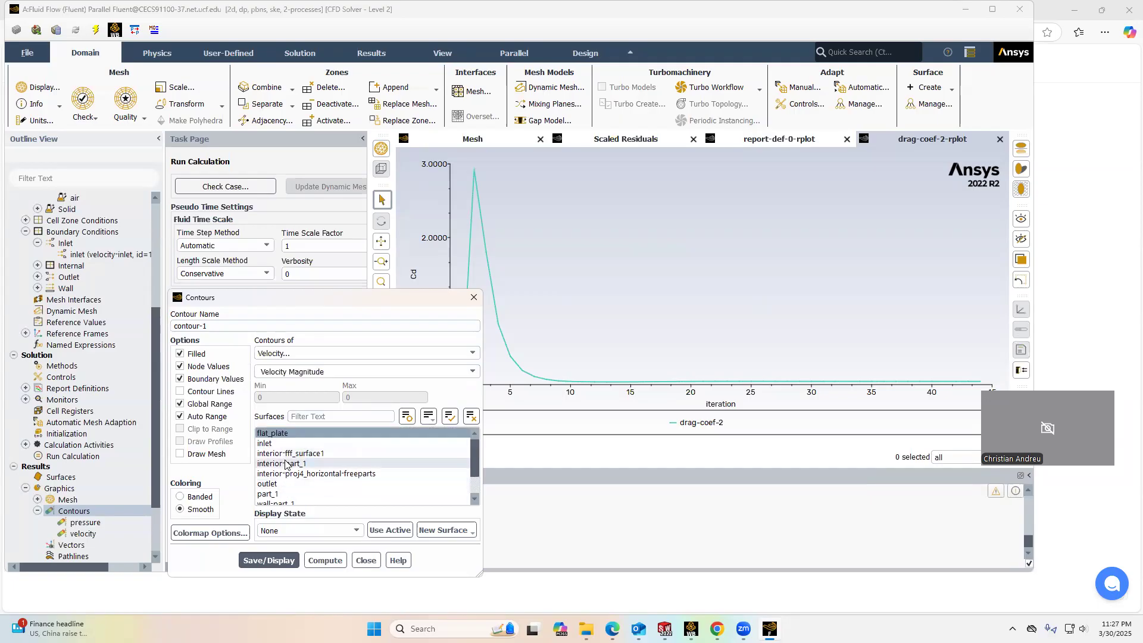
{"action": "left_click", "coordinate": [284, 463]}
{"action": "left_click", "coordinate": [269, 561]}
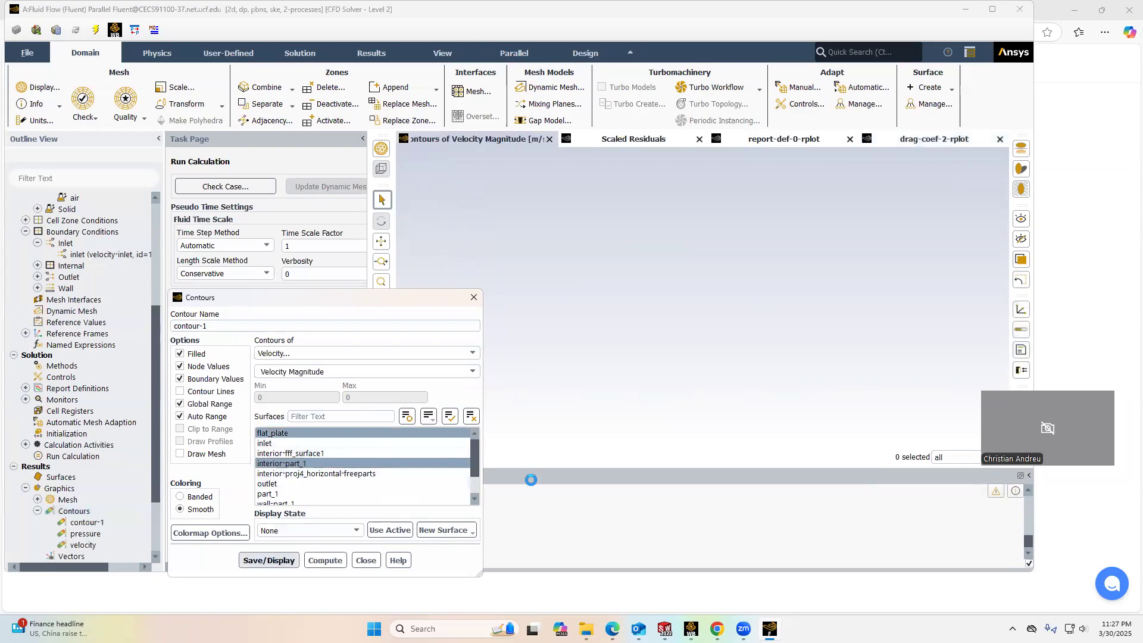
{"action": "scroll", "coordinate": [799, 315], "scroll_direction": "up", "scroll_amount": 2}
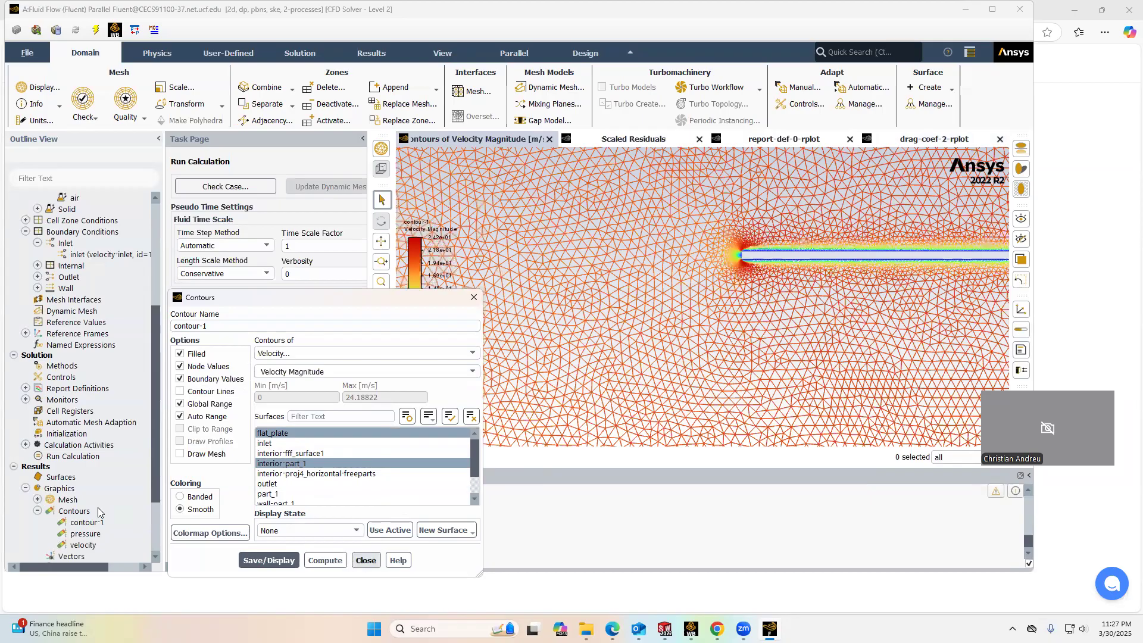
Step: Create an XY plot named xy-plot-1 of Wall Shear Stress from Wall Fluxes along the flat_plate surface
{"action": "scroll", "coordinate": [43, 504], "scroll_direction": "down", "scroll_amount": 3}
{"action": "double_click", "coordinate": [55, 499]}
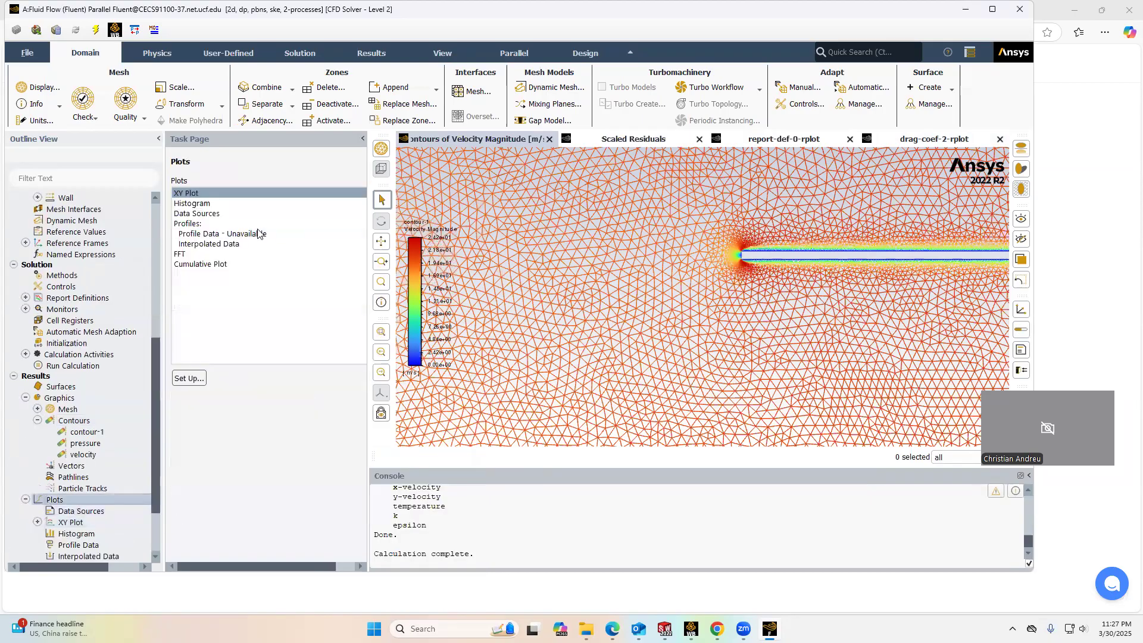
{"action": "scroll", "coordinate": [70, 459], "scroll_direction": "down", "scroll_amount": 2}
{"action": "double_click", "coordinate": [71, 455]}
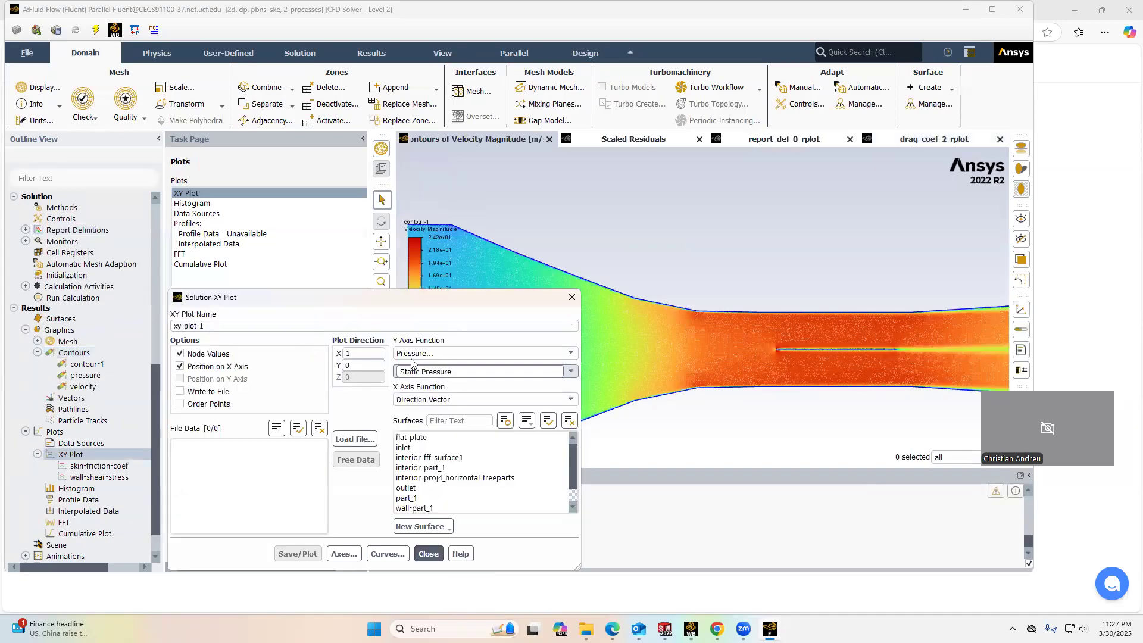
{"action": "left_click", "coordinate": [473, 353]}
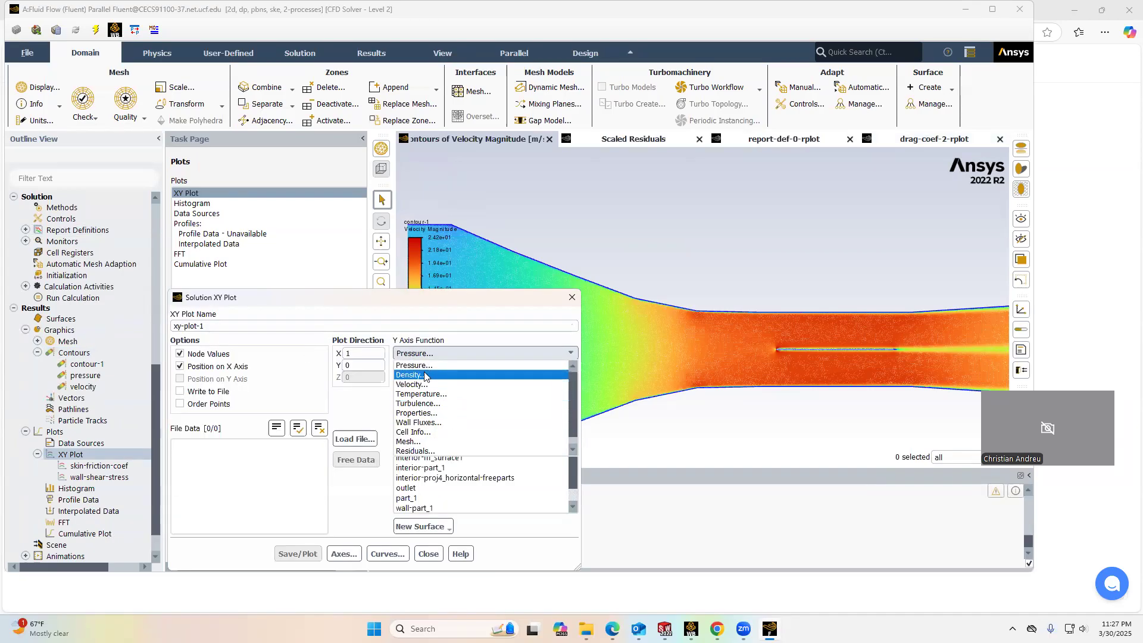
{"action": "left_click", "coordinate": [438, 423]}
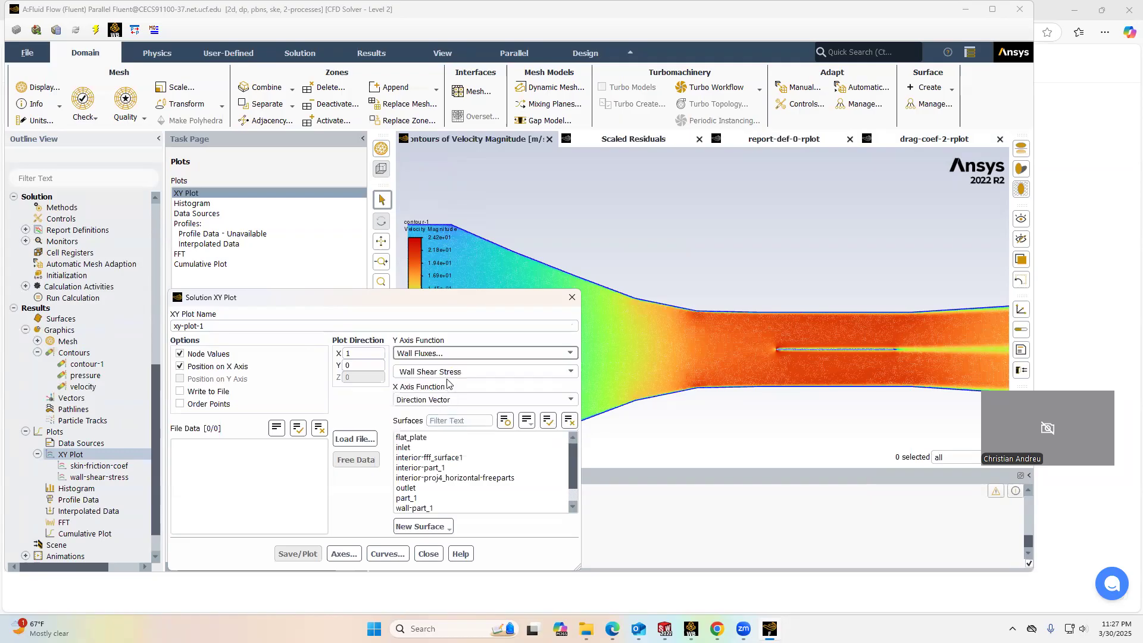
{"action": "left_click", "coordinate": [411, 438]}
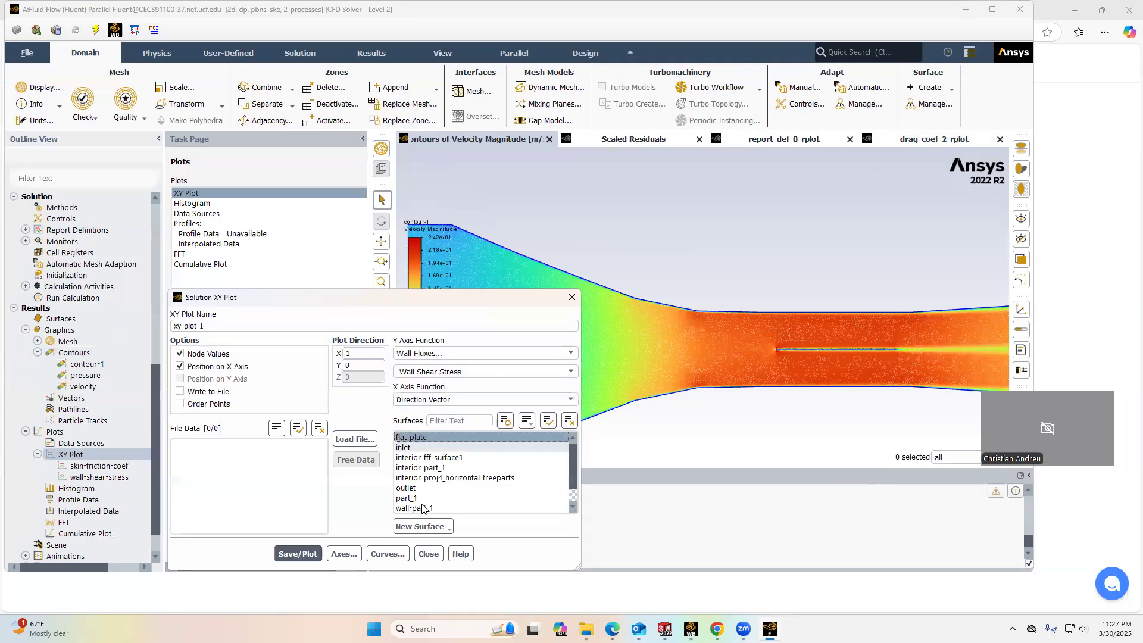
{"action": "left_click", "coordinate": [298, 554]}
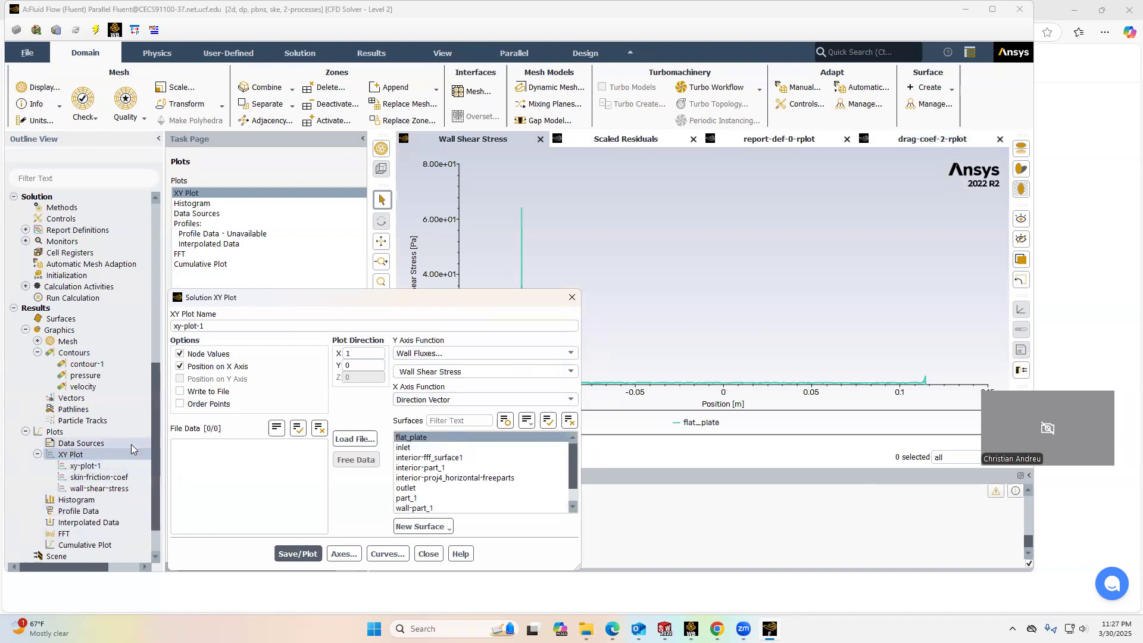
Step: Replot xy-plot-1 with Skin Friction Coefficient as the Y axis function on flat_plate and close the plot settings
{"action": "left_click", "coordinate": [453, 354]}
{"action": "left_click", "coordinate": [453, 354]}
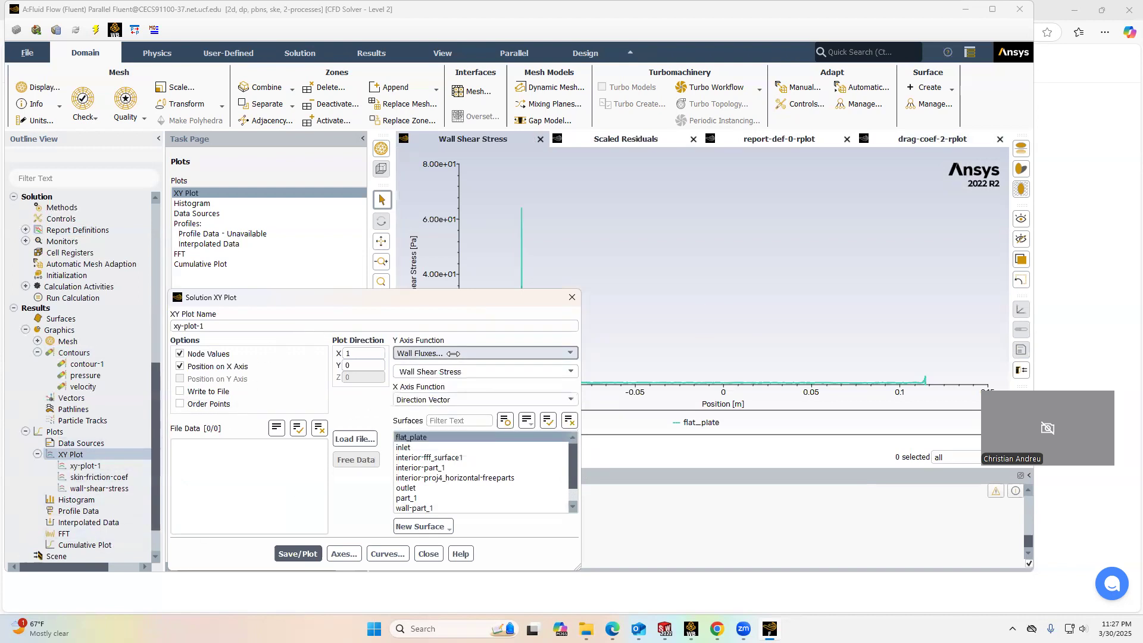
{"action": "left_click", "coordinate": [571, 372]}
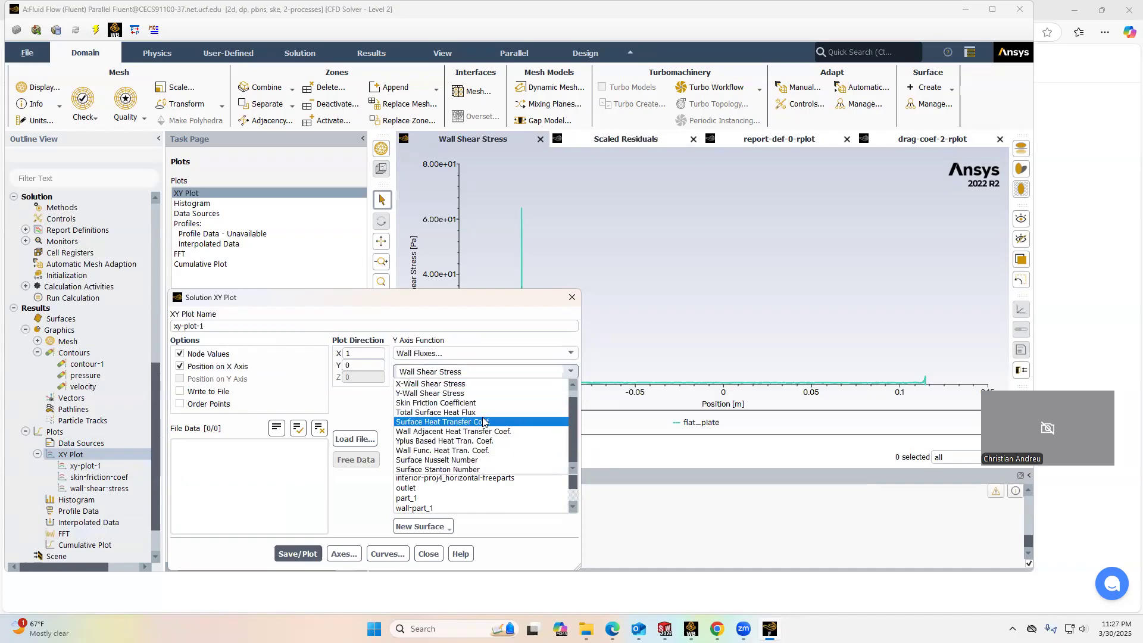
{"action": "scroll", "coordinate": [422, 440], "scroll_direction": "up", "scroll_amount": 1}
{"action": "left_click", "coordinate": [419, 412]}
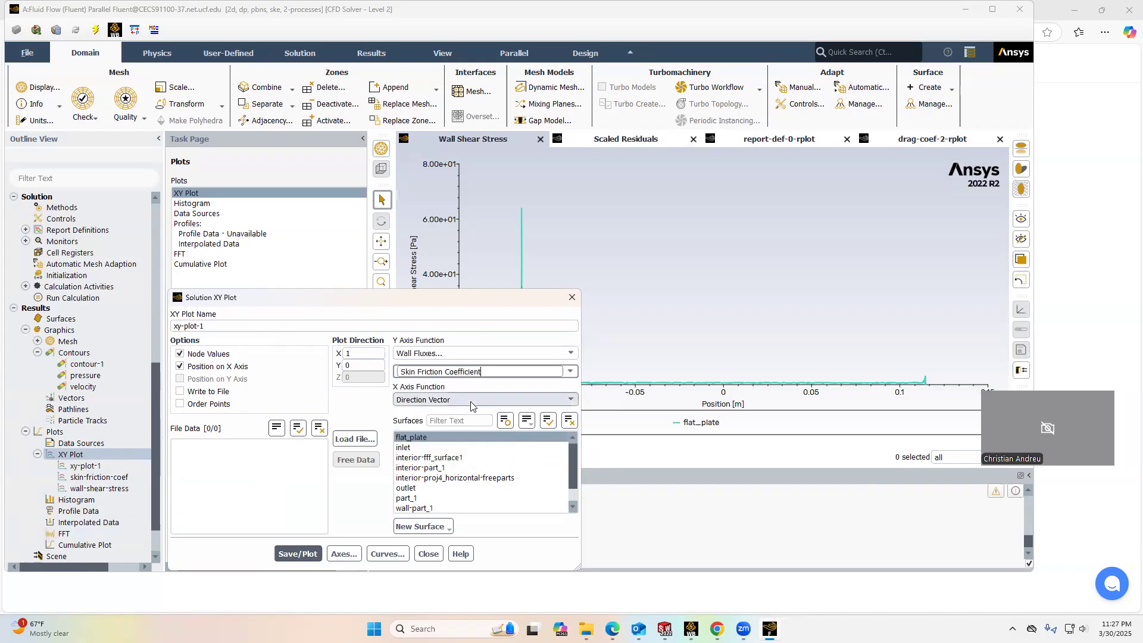
{"action": "left_click", "coordinate": [415, 438]}
{"action": "left_click", "coordinate": [298, 554]}
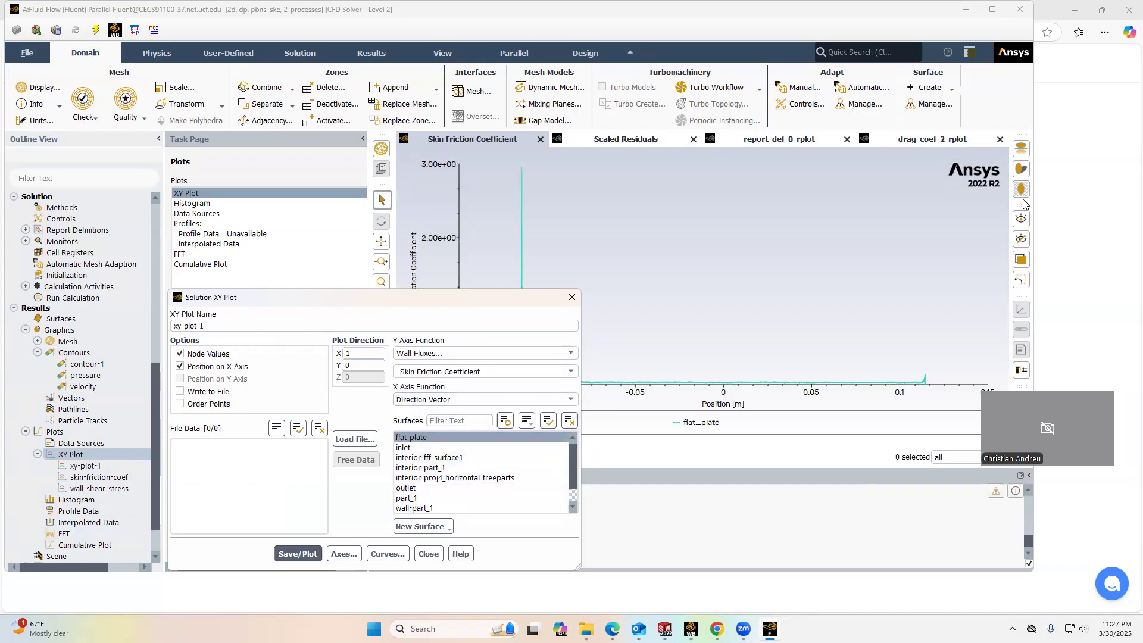
{"action": "left_click", "coordinate": [573, 298]}
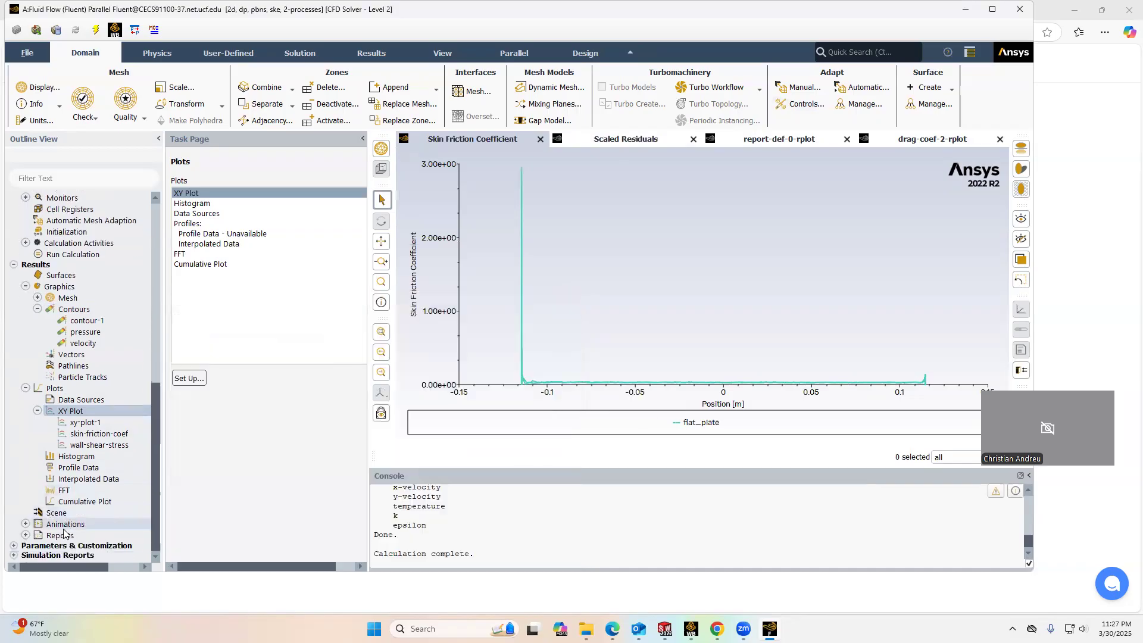
Step: Quit Fluent and try to open the project's Results in CFD-Post from Workbench
{"action": "left_click", "coordinate": [1019, 10]}
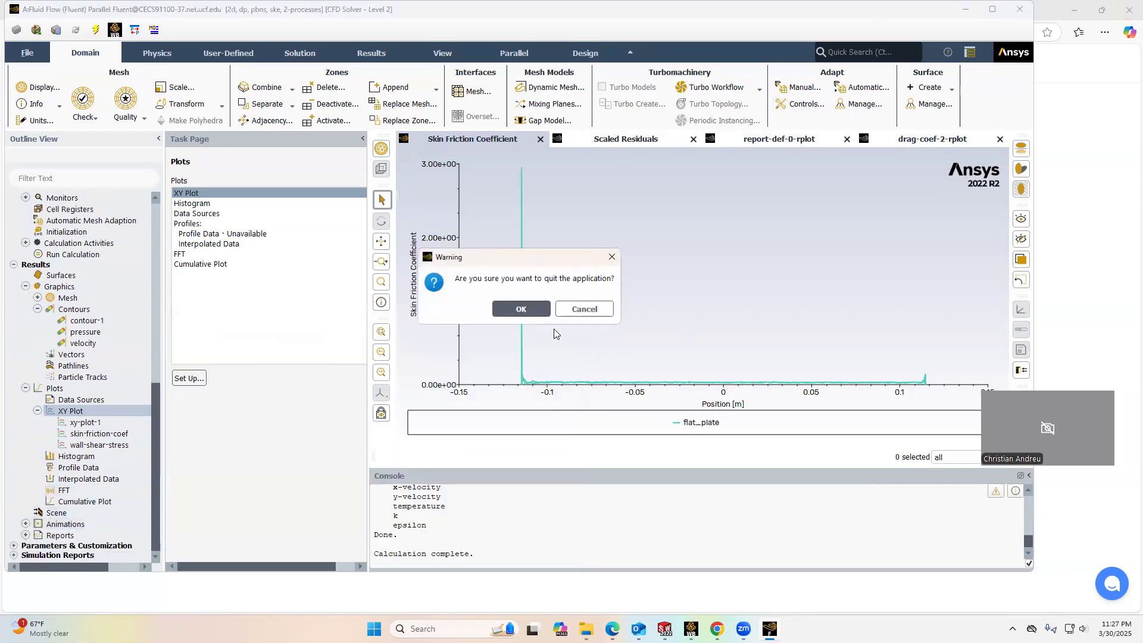
{"action": "left_click", "coordinate": [517, 307]}
{"action": "left_click", "coordinate": [236, 355]}
{"action": "left_click", "coordinate": [267, 383]}
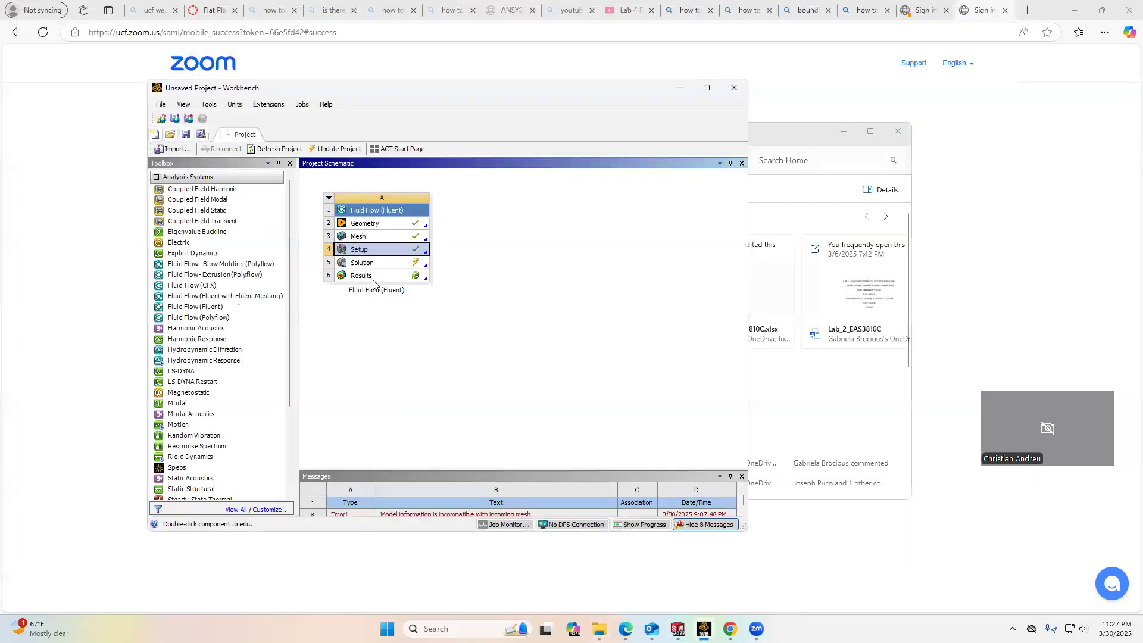
{"action": "double_click", "coordinate": [370, 276]}
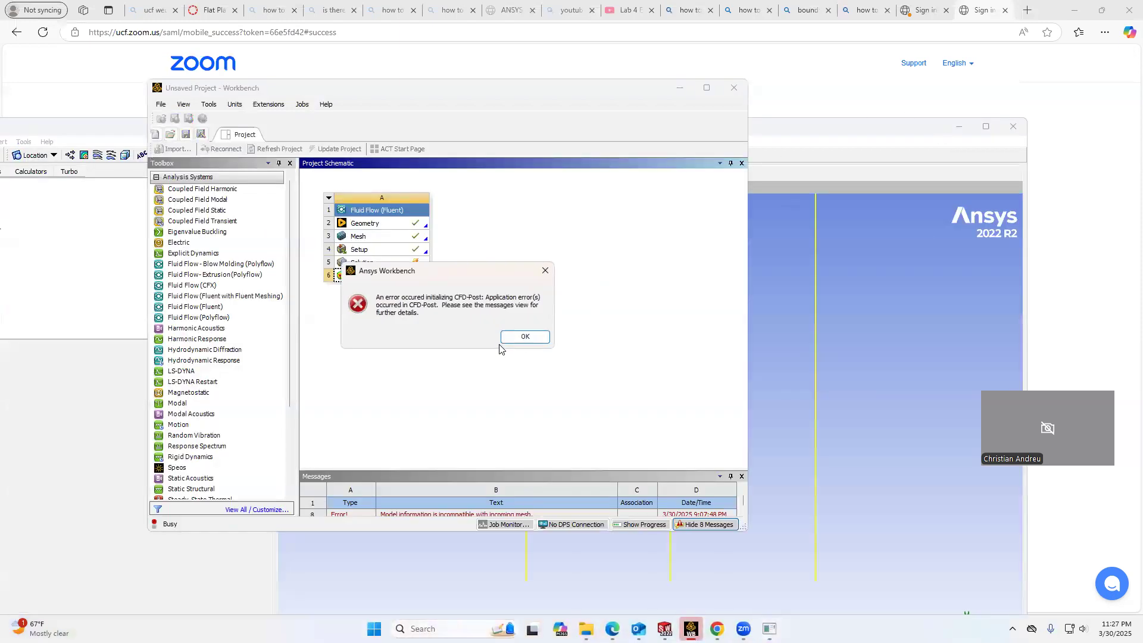
{"action": "left_click", "coordinate": [508, 343]}
{"action": "left_click", "coordinate": [798, 138]}
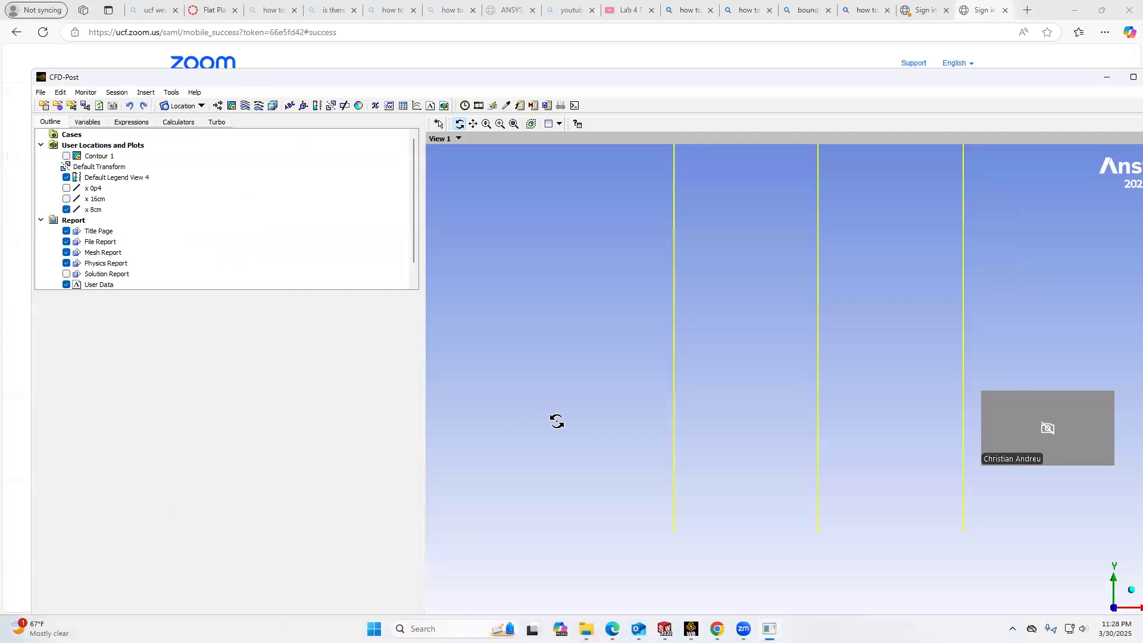
{"action": "left_click_drag", "start_coordinate": [965, 78], "coordinate": [823, 108]}
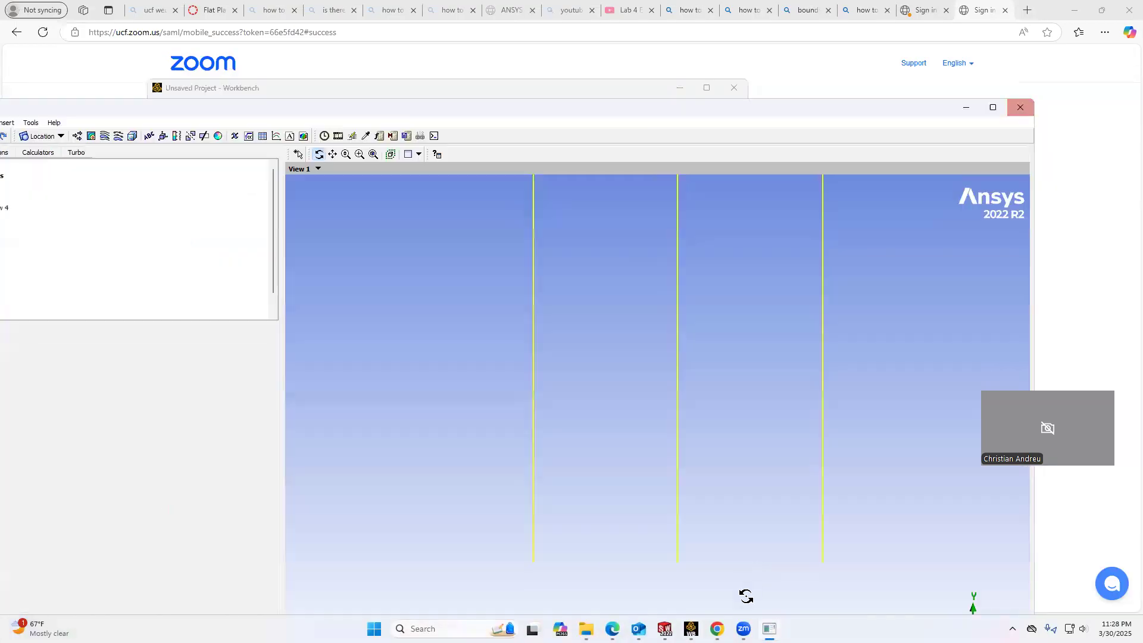
Step: Reopen the project's Solution in Fluent and rerun the calculation for 300 iterations, overwriting the existing files
{"action": "double_click", "coordinate": [382, 264]}
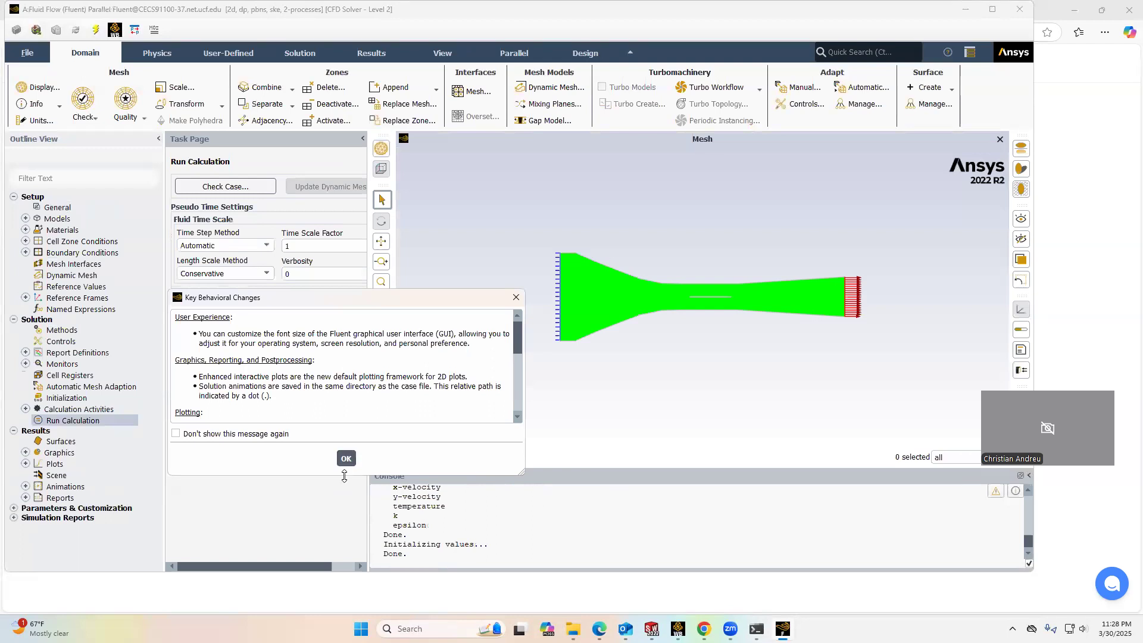
{"action": "left_click", "coordinate": [346, 458]}
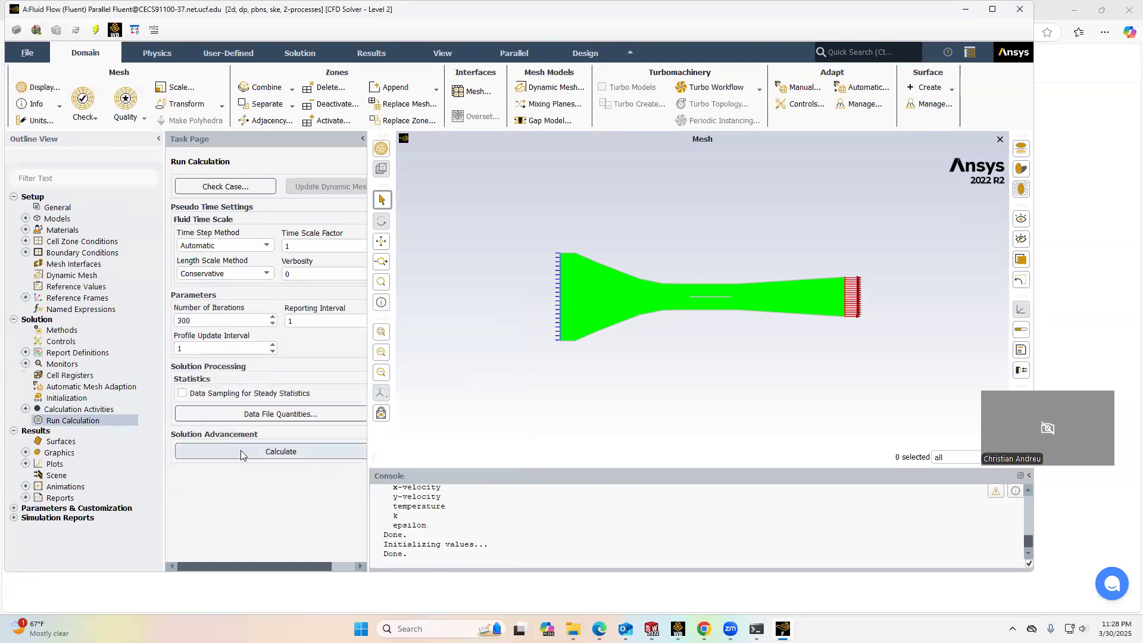
{"action": "left_click", "coordinate": [201, 450]}
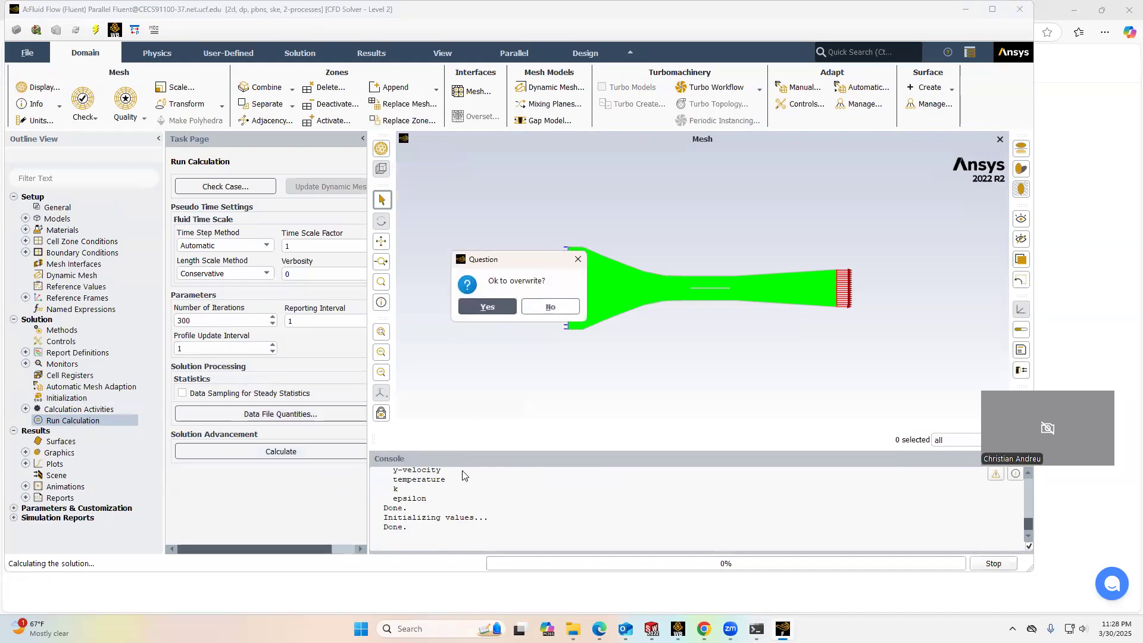
{"action": "left_click", "coordinate": [487, 307]}
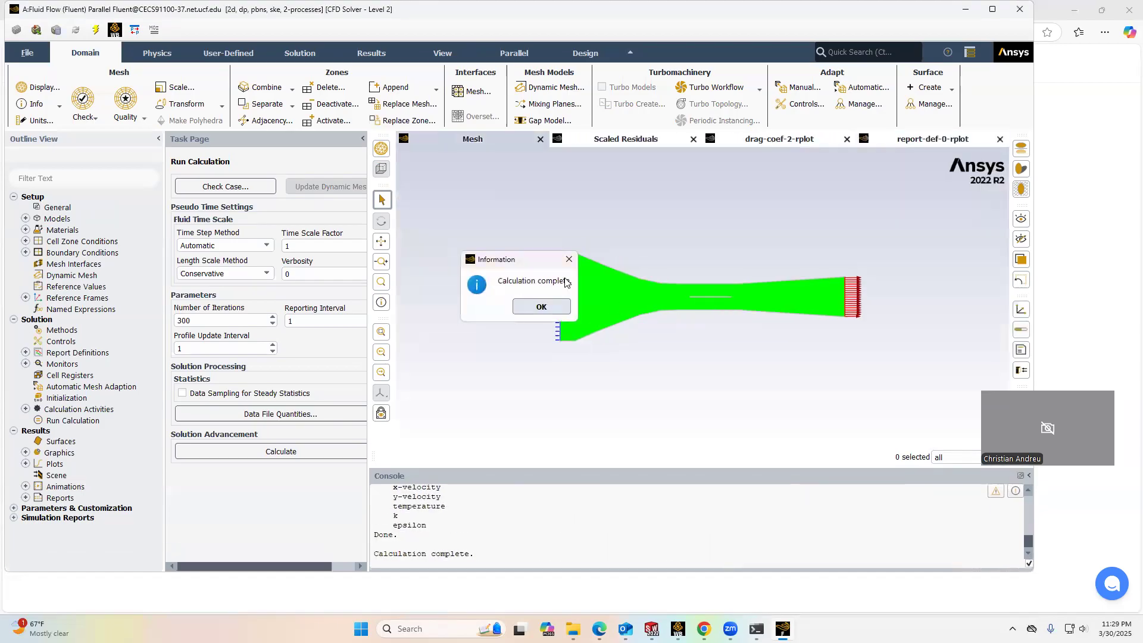
{"action": "left_click", "coordinate": [542, 306]}
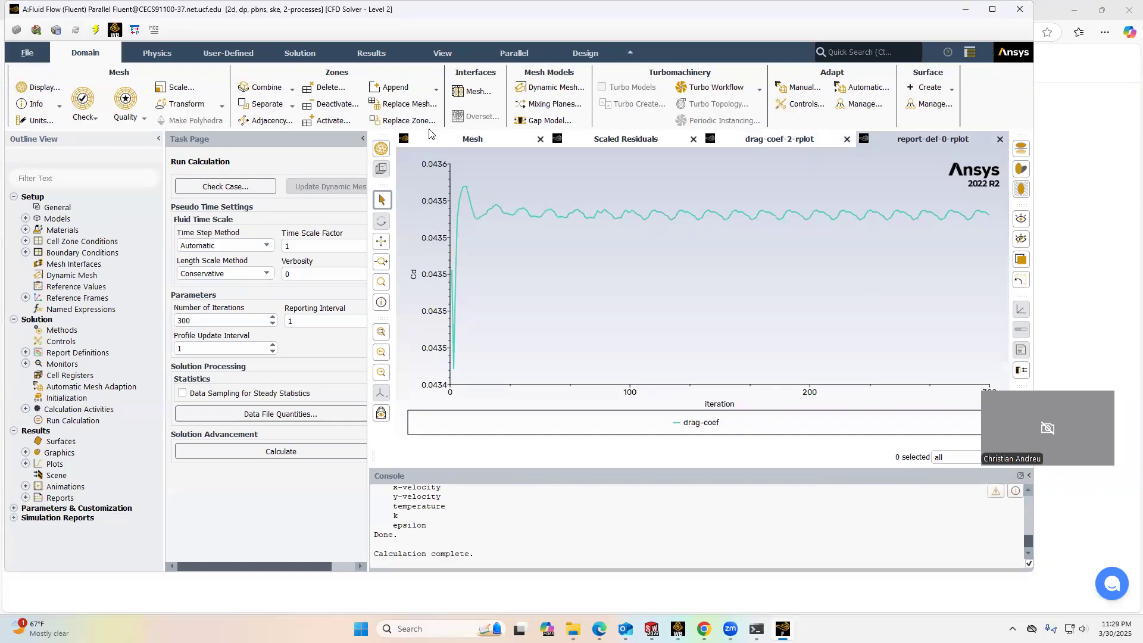
Step: Quit Fluent after the run, return to Workbench and open the project's Results in CFD-Post
{"action": "left_click", "coordinate": [1020, 9]}
{"action": "left_click", "coordinate": [520, 306]}
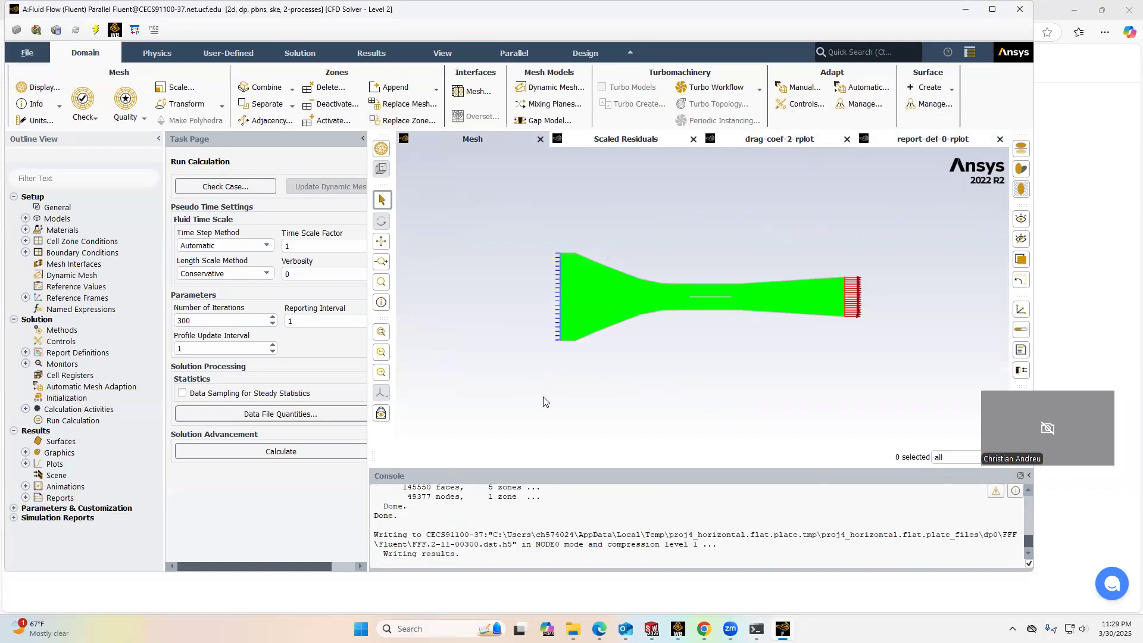
{"action": "mouse_move", "coordinate": [678, 629]}
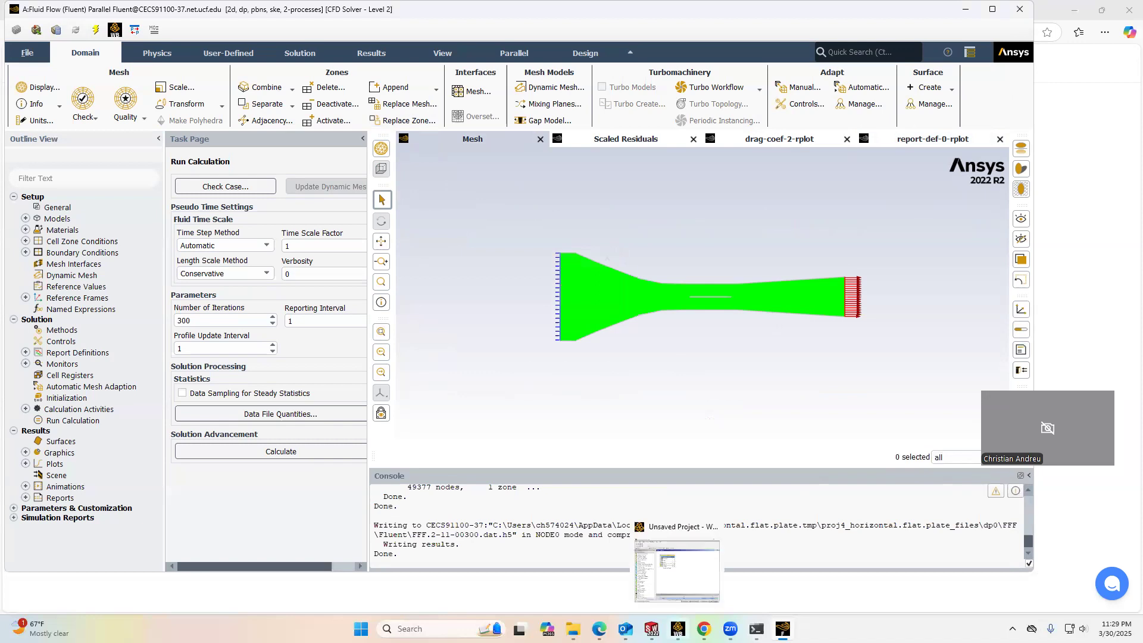
{"action": "left_click", "coordinate": [678, 570]}
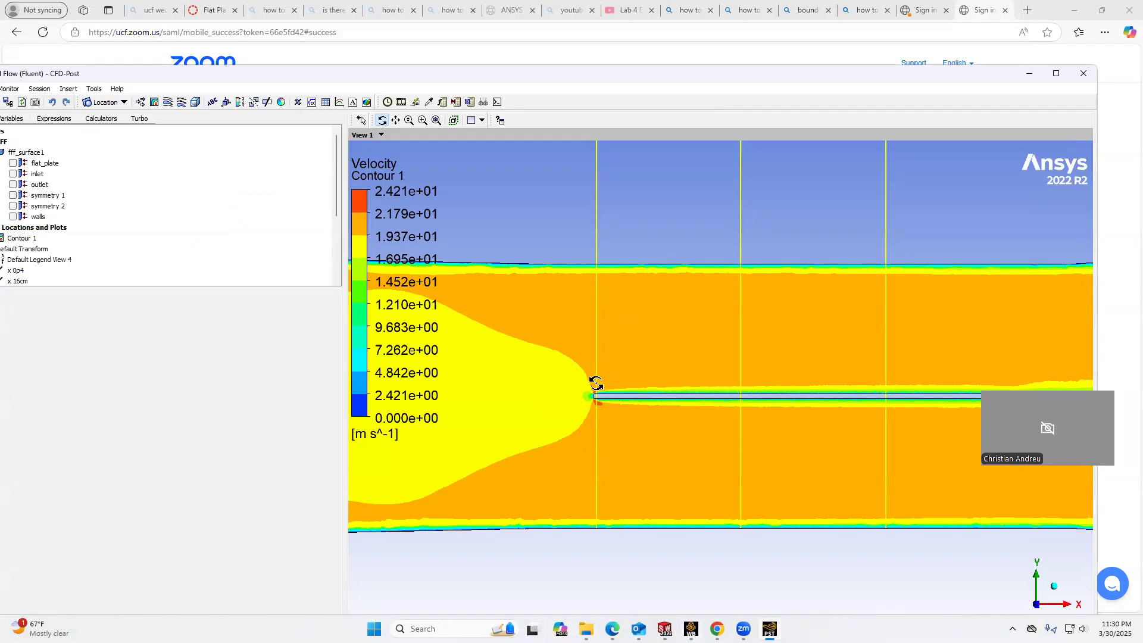
{"action": "left_click_drag", "start_coordinate": [292, 73], "coordinate": [329, 58]}
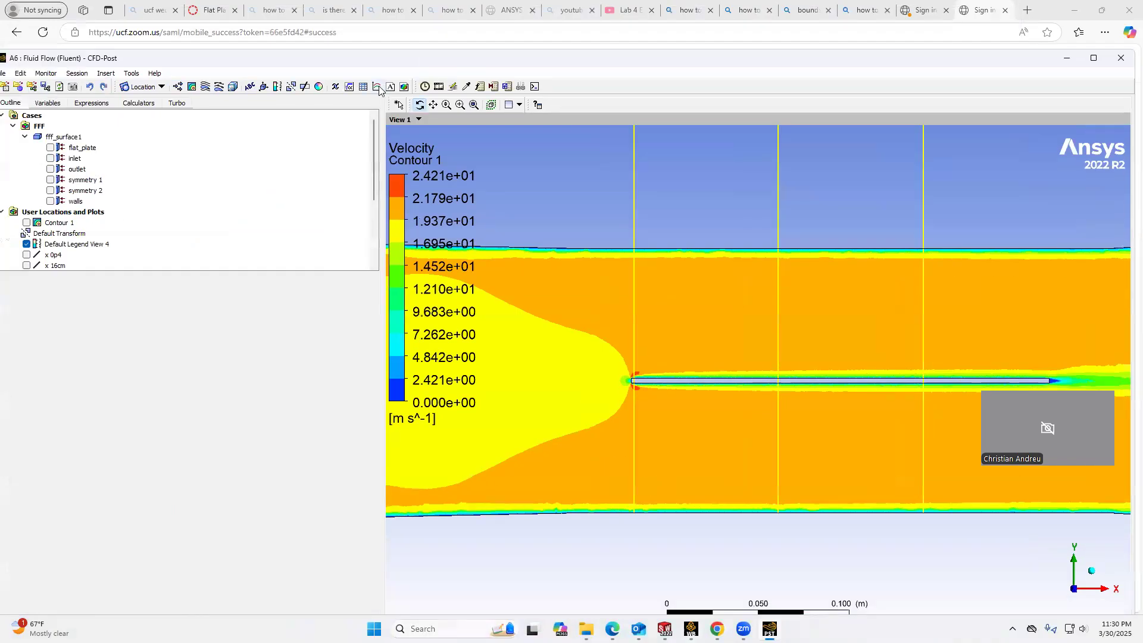
Step: Show the Velocity profile chart and review its data series, X and Y axis, line and chart display settings, and minimize CFD-Post
{"action": "scroll", "coordinate": [131, 234], "scroll_direction": "down", "scroll_amount": 4}
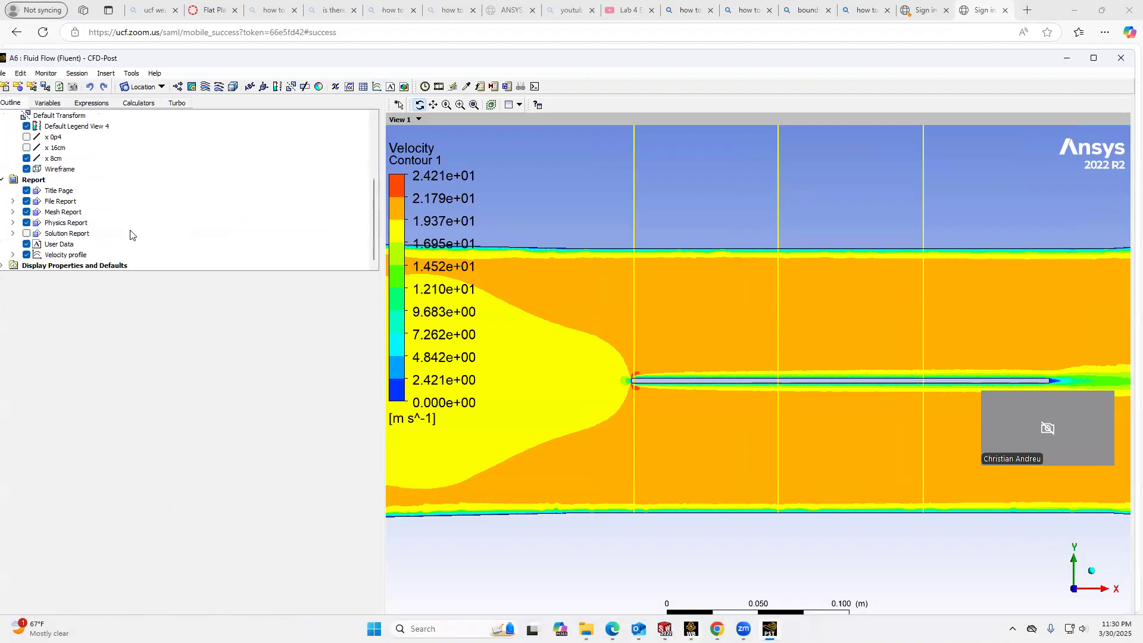
{"action": "double_click", "coordinate": [37, 256]}
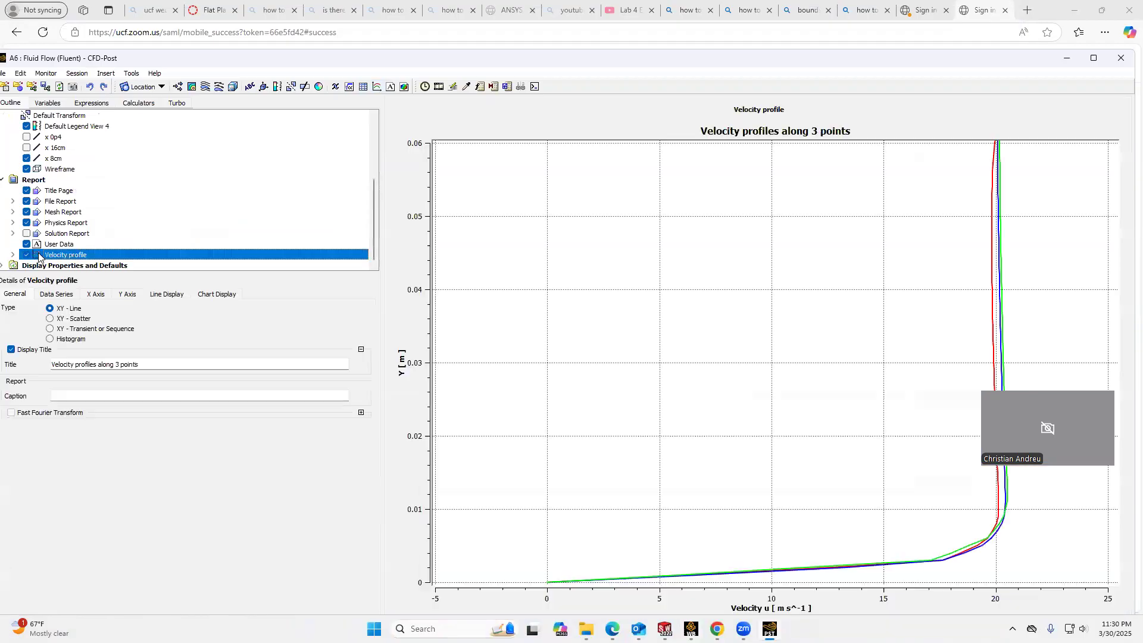
{"action": "left_click", "coordinate": [53, 294]}
{"action": "left_click", "coordinate": [108, 295]}
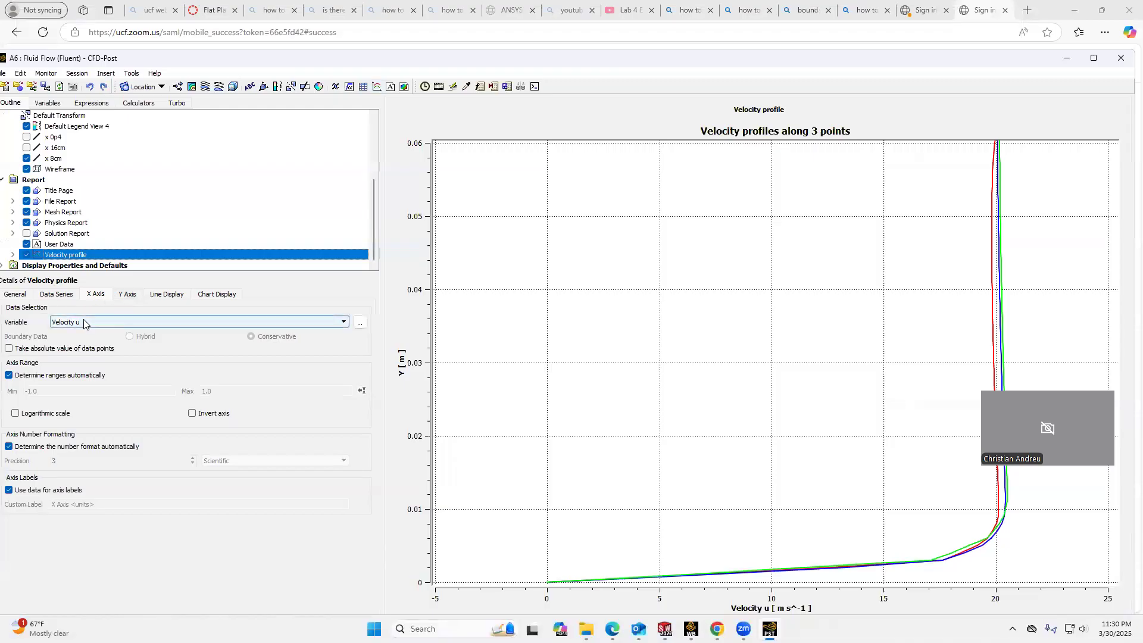
{"action": "left_click", "coordinate": [126, 295]}
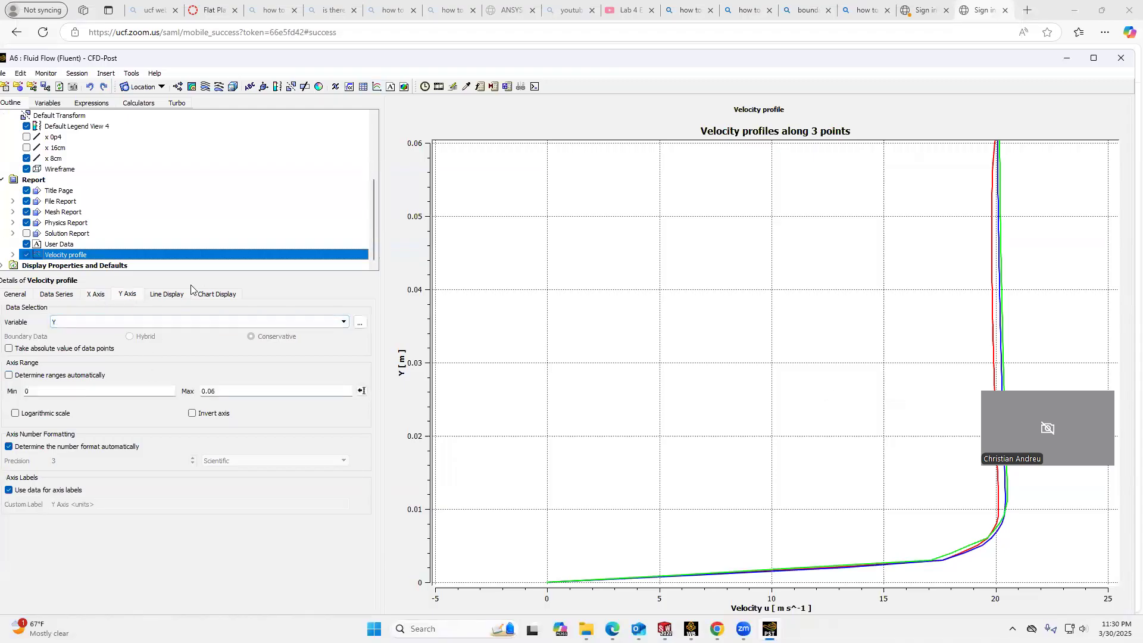
{"action": "left_click", "coordinate": [173, 295]}
{"action": "left_click", "coordinate": [216, 295]}
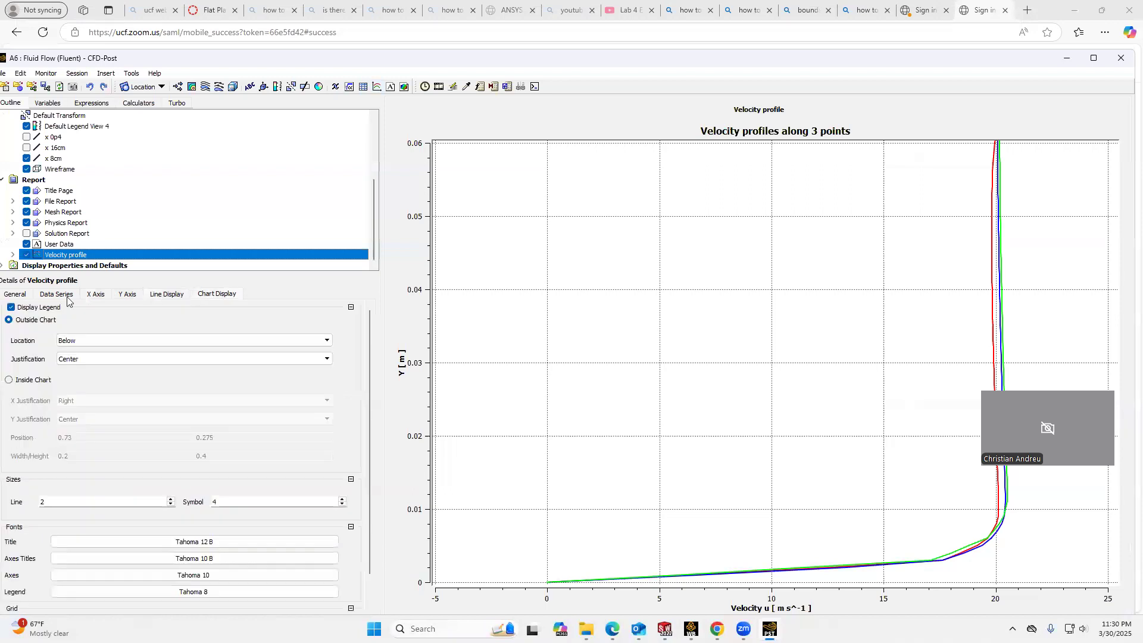
{"action": "left_click", "coordinate": [763, 258]}
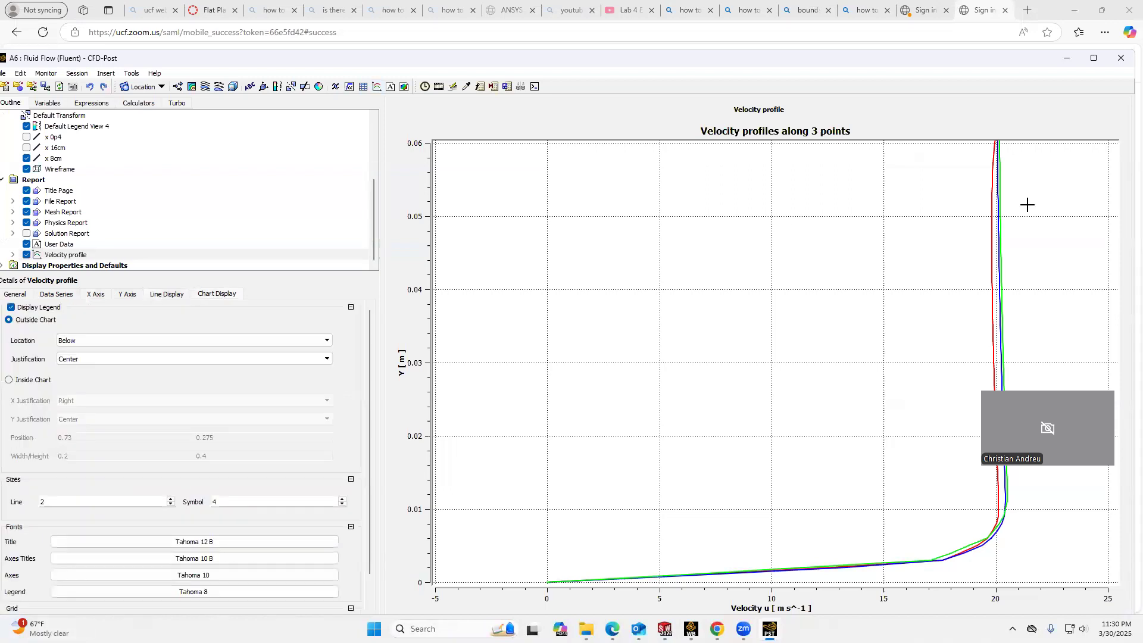
{"action": "left_click", "coordinate": [1067, 58]}
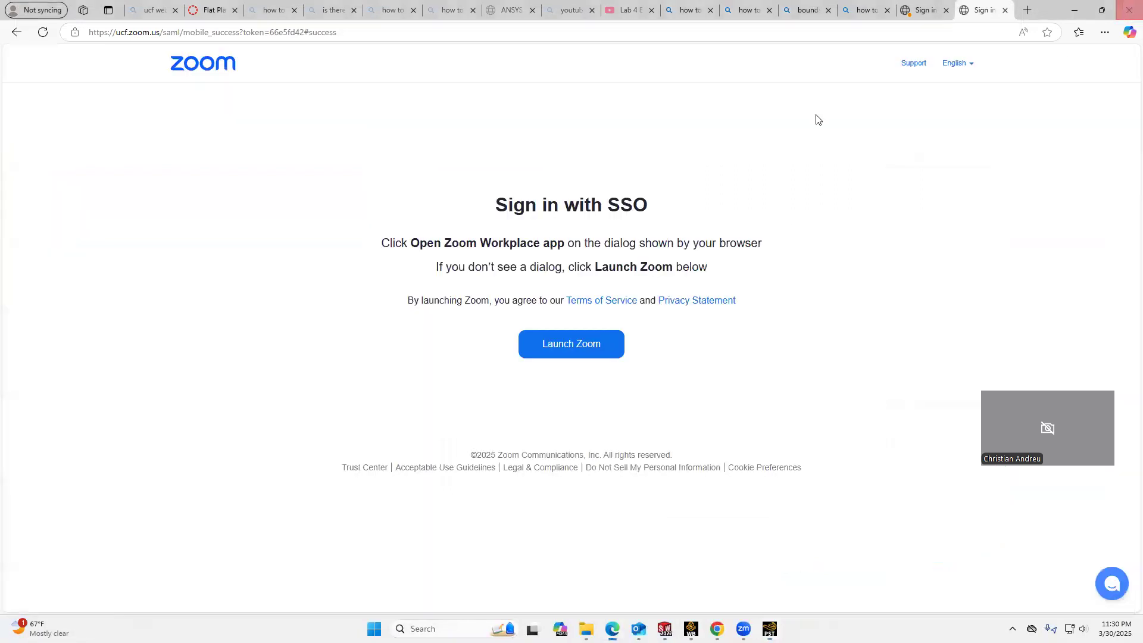